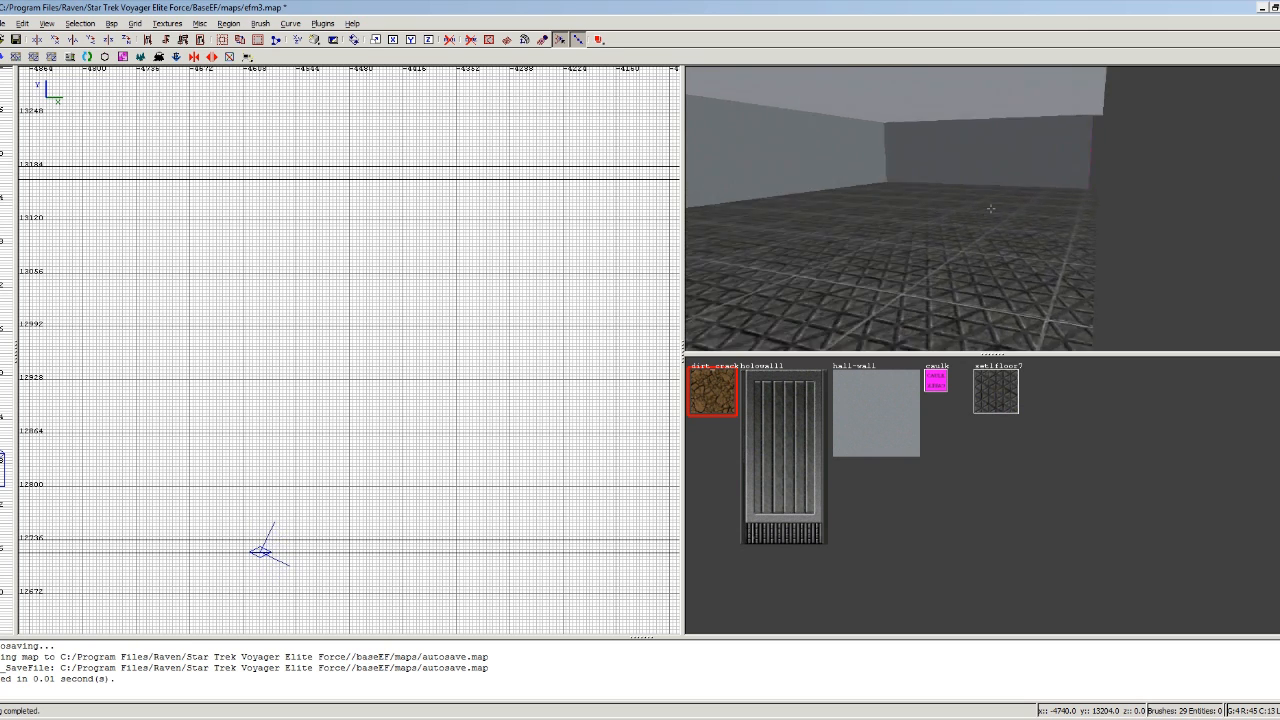
Draw a 164 × 428 × 128 brush with the dirt_crack texture across the room's east end and convert it to an end cap
key(Left)
key(Up)
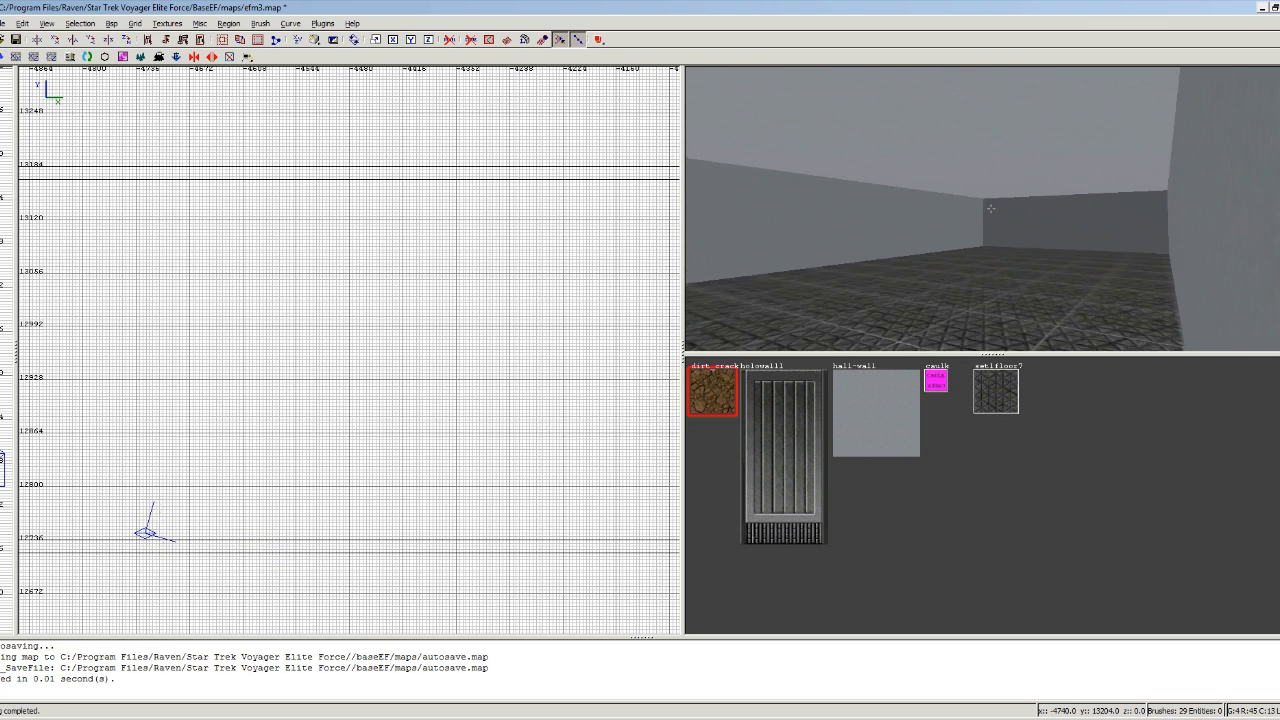
right_click(991, 208)
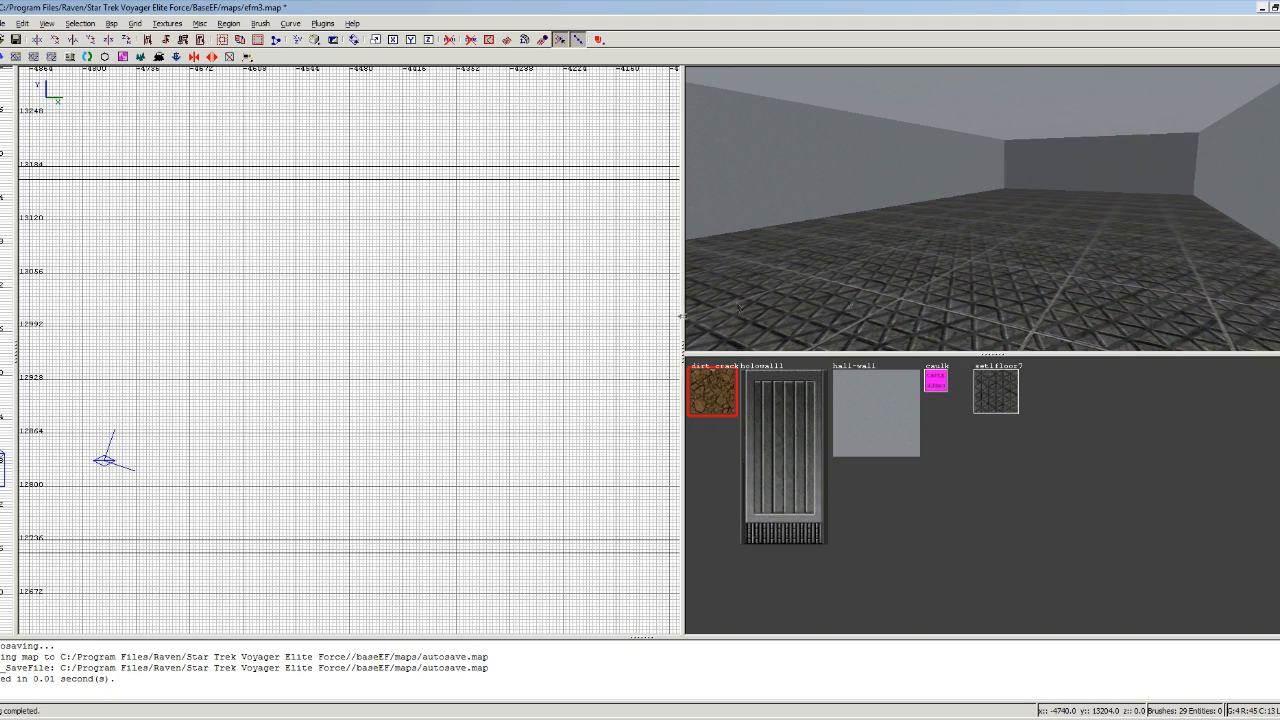
right_drag(624, 356, 543, 320)
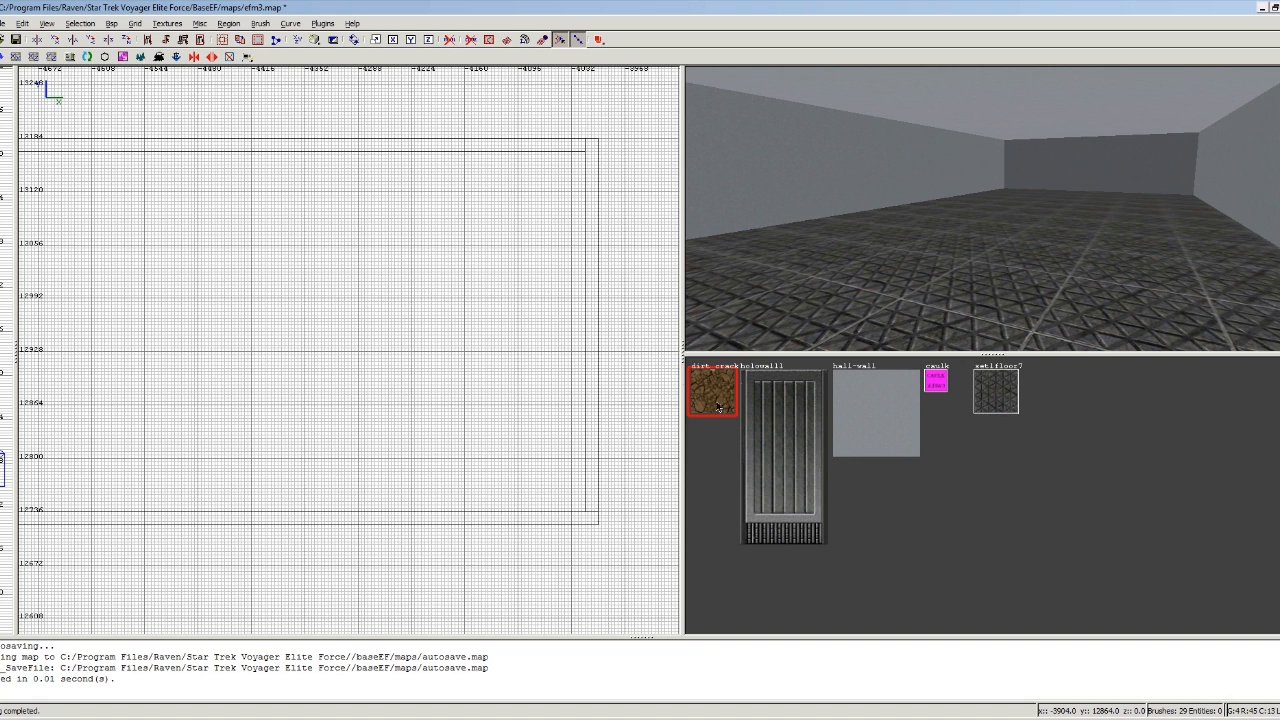
shift+click(805, 177)
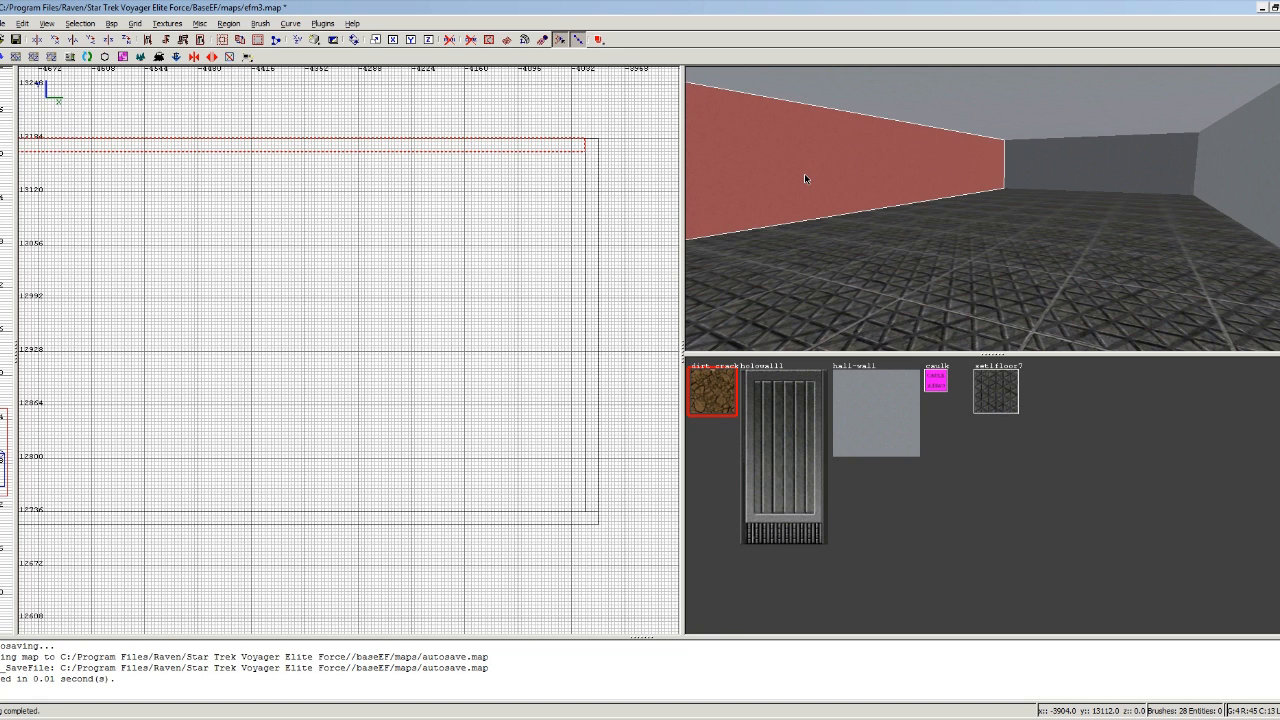
key(Escape)
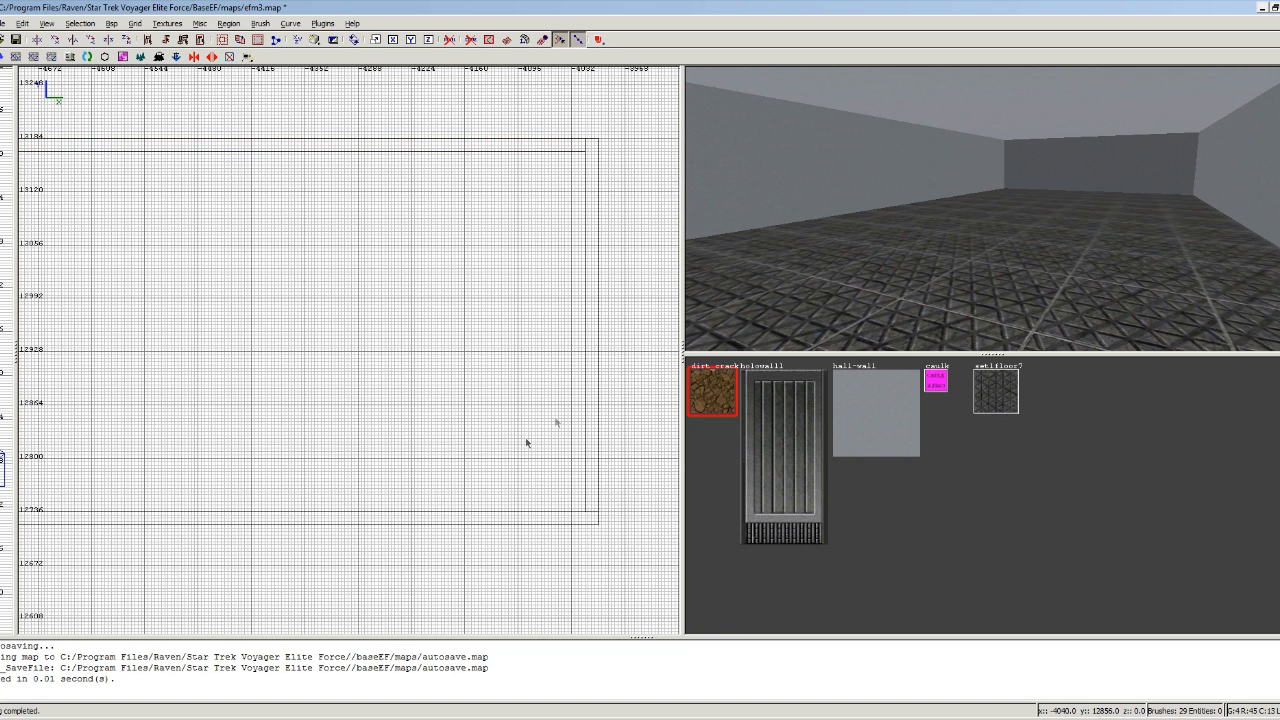
mouse_move(448, 513)
mouse_down()
mouse_move(543, 266)
mouse_move(560, 171)
mouse_move(586, 152)
mouse_up()
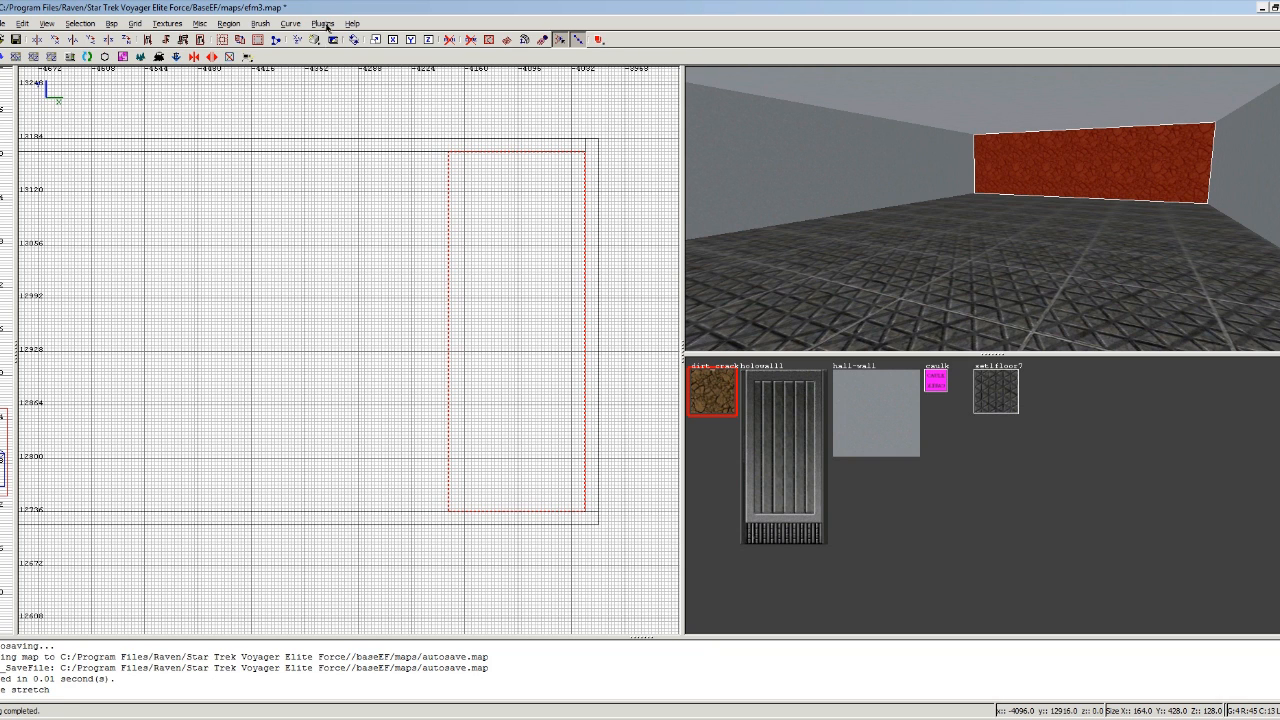
click(289, 24)
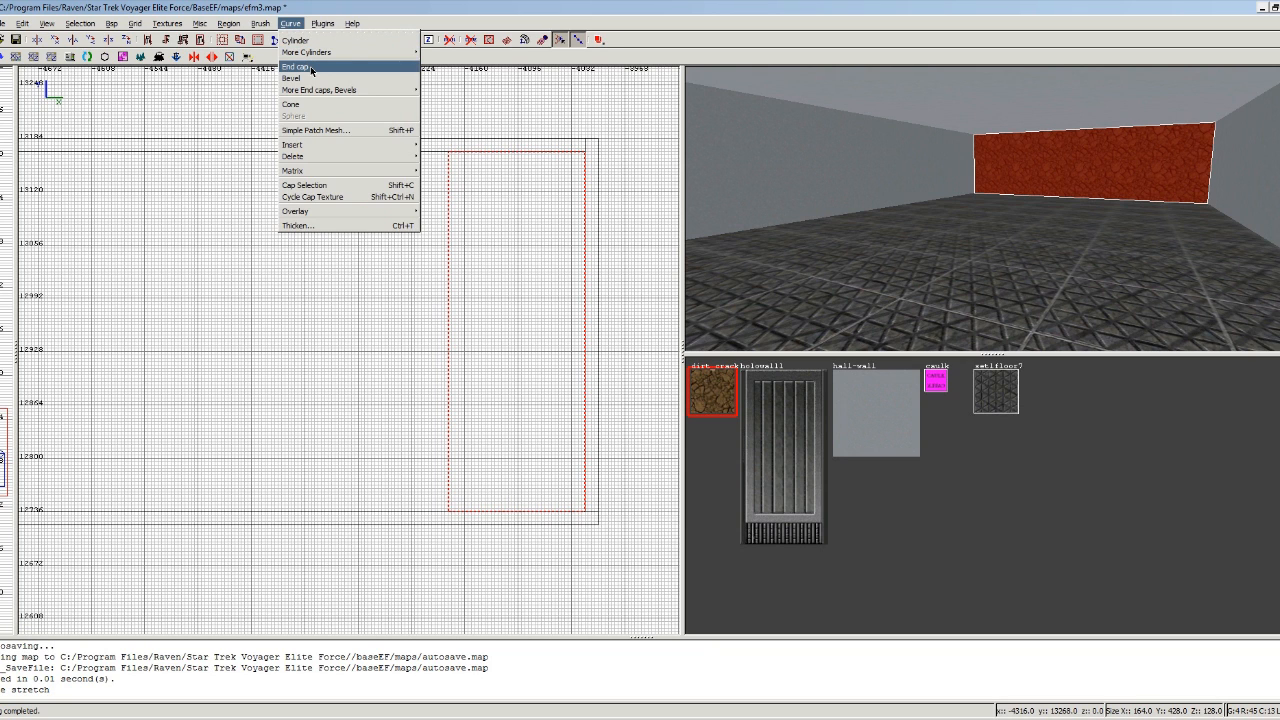
click(311, 67)
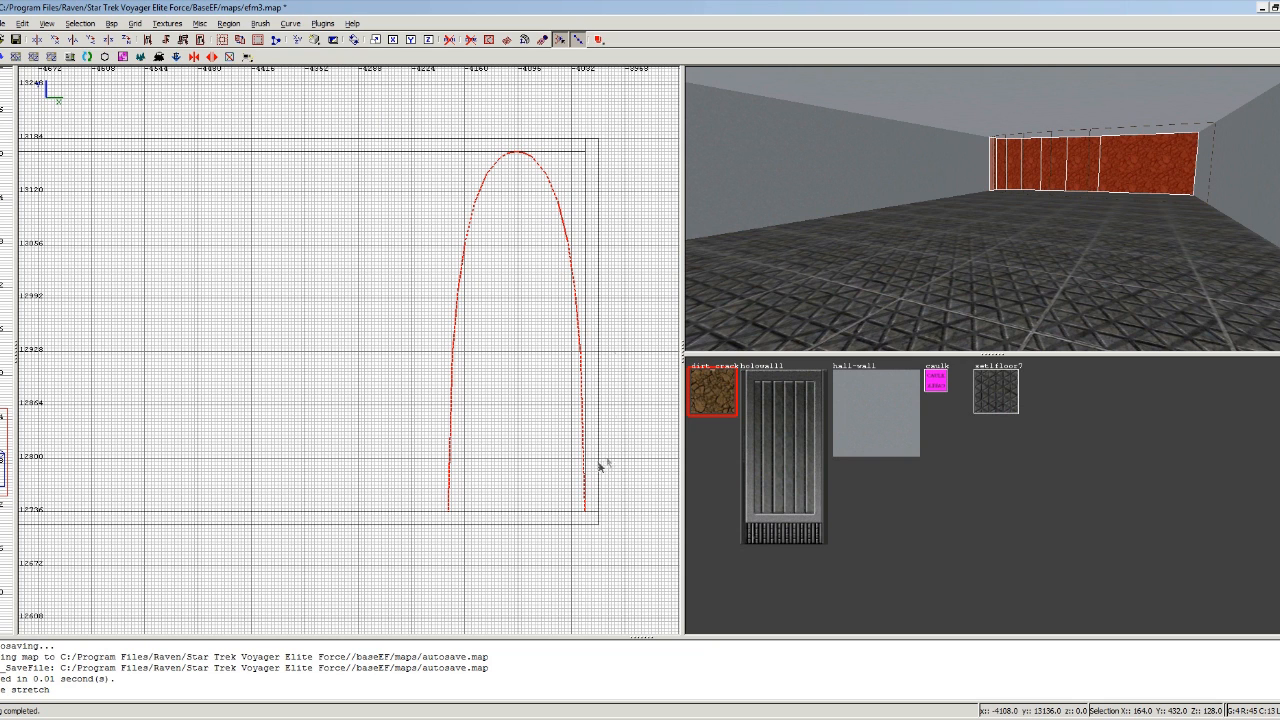
Shorten the end cap, rotate it about the z-axis, and stretch it across the room's full width against the east wall
drag(506, 571, 506, 273)
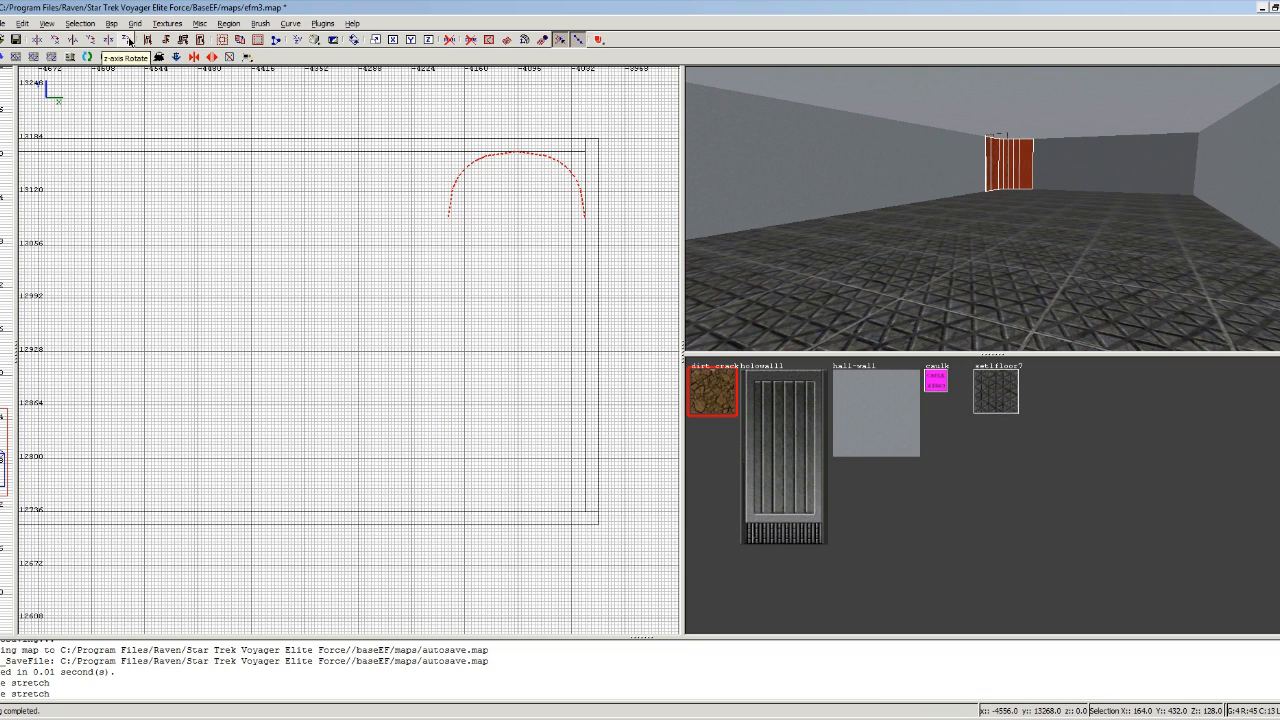
click(129, 40)
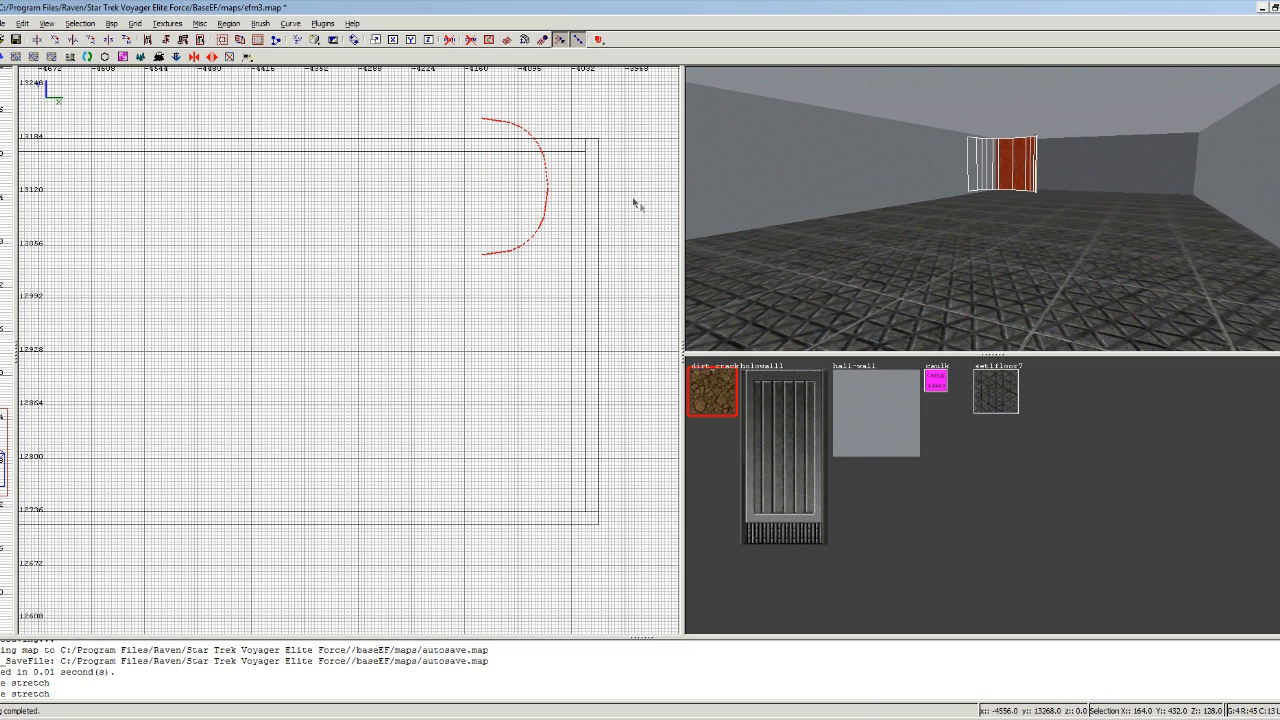
mouse_move(548, 174)
mouse_down()
mouse_move(561, 208)
mouse_move(566, 191)
mouse_up()
drag(540, 135, 549, 167)
drag(508, 372, 514, 578)
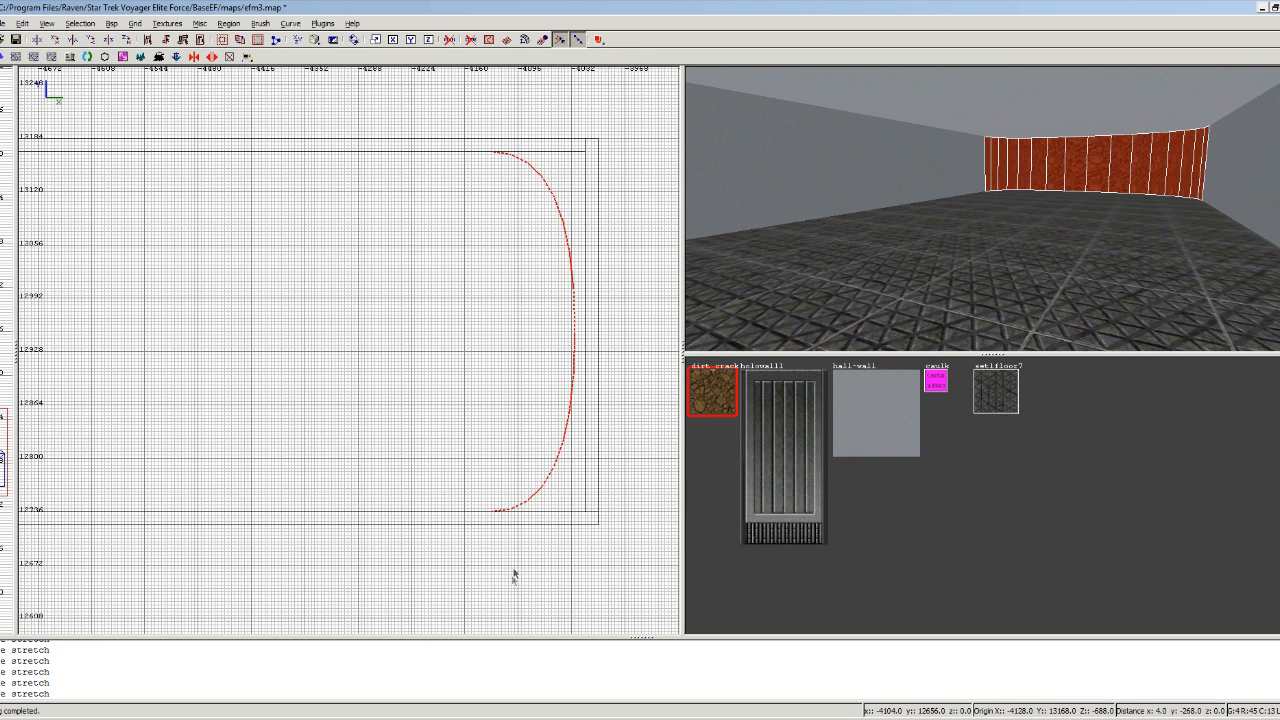
drag(613, 324, 619, 324)
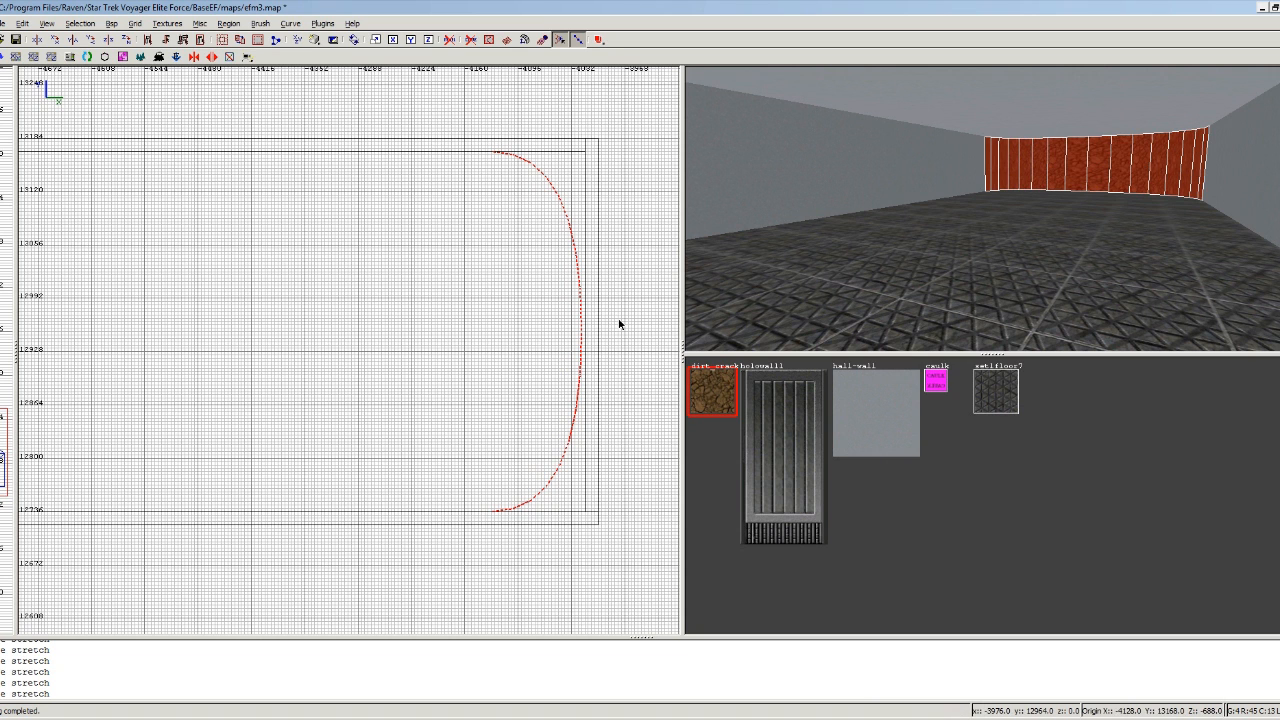
key(Escape)
Stretch the open ends of the curved dirt_crack wall westward along the side walls to deepen the curve
right_click(997, 236)
key(Up)
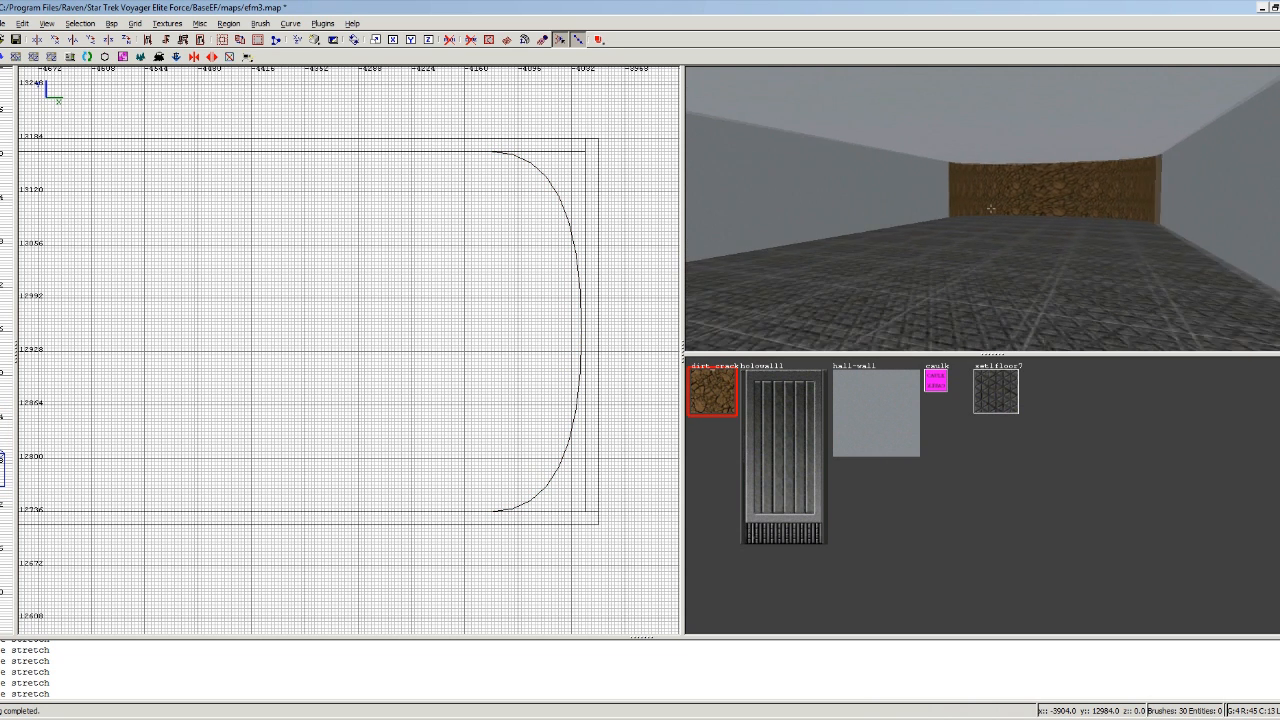
key(Up)
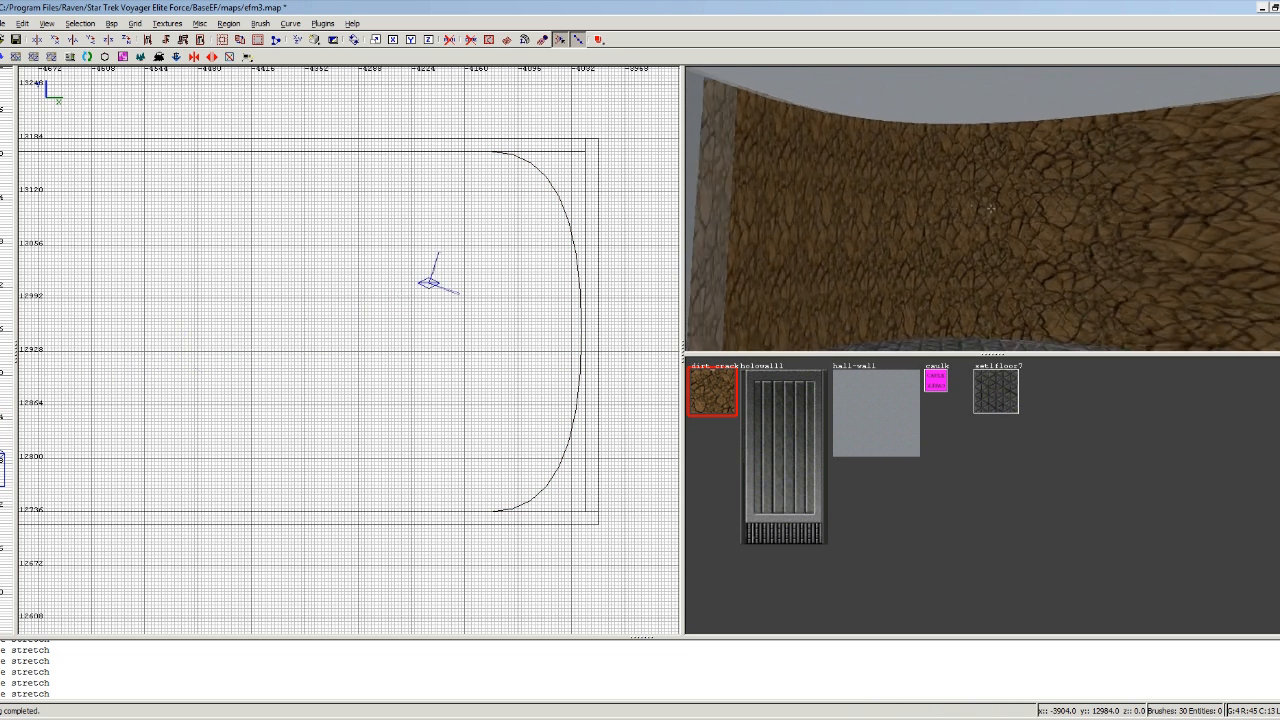
key(Left)
key(Right)
right_click(991, 209)
shift+click(909, 201)
drag(257, 329, 39, 376)
key(Escape)
Draw a 152 × 148 × 128 brush with the holowall1 texture in the open floor area and convert it to a bevel
right_click(1005, 237)
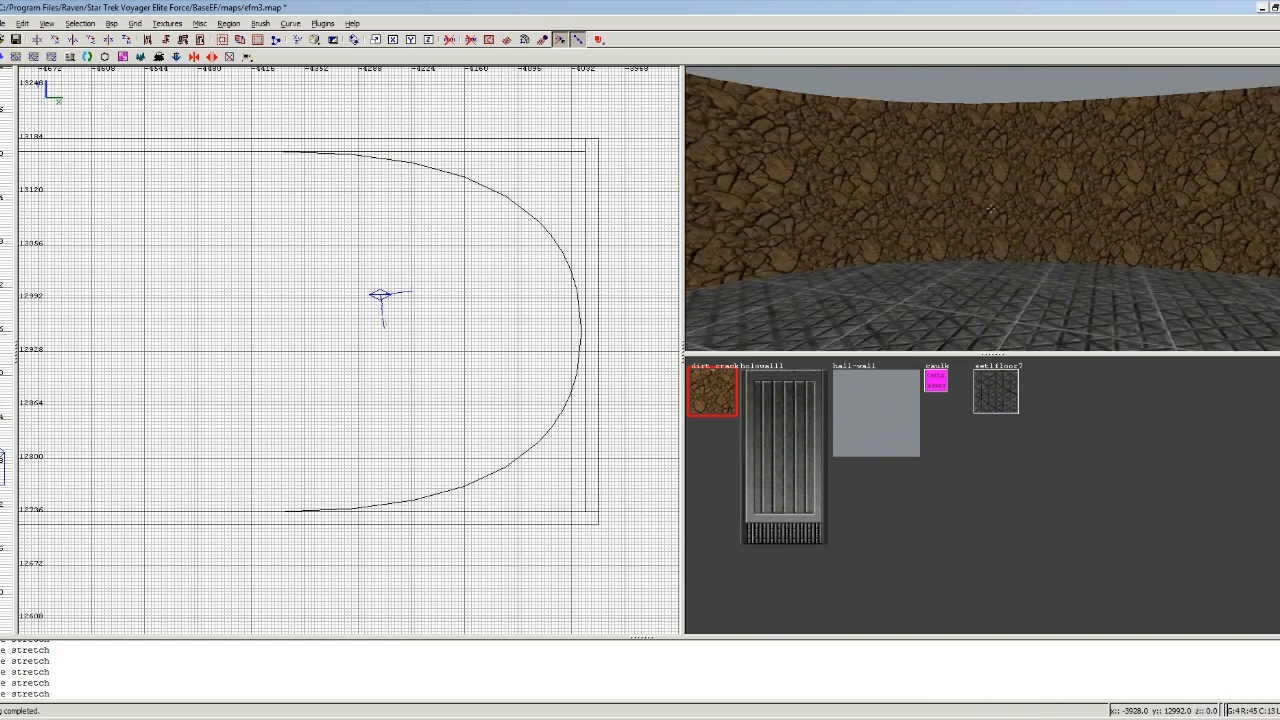
key(Right)
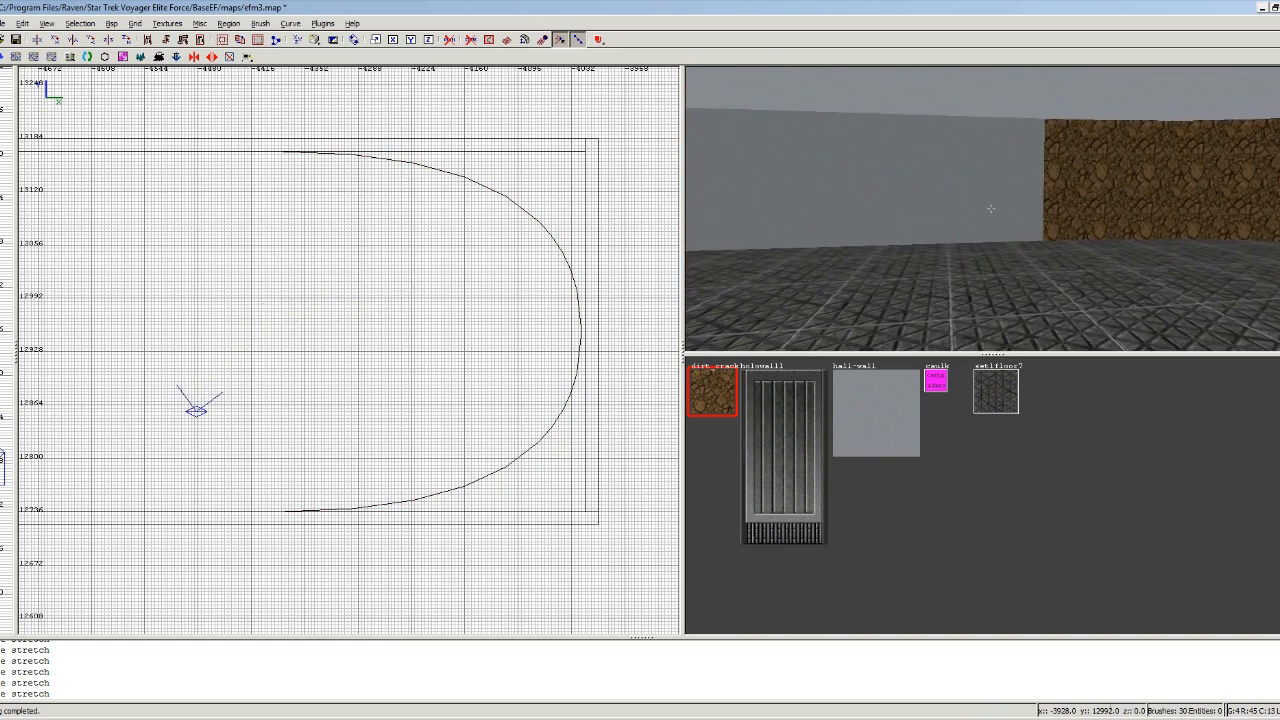
key(Left)
right_click(987, 213)
right_drag(254, 406, 279, 386)
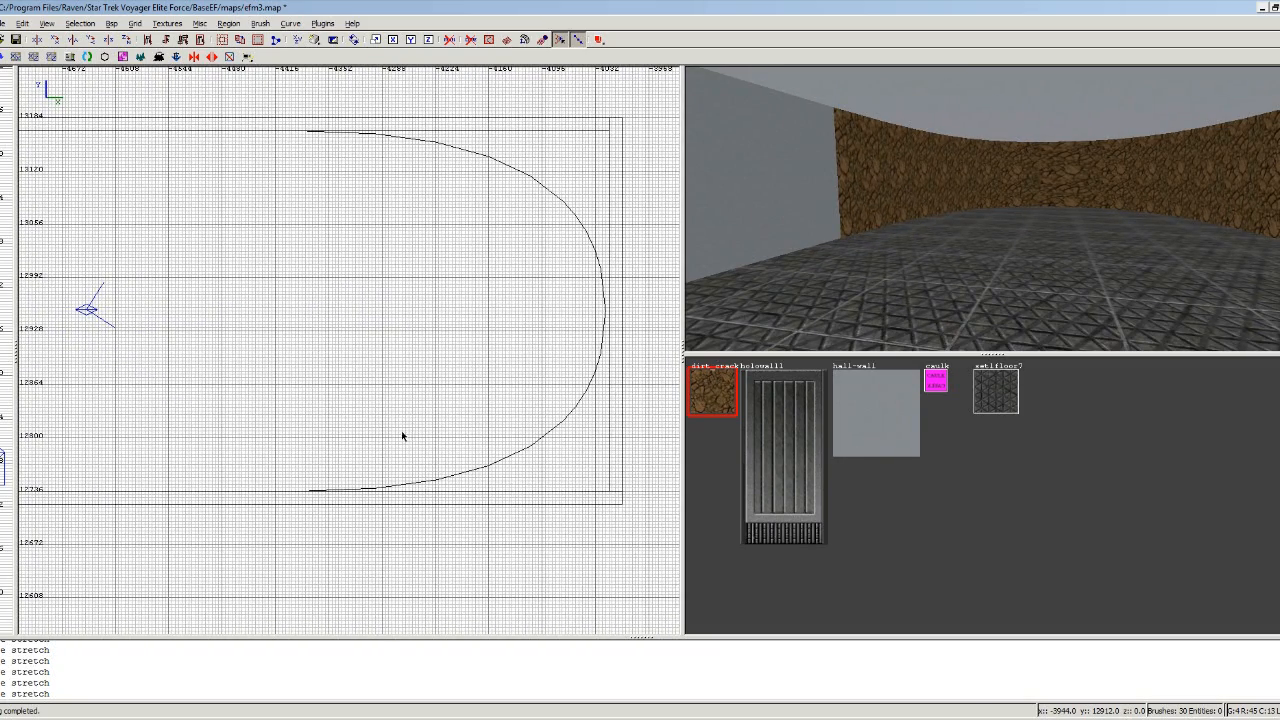
click(772, 443)
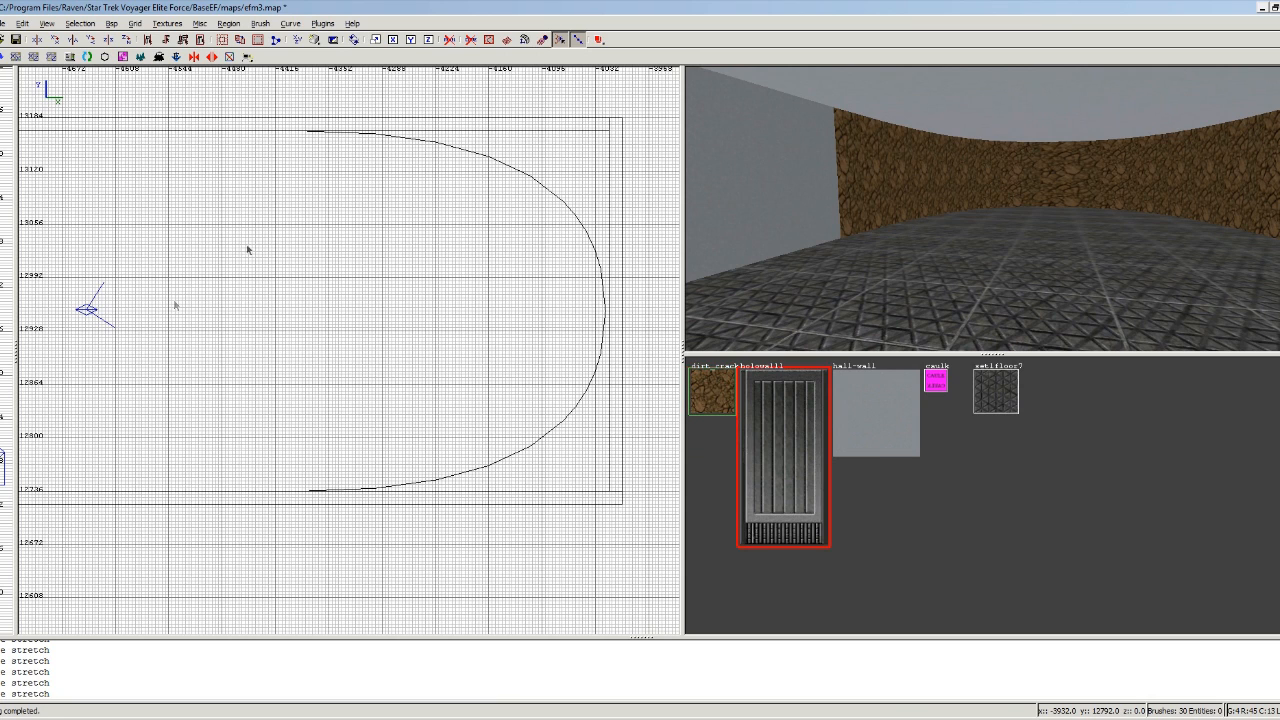
drag(248, 250, 375, 365)
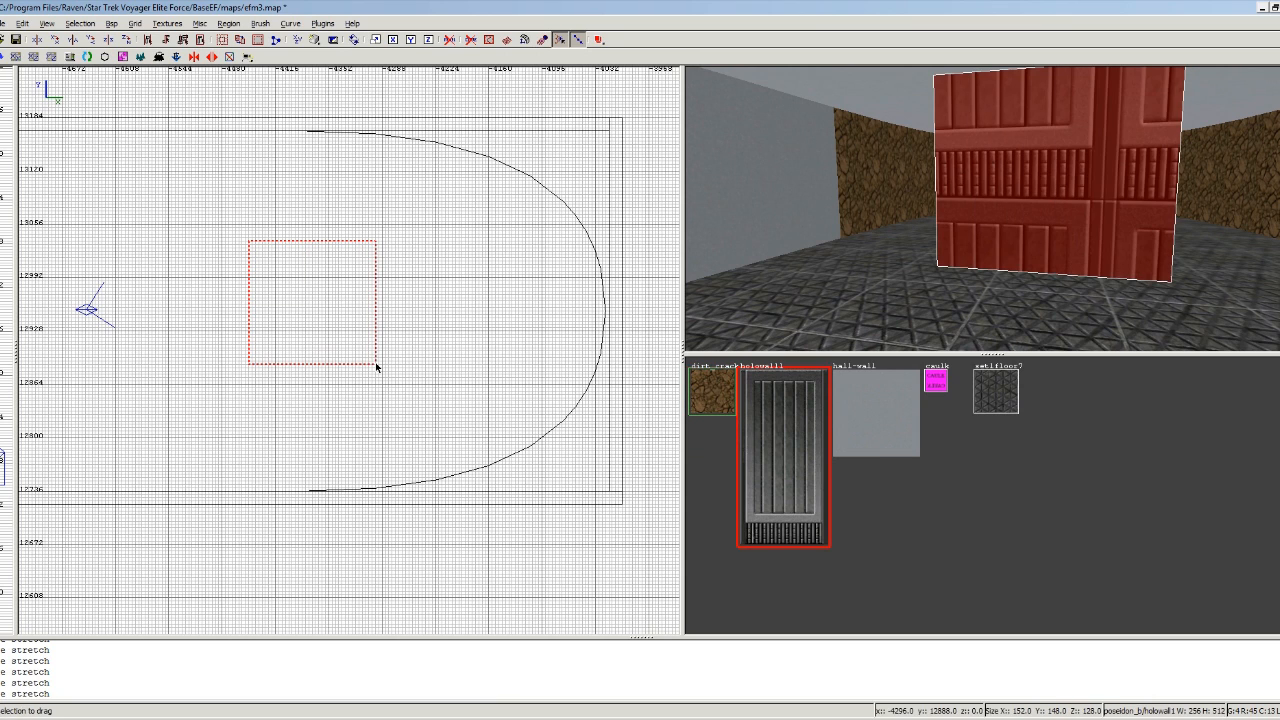
click(302, 24)
click(323, 78)
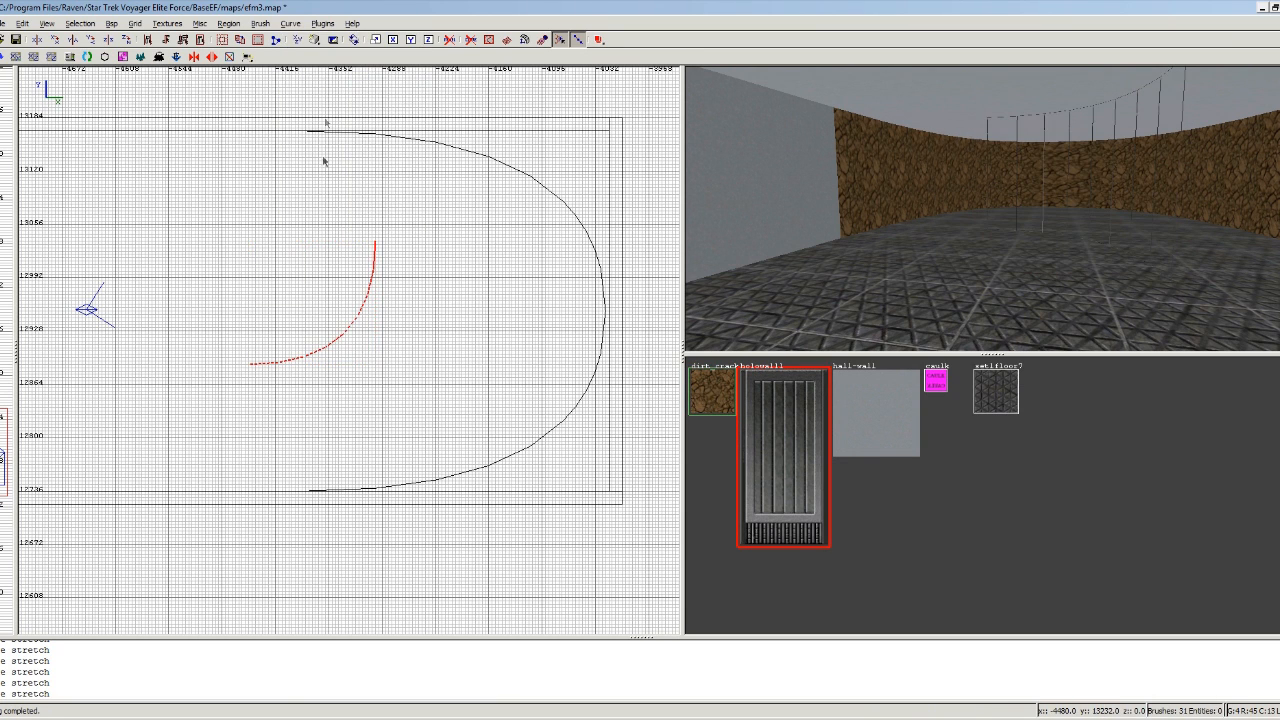
Rotate the bevel about the z-axis and fit it into the room's southwest corner
drag(374, 293, 212, 388)
right_drag(222, 384, 450, 381)
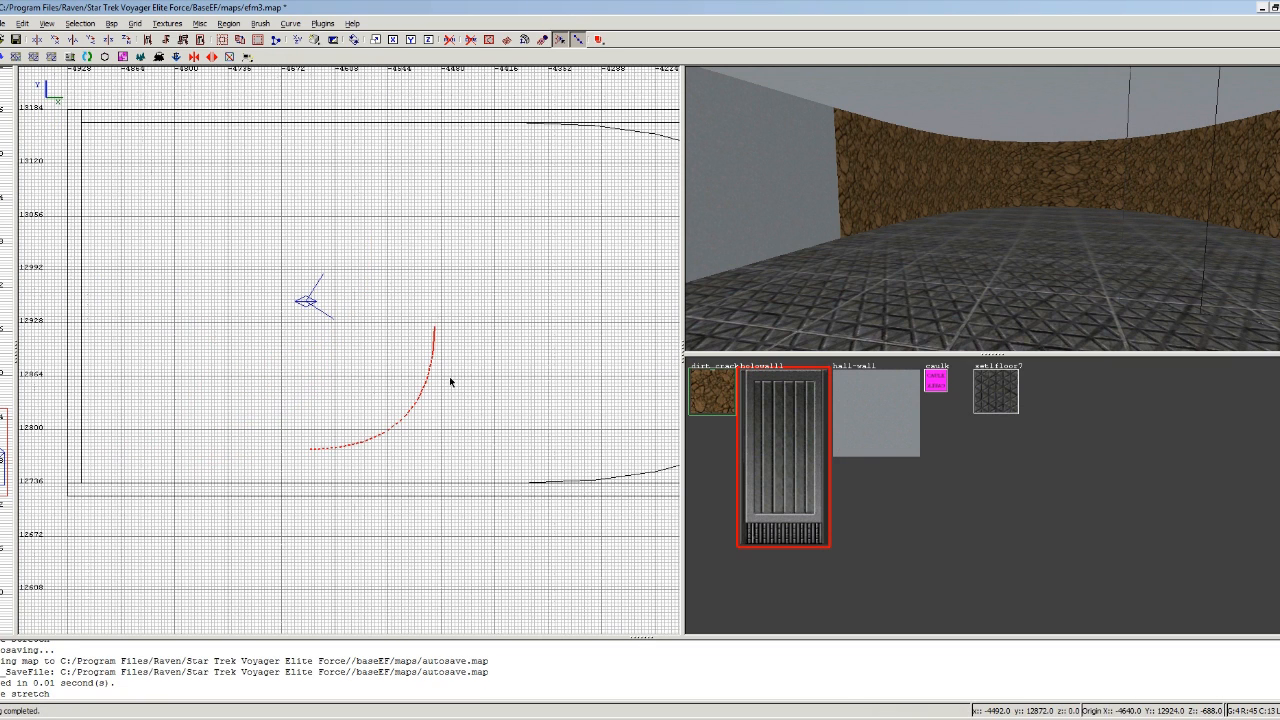
click(126, 39)
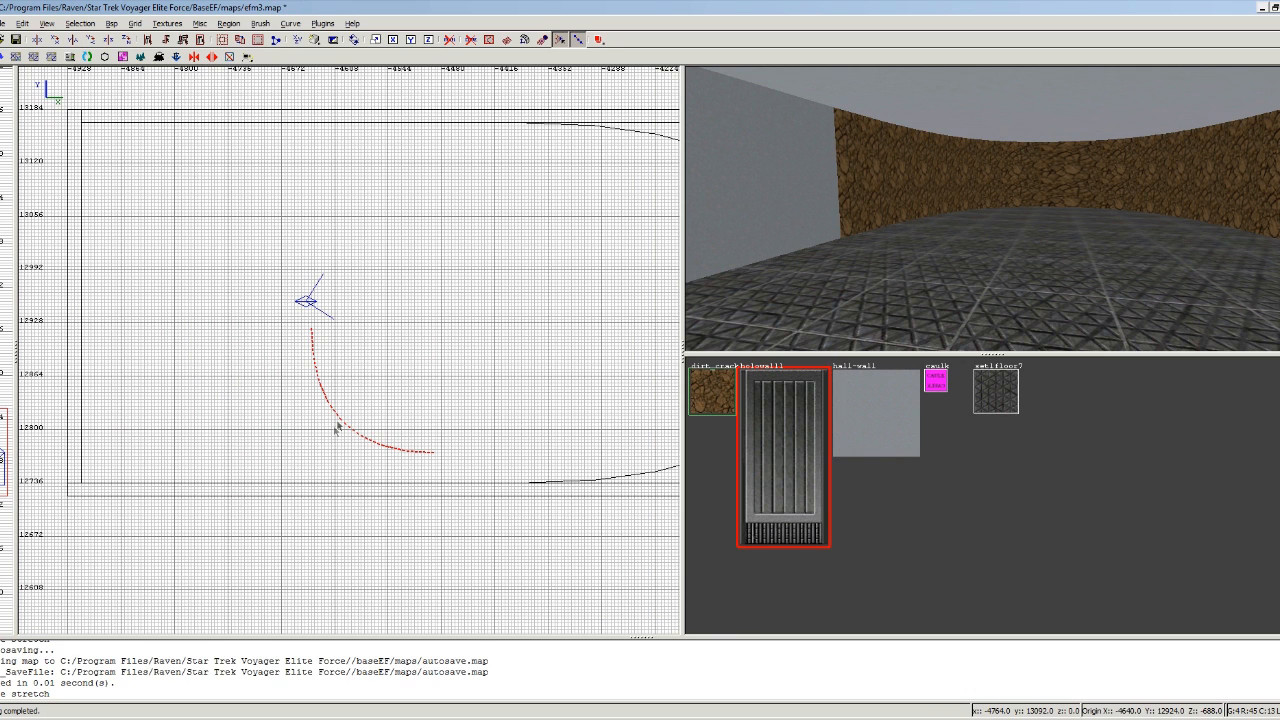
drag(262, 418, 108, 453)
Invert the corner bevel's patch matrix so its texture faces into the room, and deselect it
right_click(992, 211)
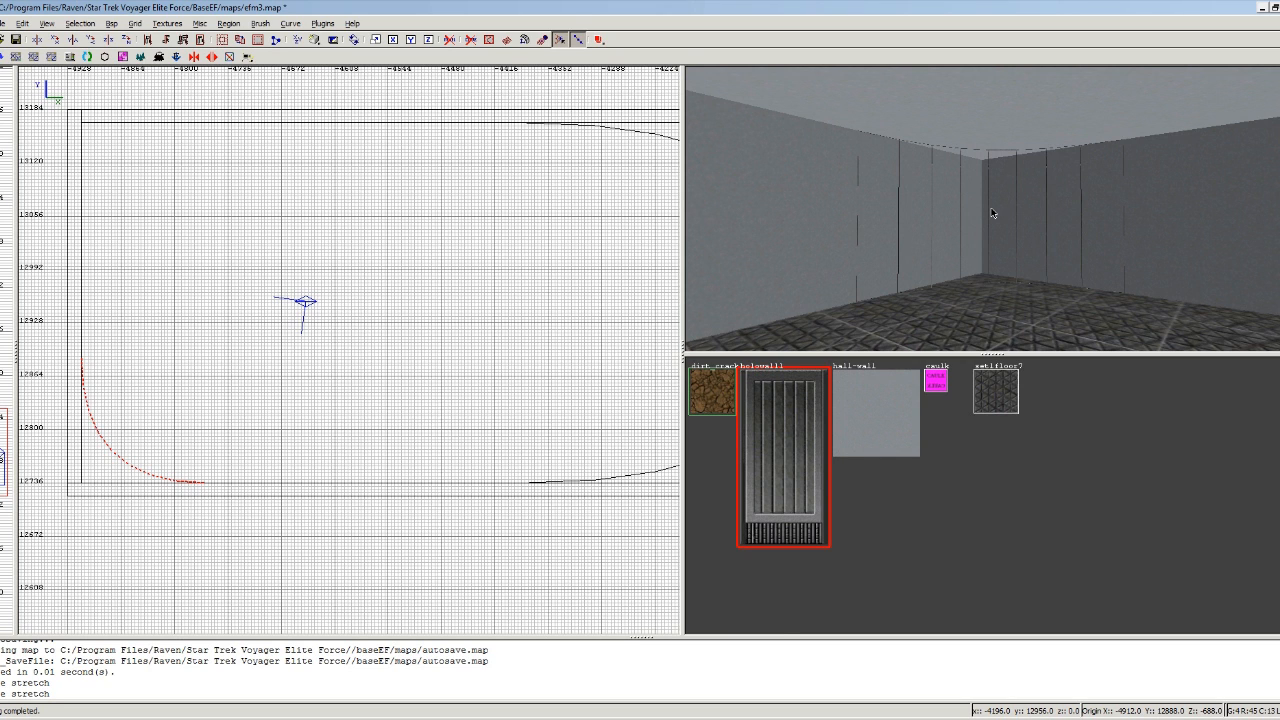
click(291, 23)
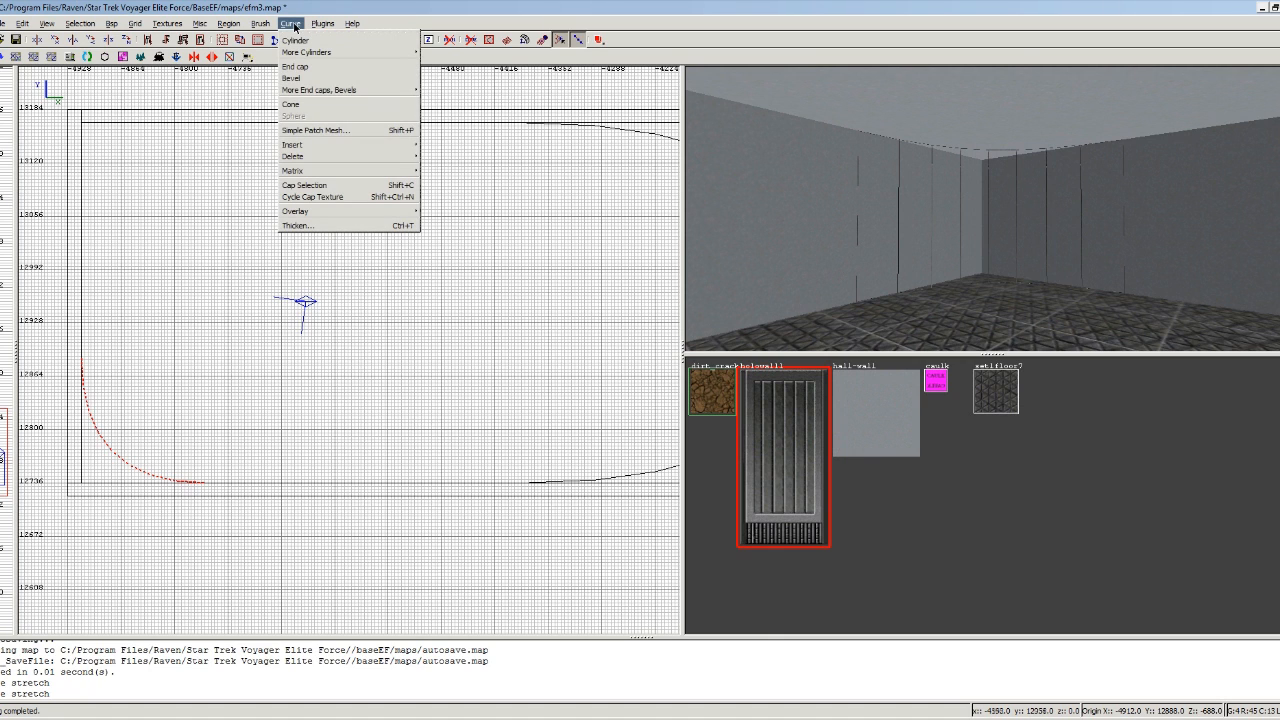
click(364, 168)
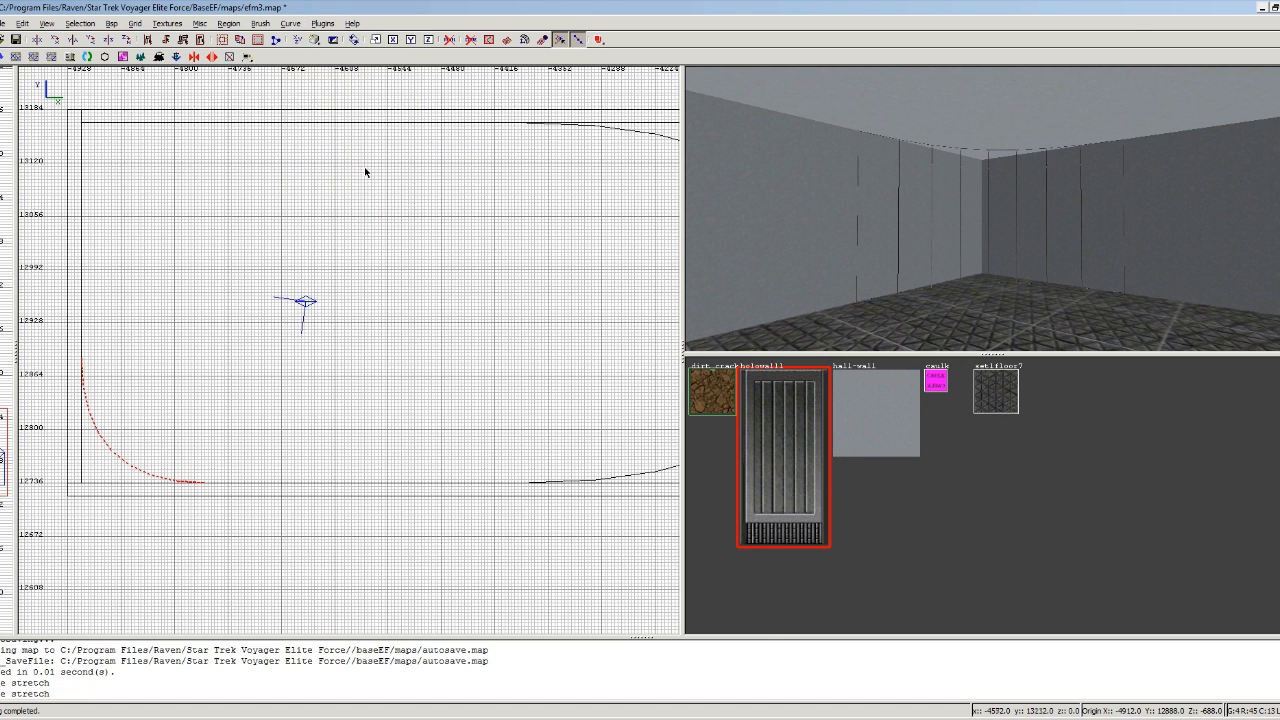
click(292, 26)
mouse_move(352, 172)
click(440, 176)
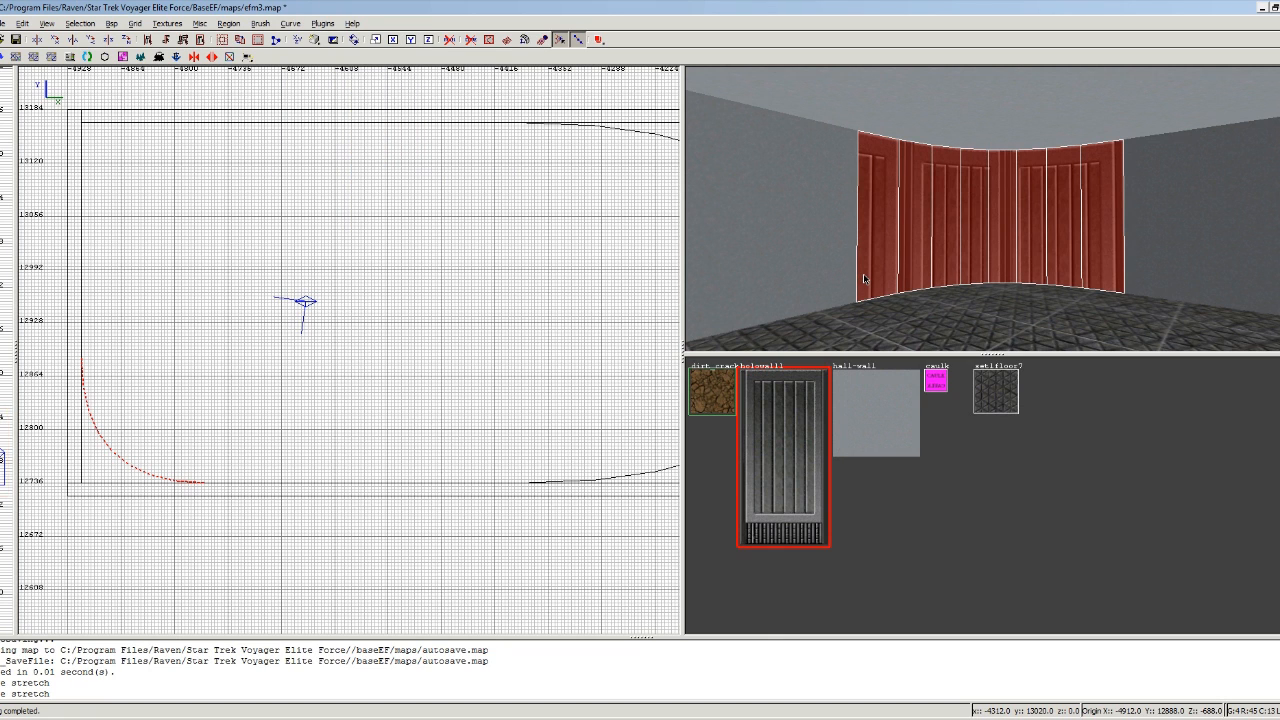
key(Escape)
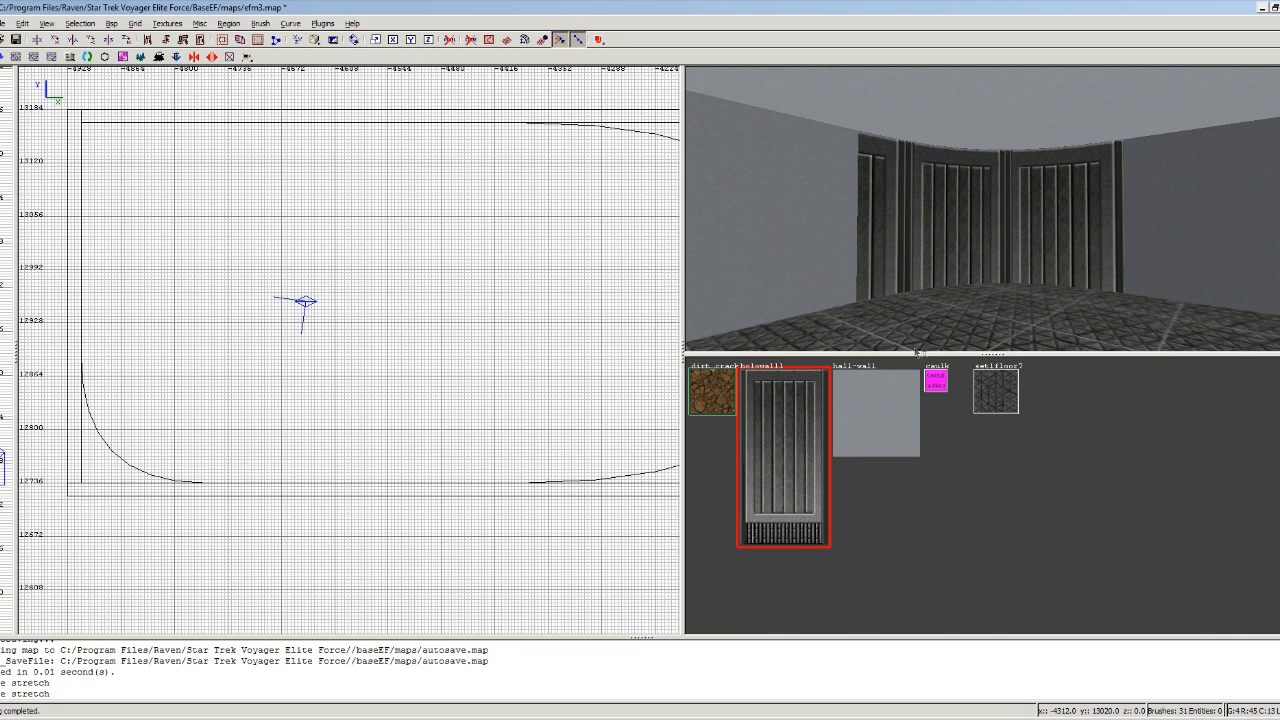
Draw a 104 × 96 × 128 brush in the western half of the room and convert it to a cylinder
mouse_move(182, 300)
mouse_down()
mouse_move(209, 343)
mouse_move(269, 379)
mouse_up()
click(291, 23)
click(330, 37)
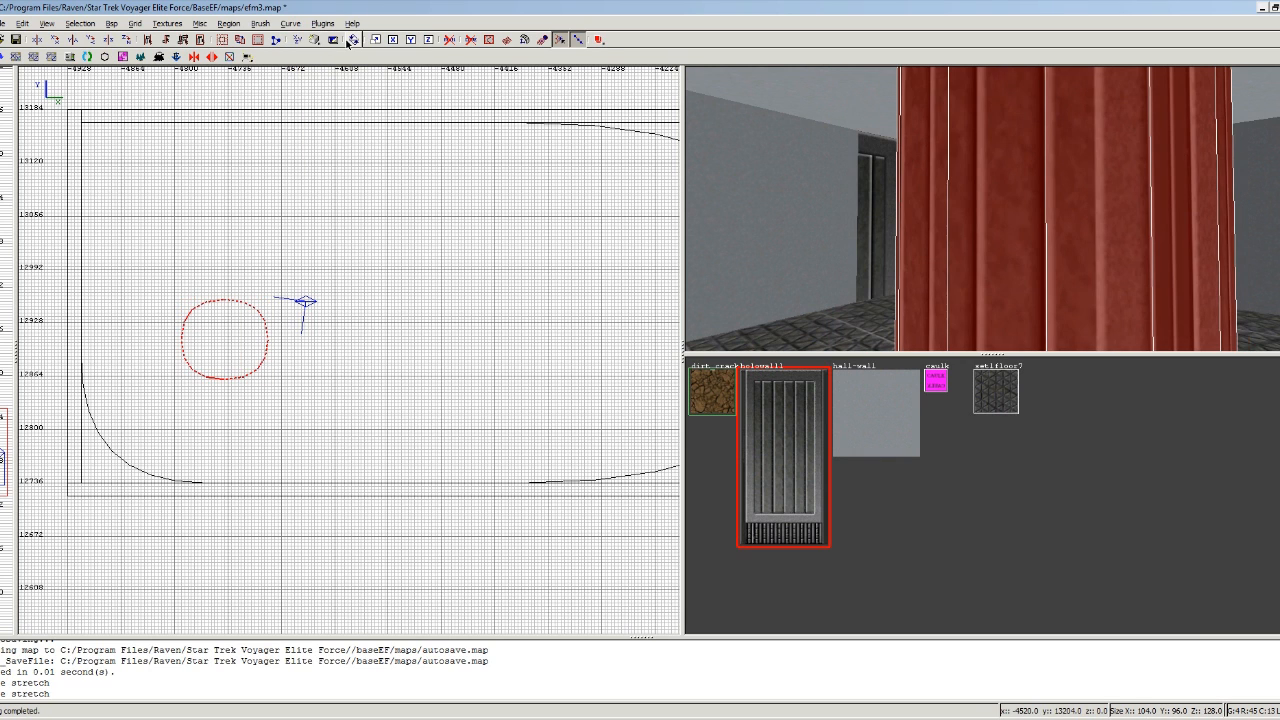
Resize the cylinder into a narrower round pillar near the room's north wall and deselect it
drag(250, 291, 257, 192)
right_click(790, 240)
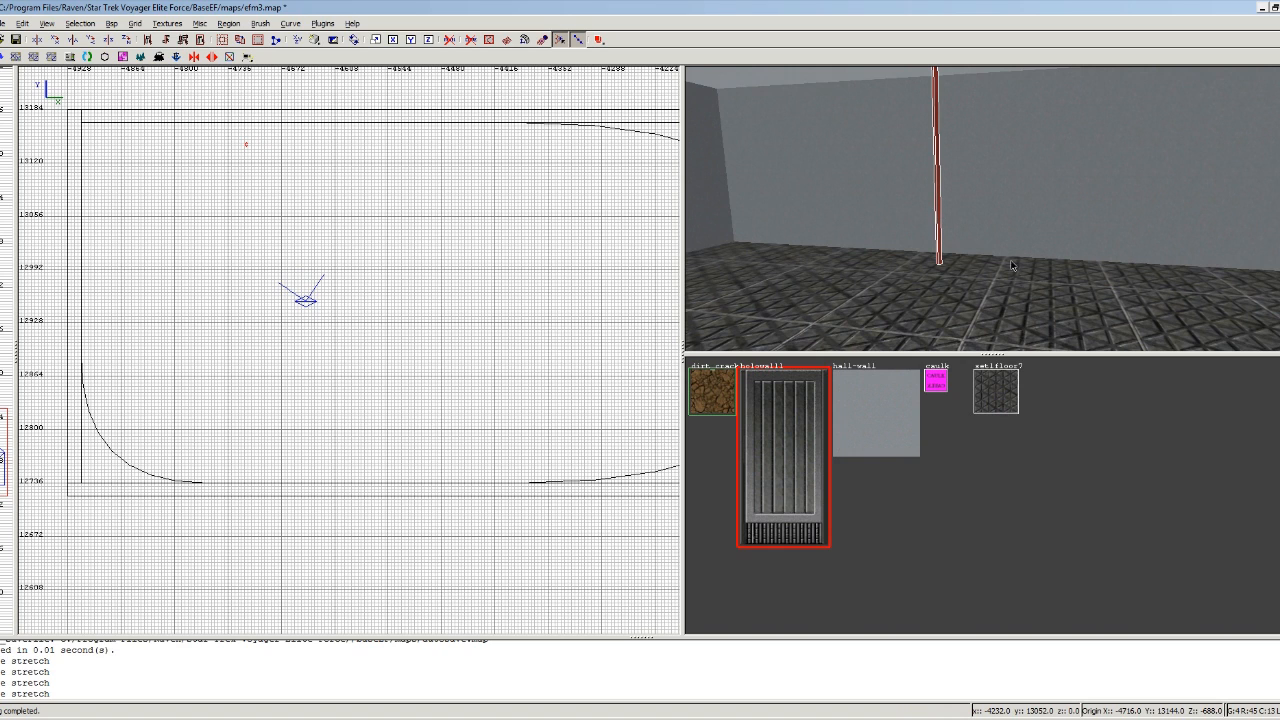
drag(265, 156, 314, 211)
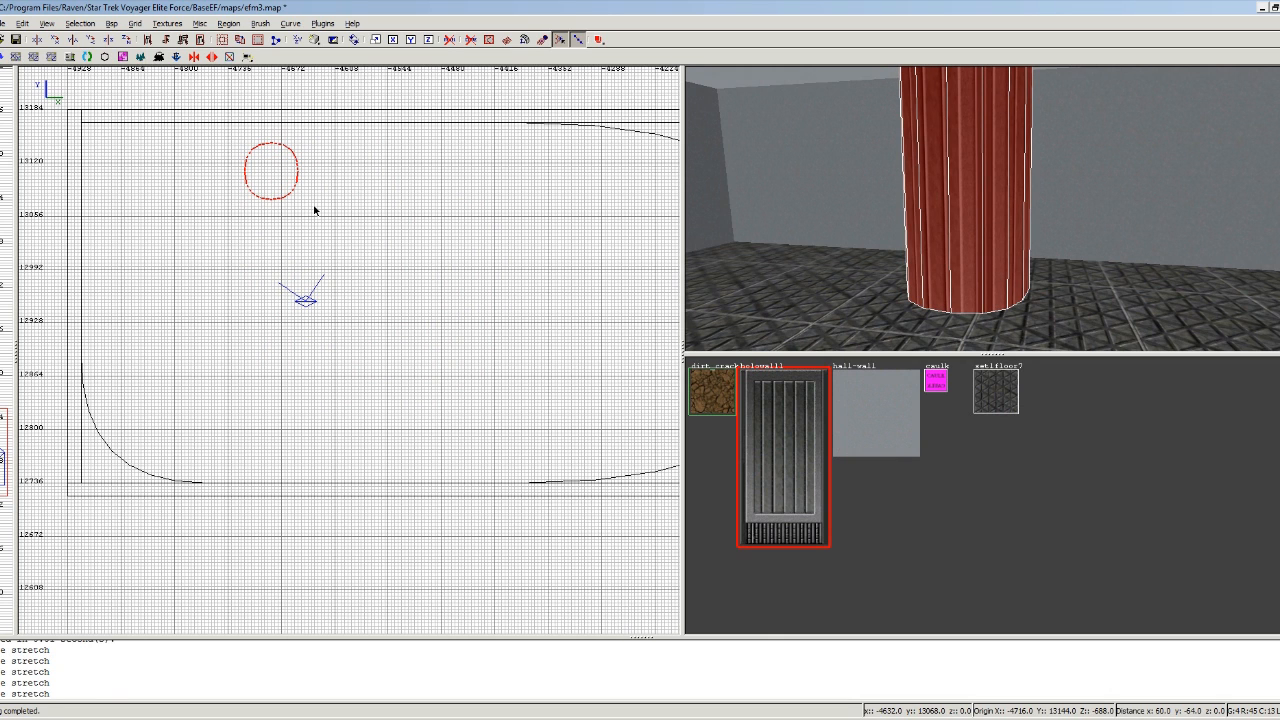
key(Escape)
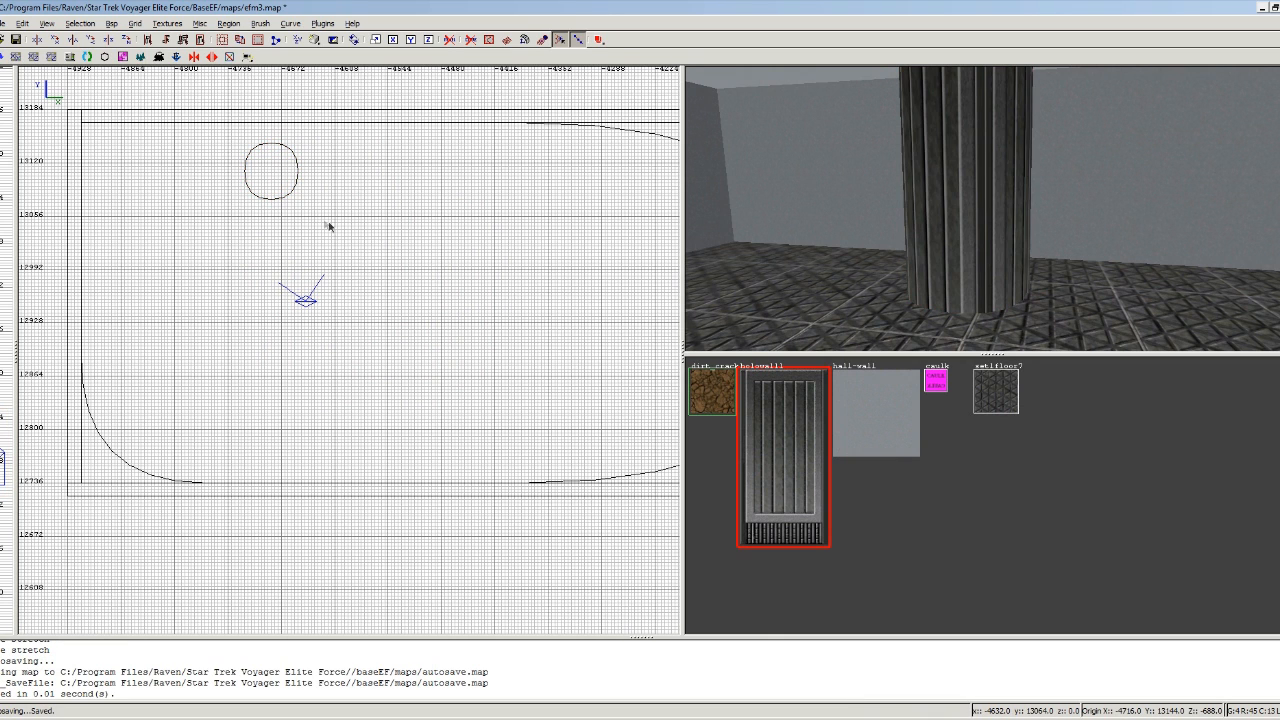
Draw an 80 × 64 holowall1 brush east of the pillar, lower its height to a low block, and make it 5-sided
right_click(899, 162)
right_click(991, 212)
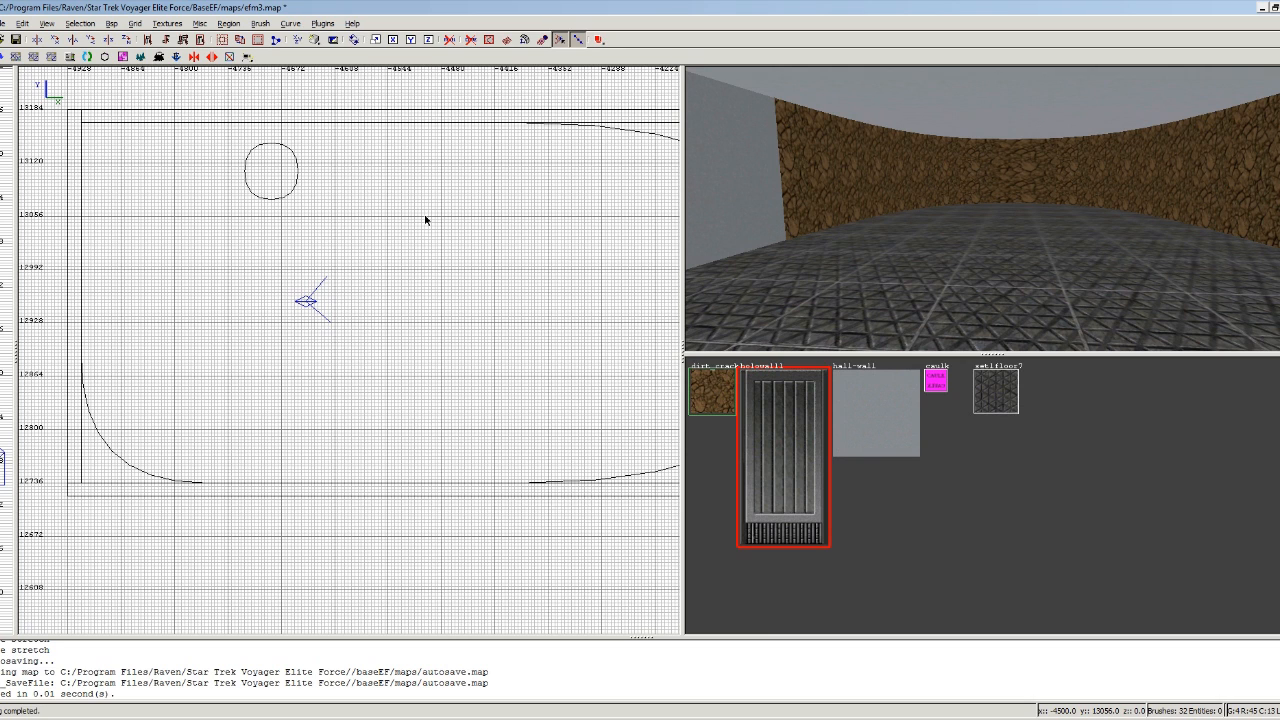
drag(431, 223, 491, 271)
drag(2, 398, 2, 464)
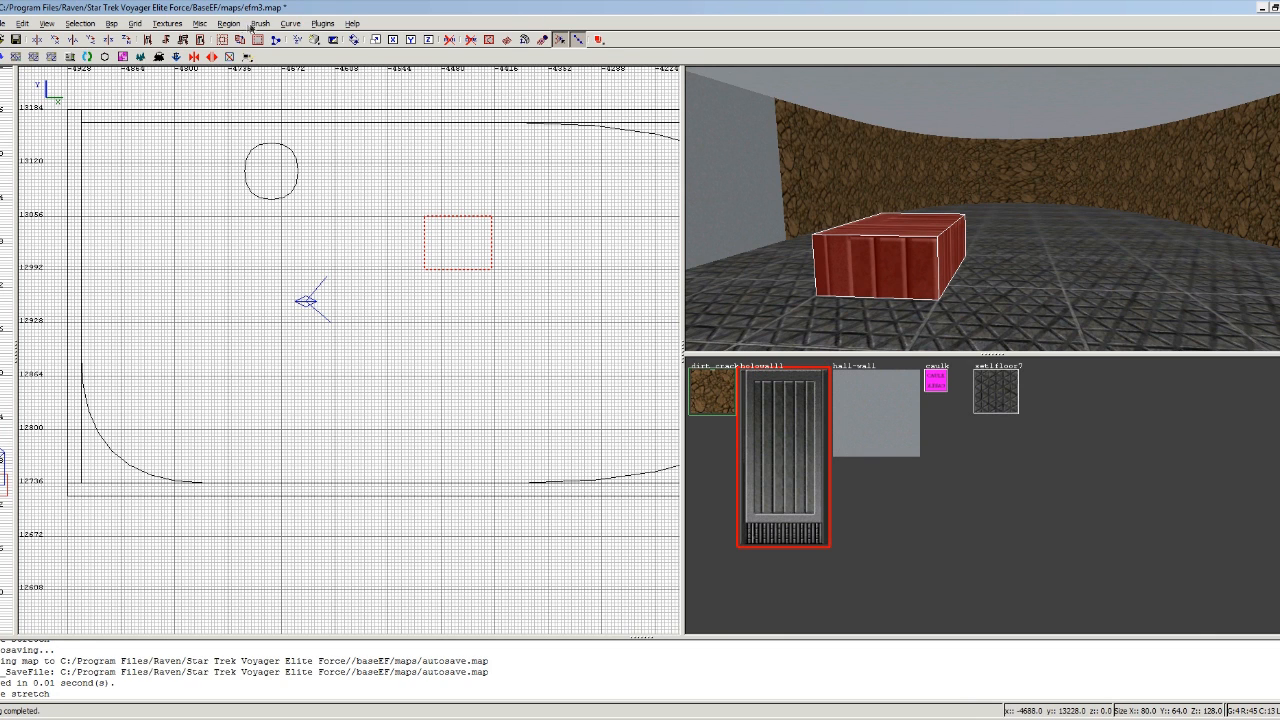
click(262, 24)
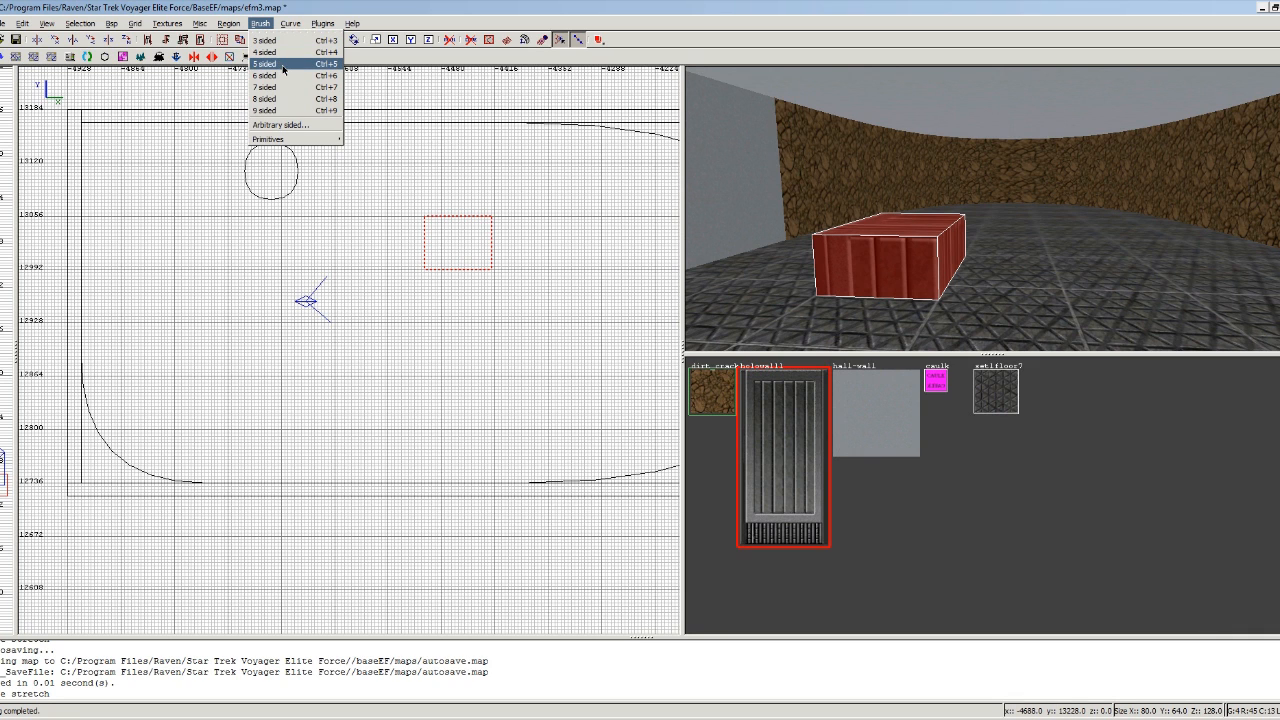
click(283, 66)
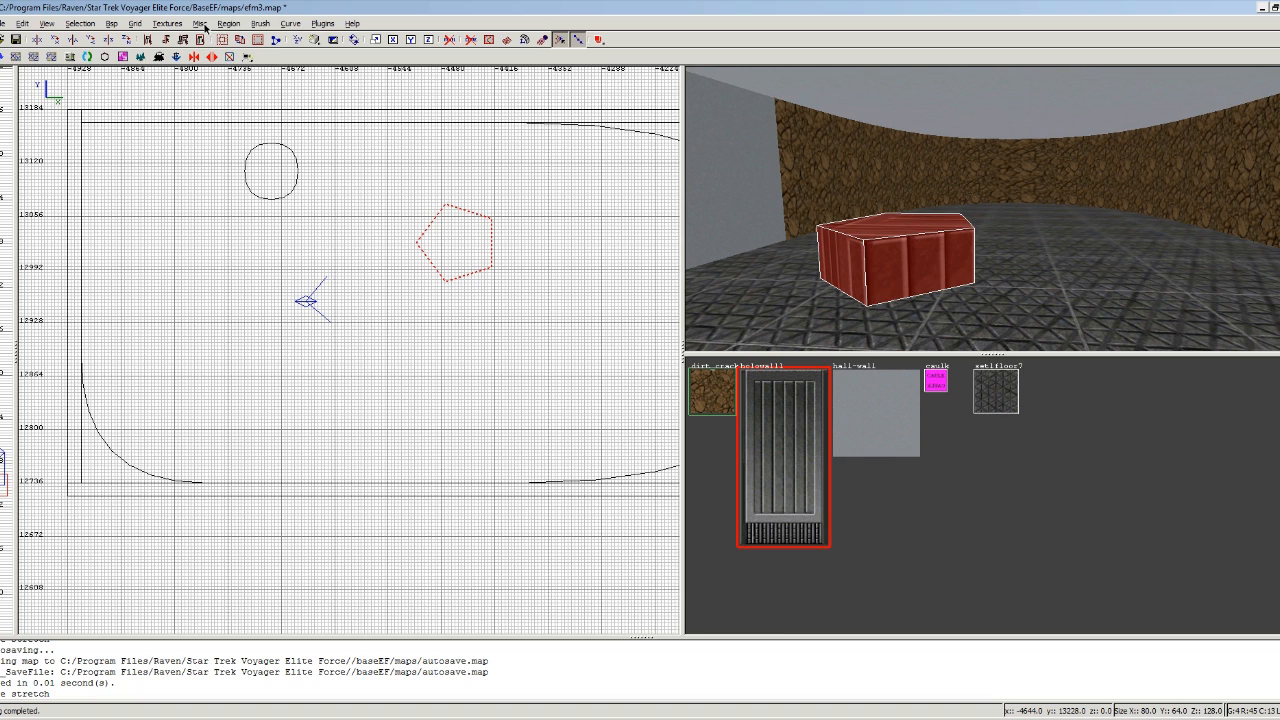
Convert the selected low block to an 8-sided brush, and after that to an arbitrary-sided brush with 25 sides
click(285, 24)
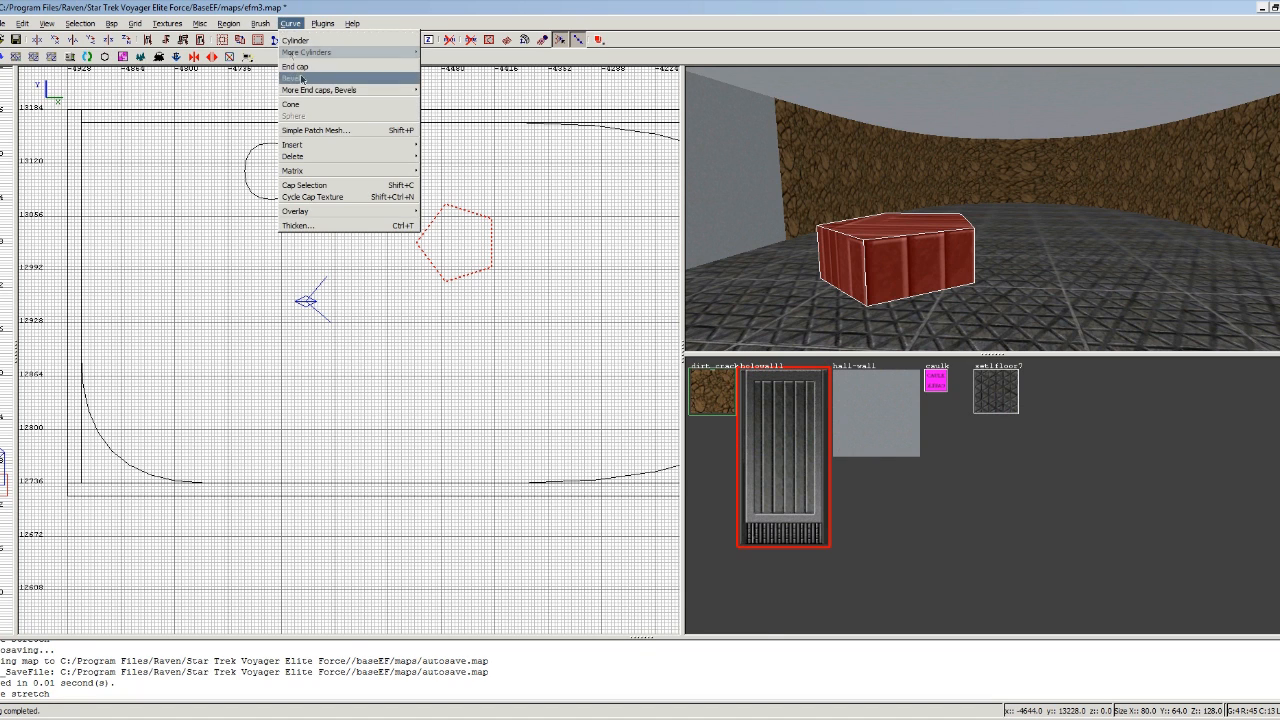
click(285, 99)
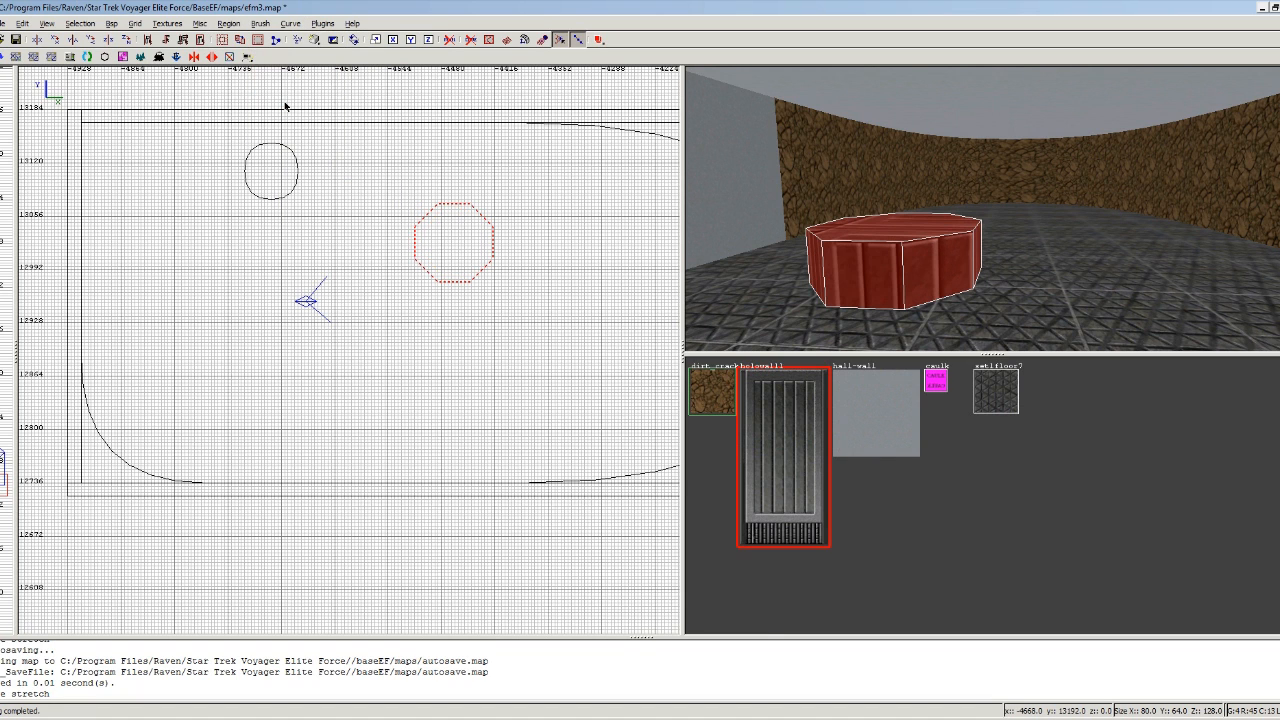
click(228, 23)
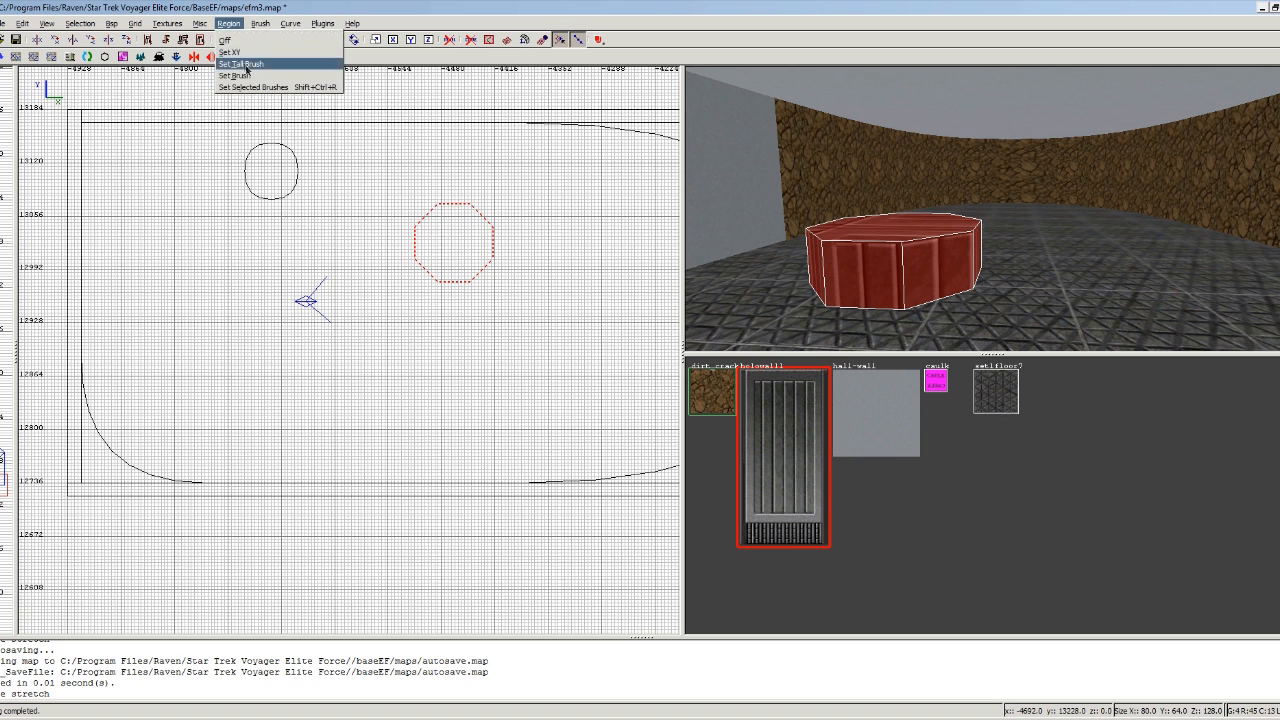
mouse_move(262, 23)
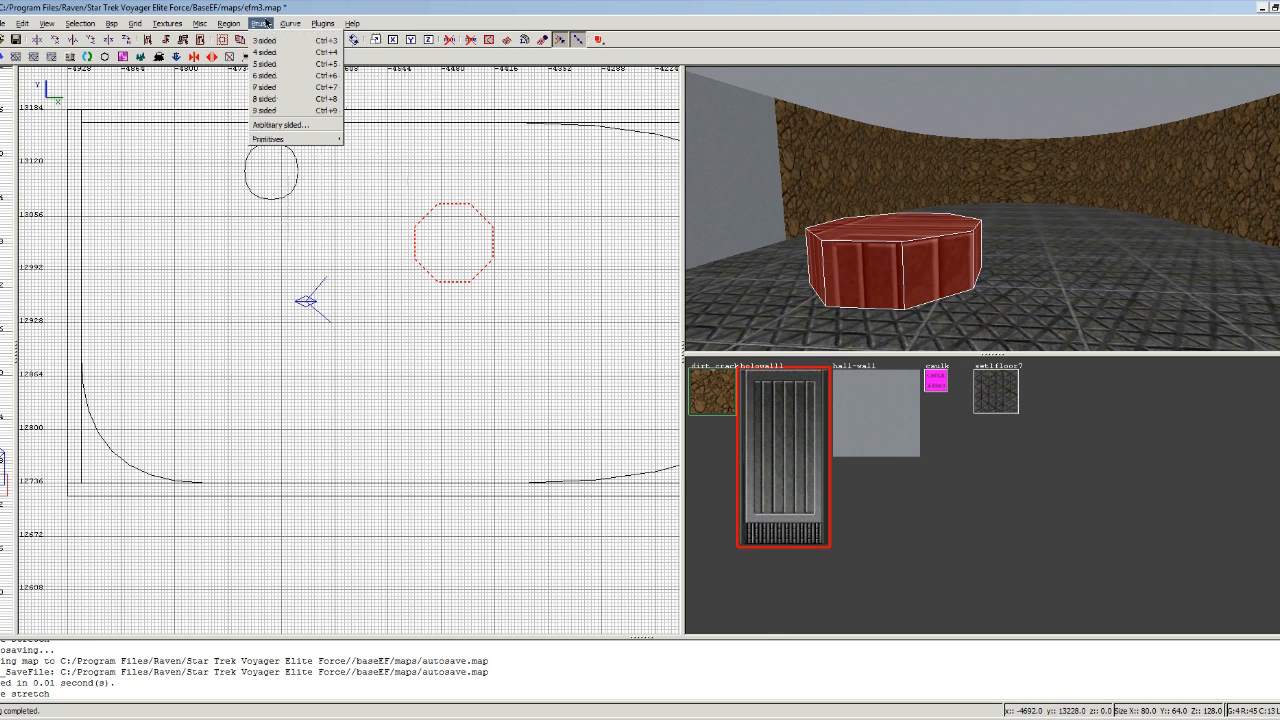
click(271, 126)
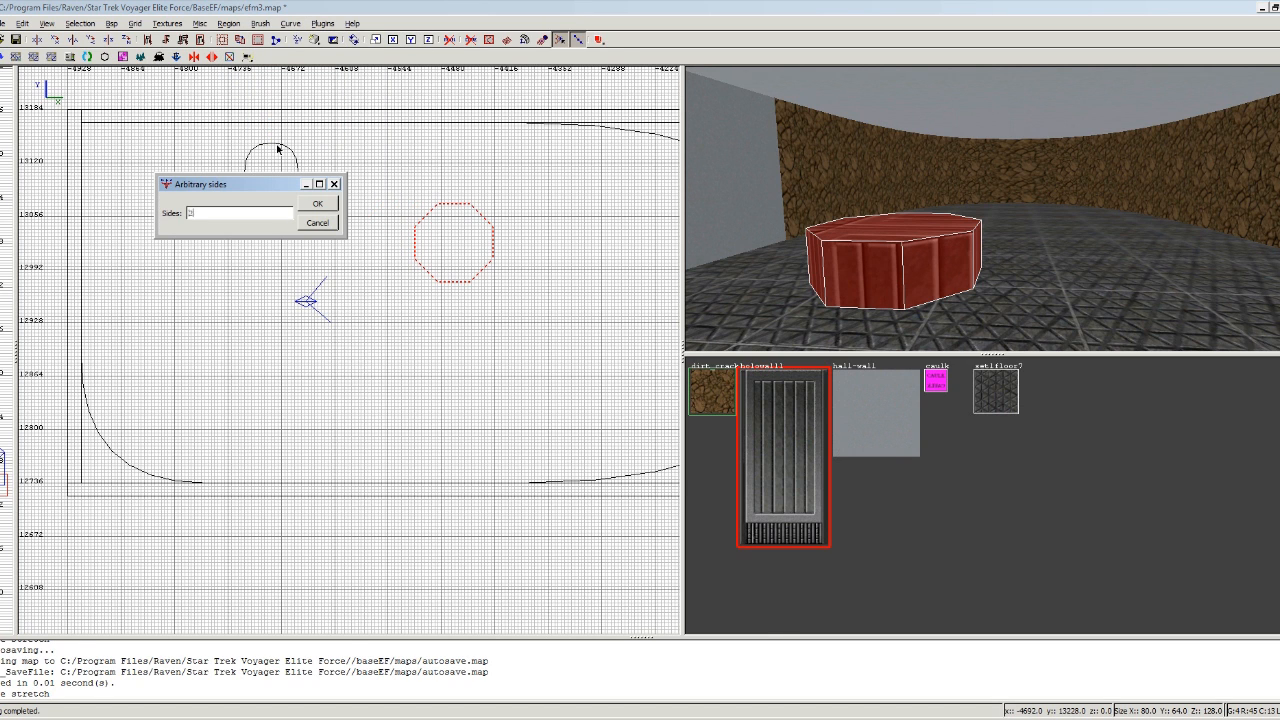
text(25)
click(317, 203)
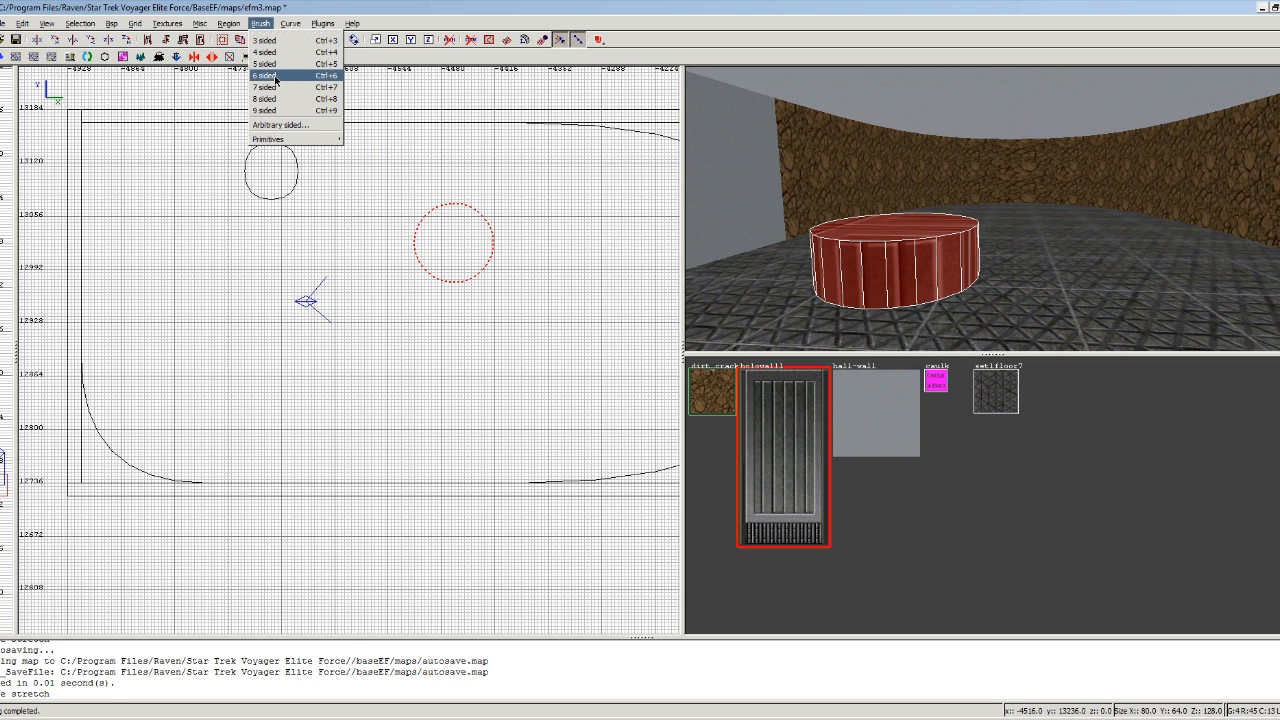
Convert the brush to 6 sides, try moving its southern vertex slightly north, and undo that vertex move
click(275, 78)
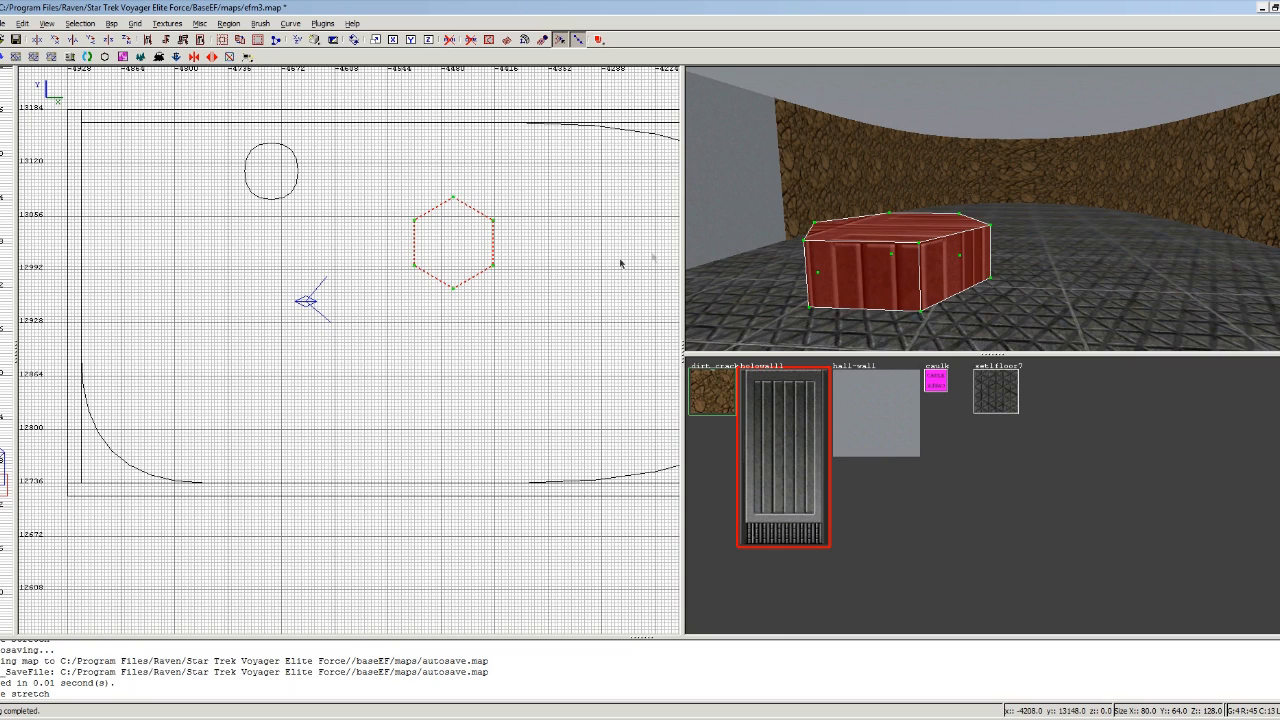
scroll(464, 276, up, 4)
right_drag(470, 203, 257, 474)
scroll(469, 203, up, 1)
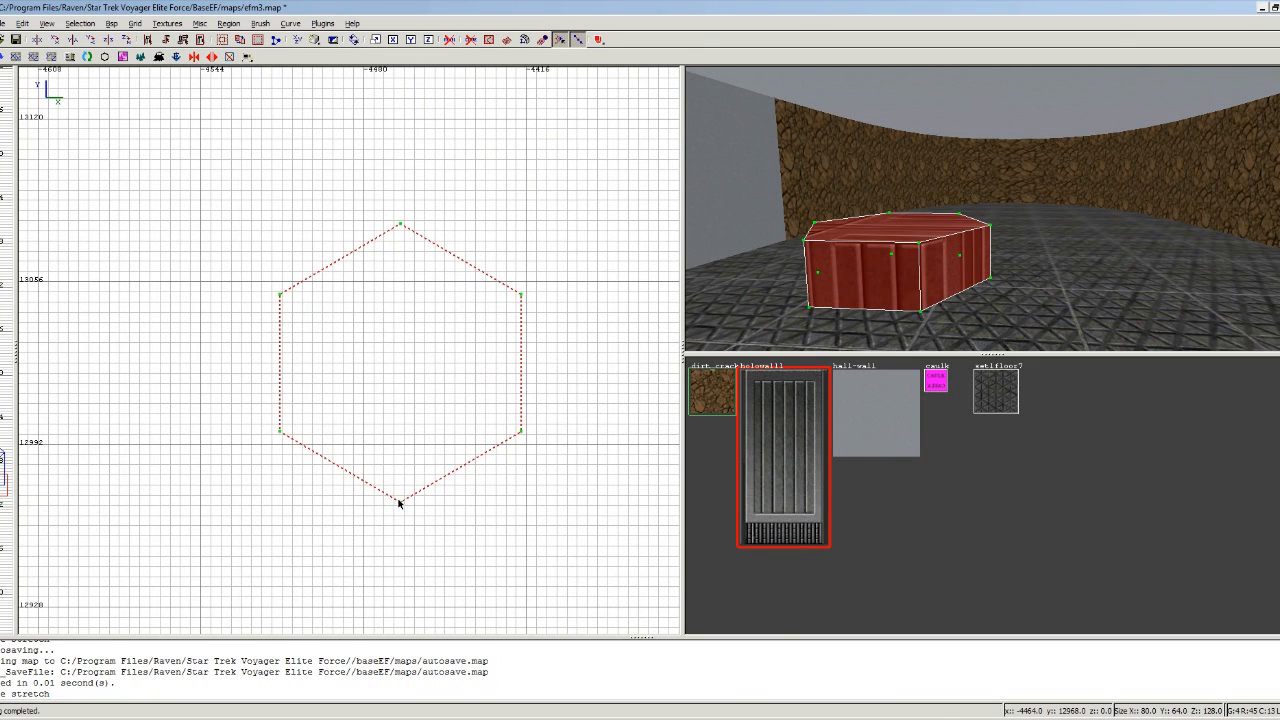
key(v)
mouse_move(399, 502)
mouse_down()
mouse_move(388, 418)
mouse_move(403, 412)
mouse_move(417, 417)
mouse_move(400, 429)
mouse_move(406, 490)
mouse_up()
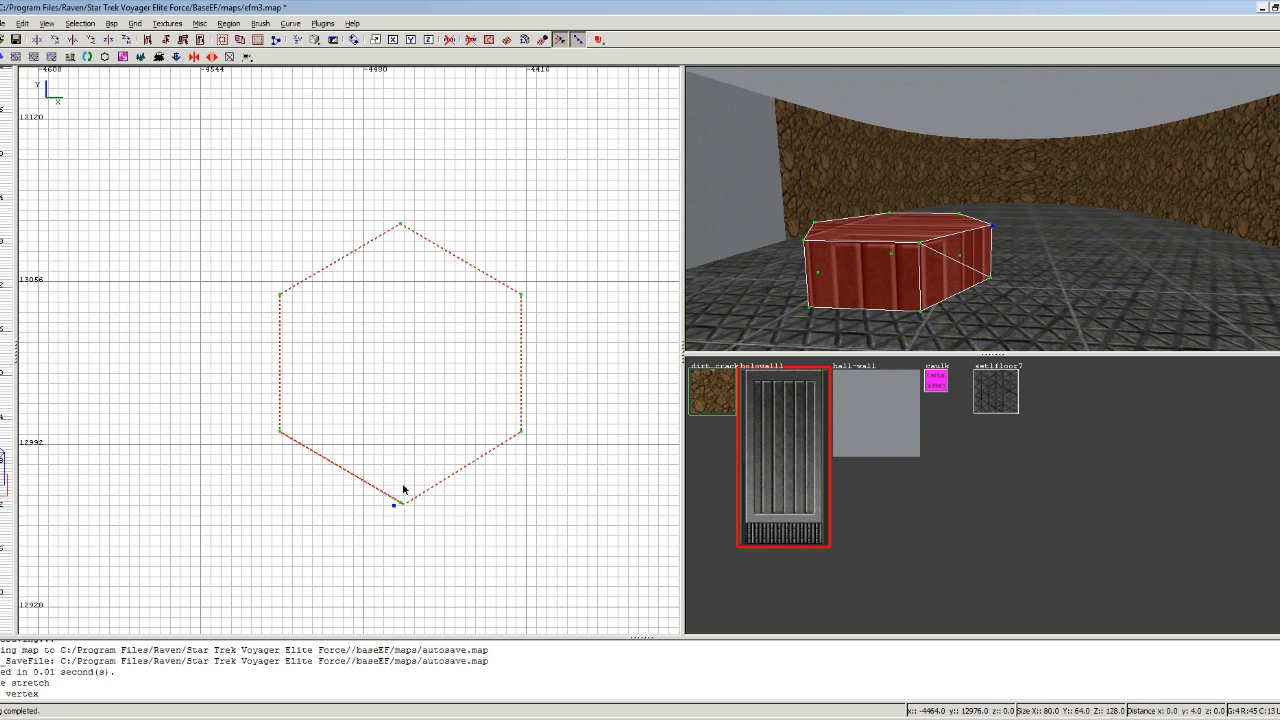
key(v)
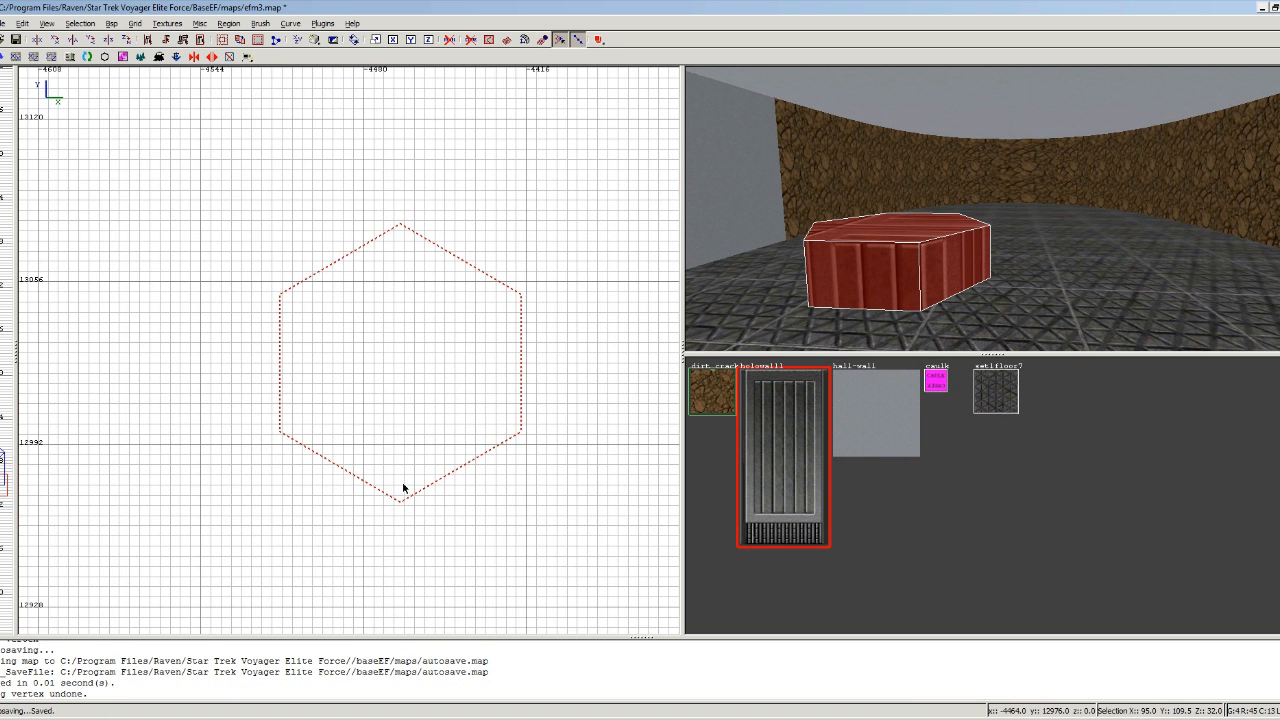
Set the grid size to 1 and move the hexagon's upper and lower southern vertices inward to one shared point near the southeast corner
key(1)
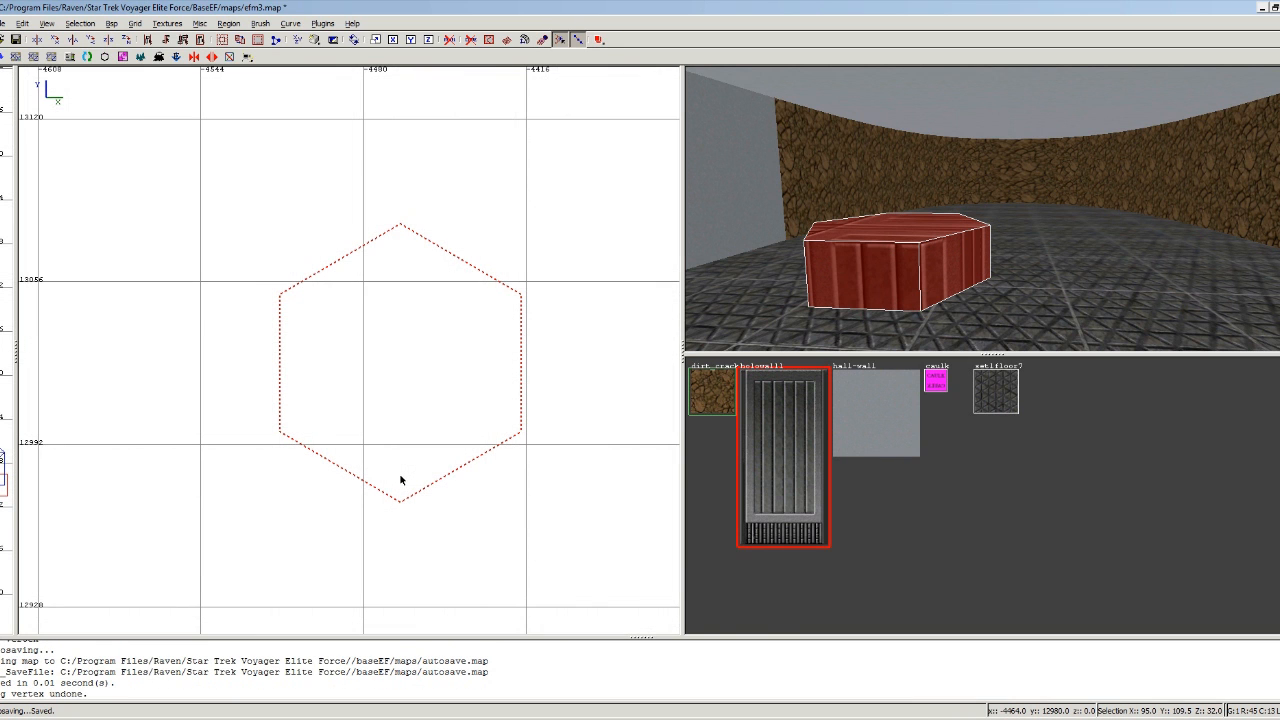
scroll(400, 481, up, 3)
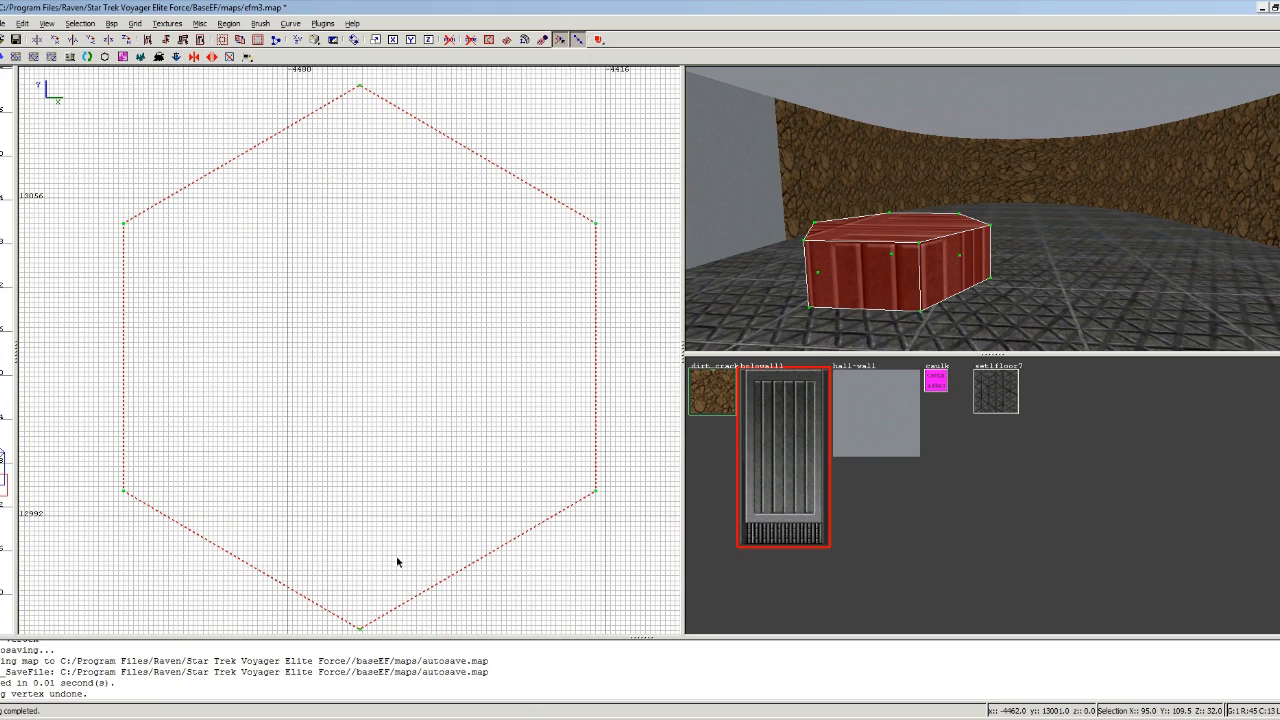
drag(359, 628, 360, 491)
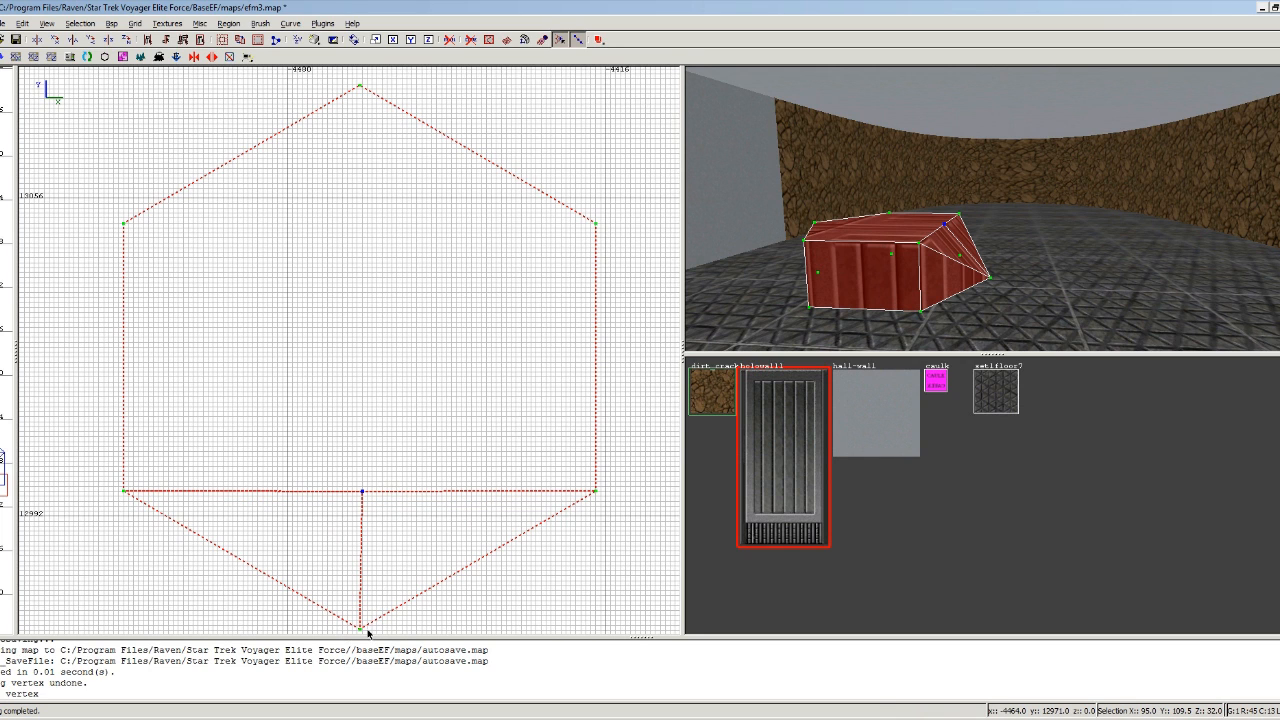
drag(362, 630, 507, 521)
mouse_move(362, 492)
mouse_down()
mouse_move(371, 531)
mouse_move(272, 594)
mouse_move(389, 606)
mouse_move(506, 522)
mouse_up()
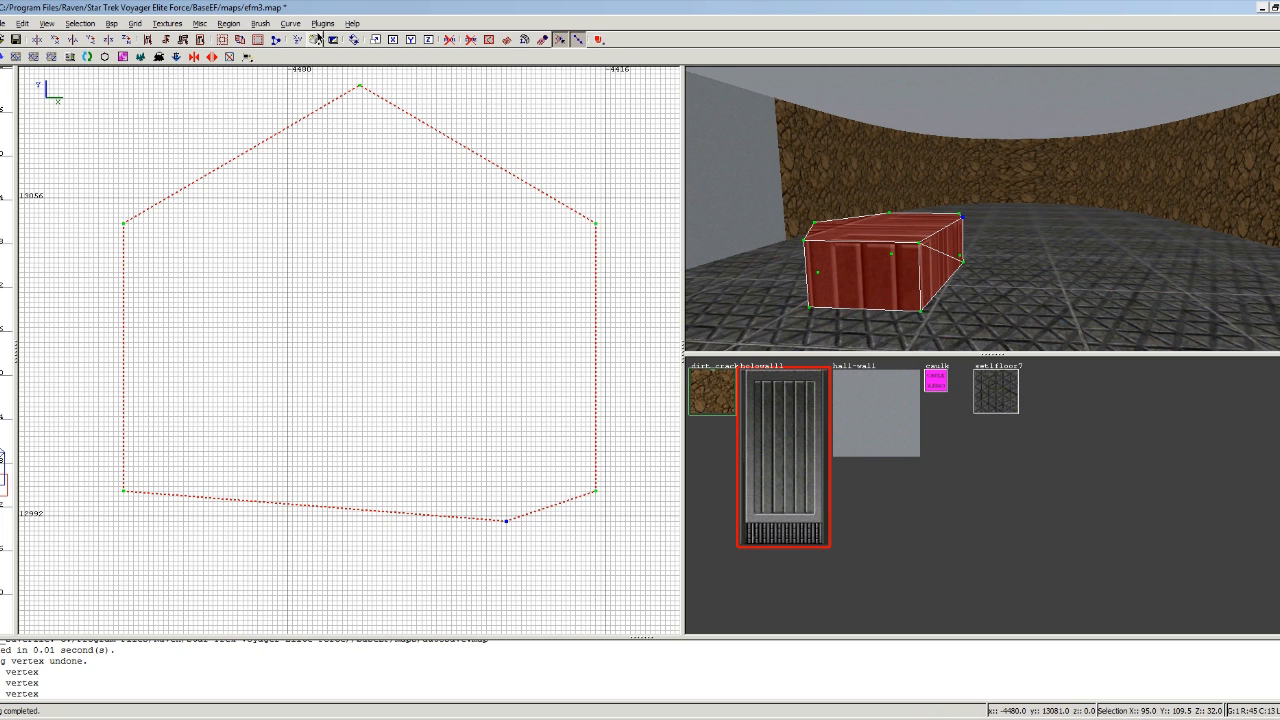
Reshape the block in the front and side views by lowering its southern, southeastern and northeastern top vertices, and deselect it
click(297, 40)
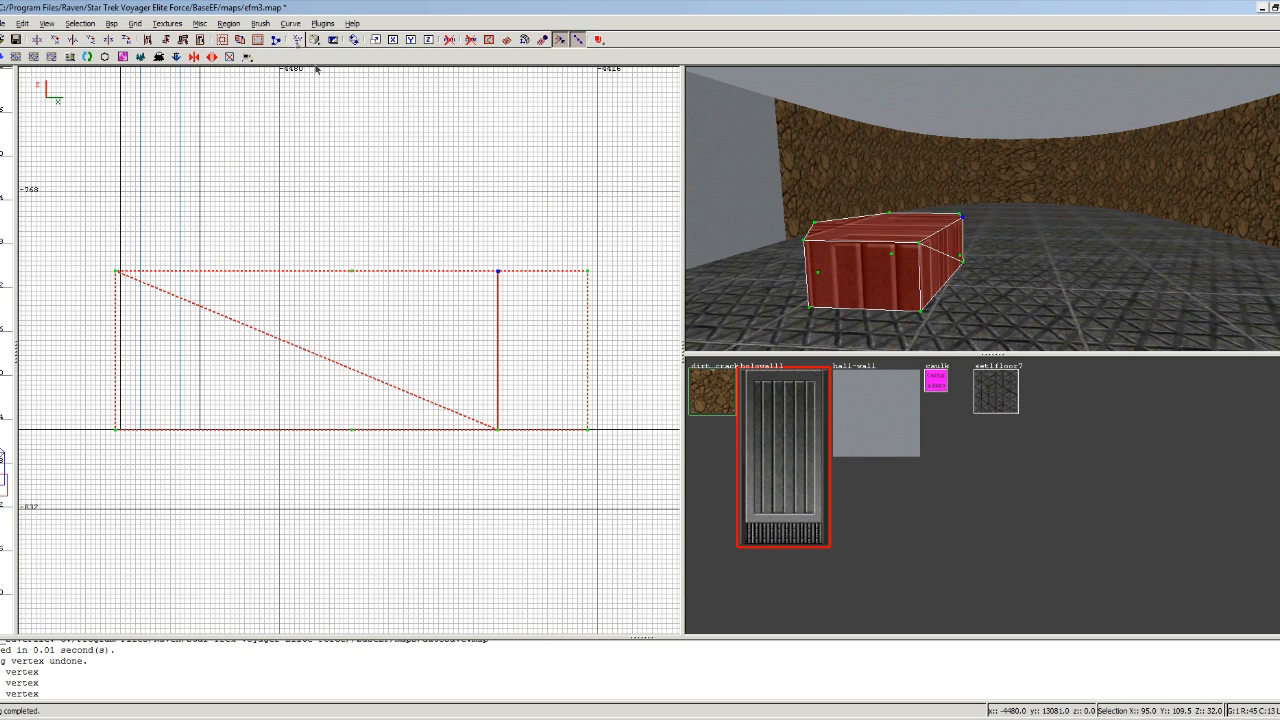
mouse_move(500, 277)
mouse_down()
mouse_move(414, 337)
mouse_move(396, 423)
mouse_move(551, 477)
mouse_move(634, 466)
mouse_move(762, 335)
mouse_move(680, 310)
mouse_up()
mouse_move(580, 275)
mouse_down()
mouse_move(425, 308)
mouse_move(405, 443)
mouse_up()
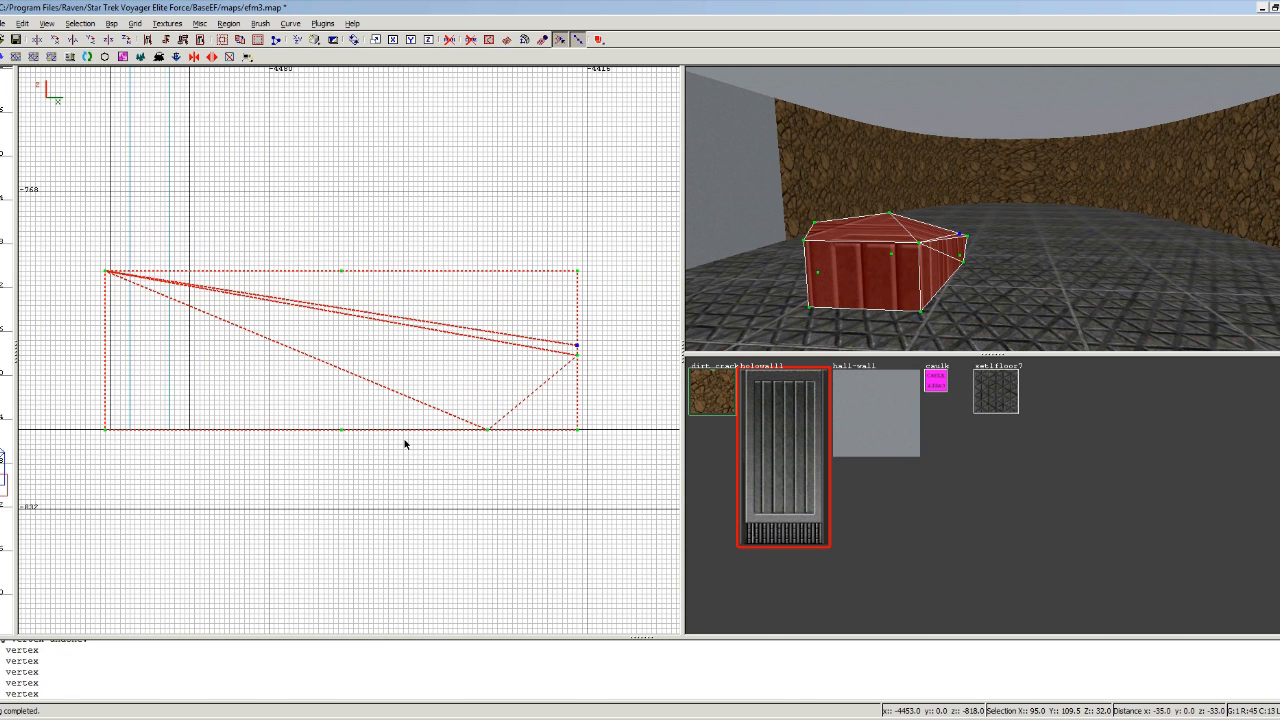
key(ctrl+Tab)
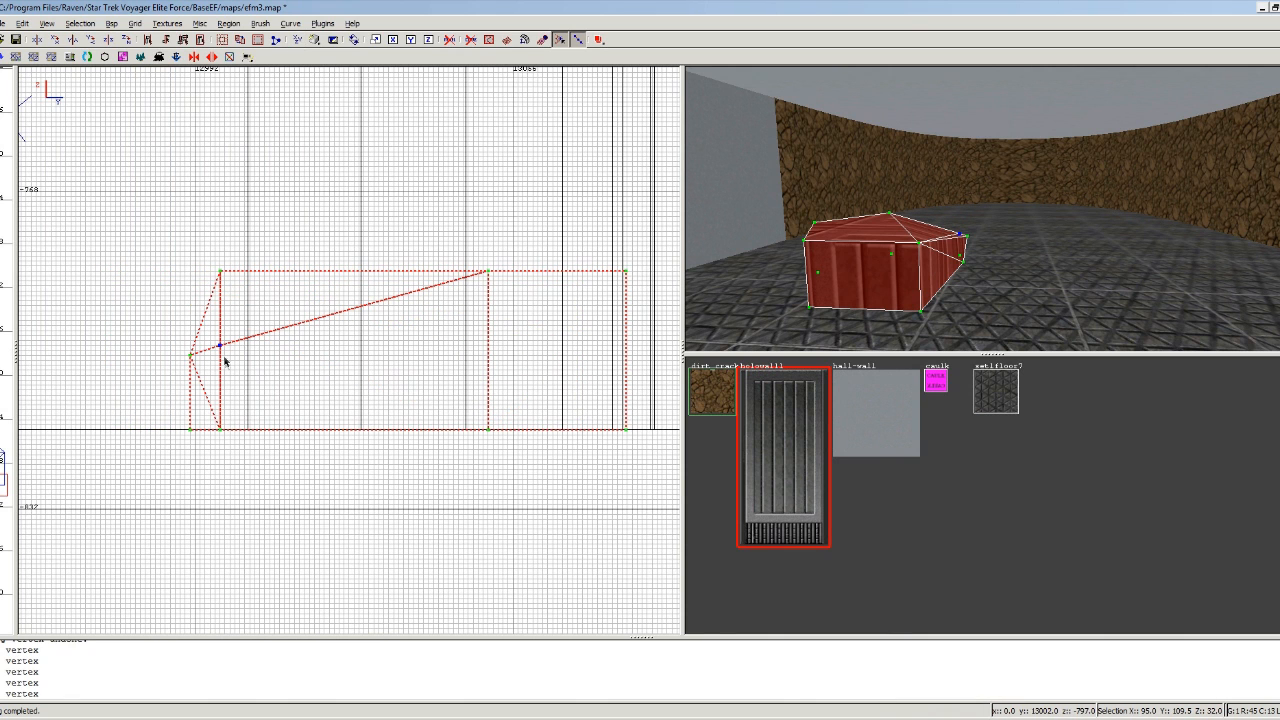
drag(486, 273, 473, 320)
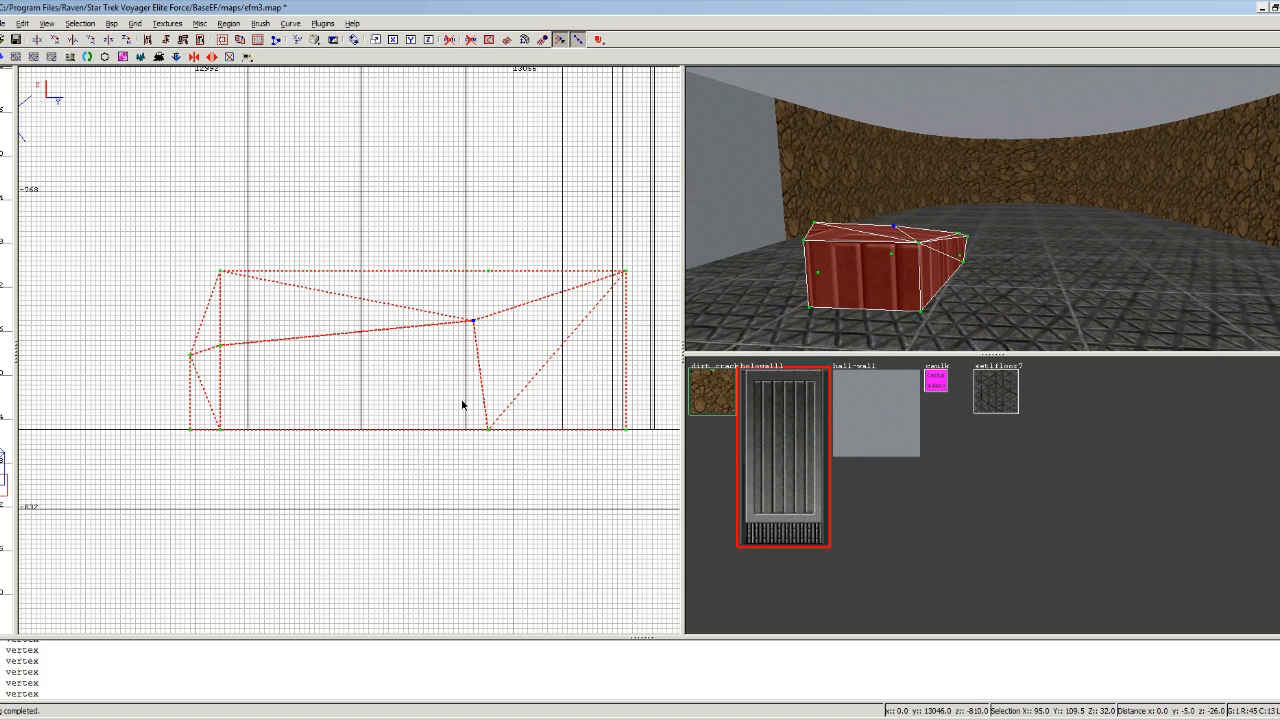
key(Escape)
Bring the reshaped block into view in the 3D camera and delete it
right_click(963, 224)
key(Up)
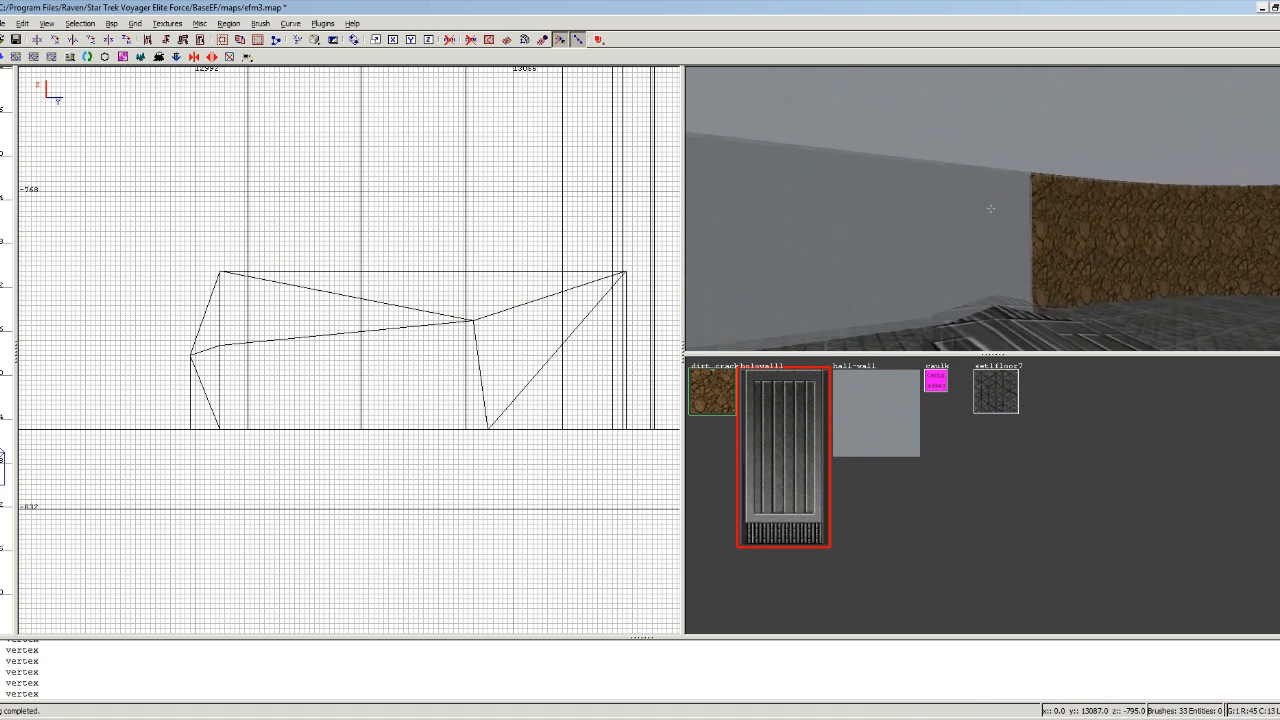
key(Down)
right_click(970, 210)
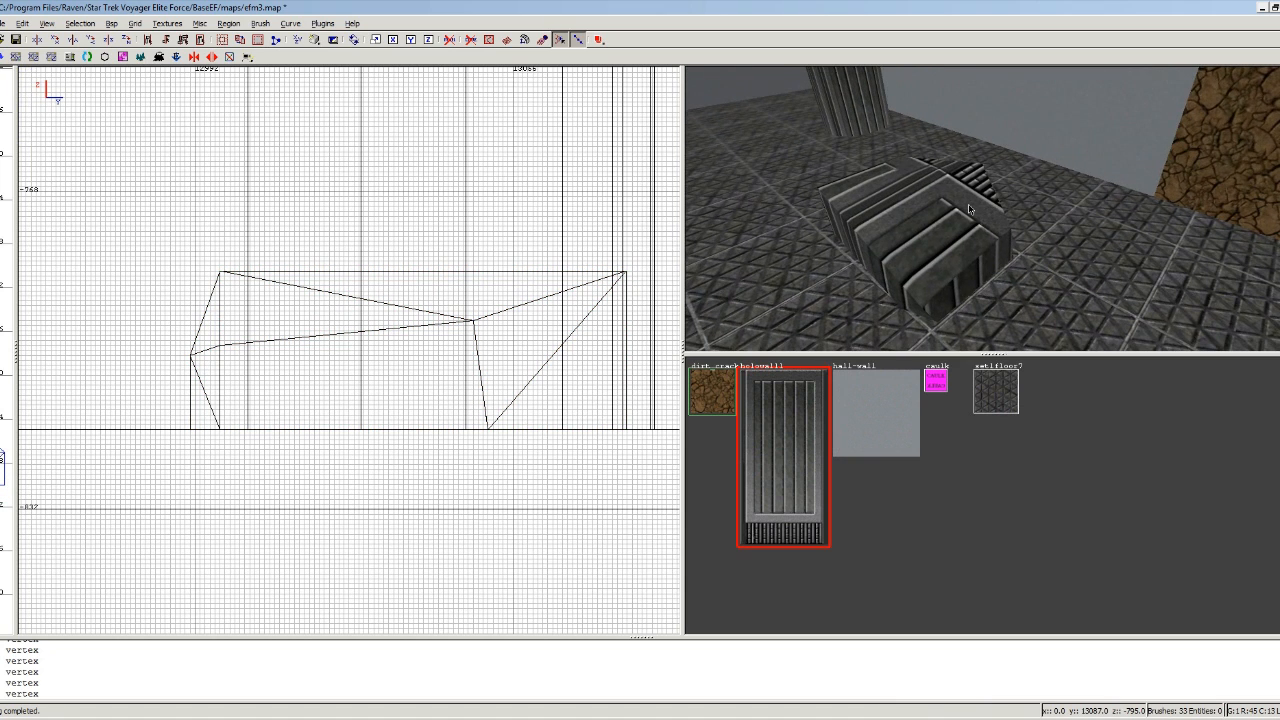
shift+click(968, 210)
key(BackSpace)
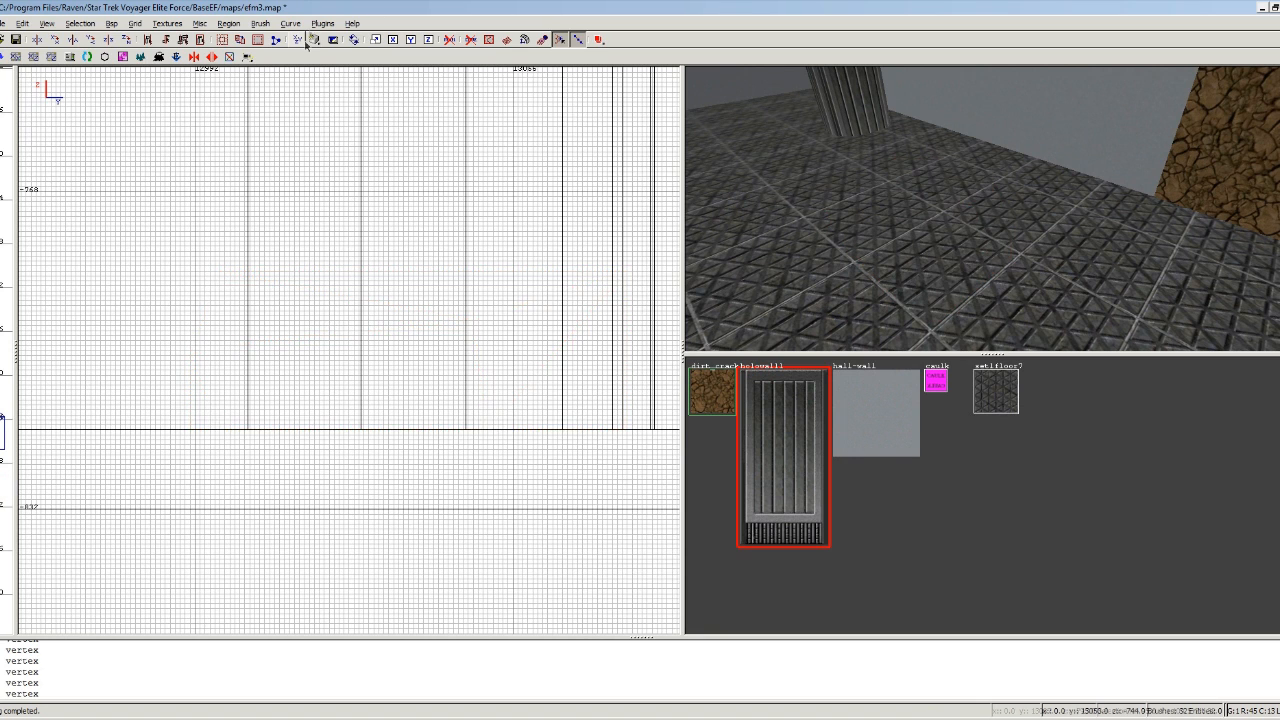
Draw a 33 × 26 × 32 holowall1 block in the top view, on the open floor of the room
click(298, 39)
drag(234, 173, 400, 301)
key(Down)
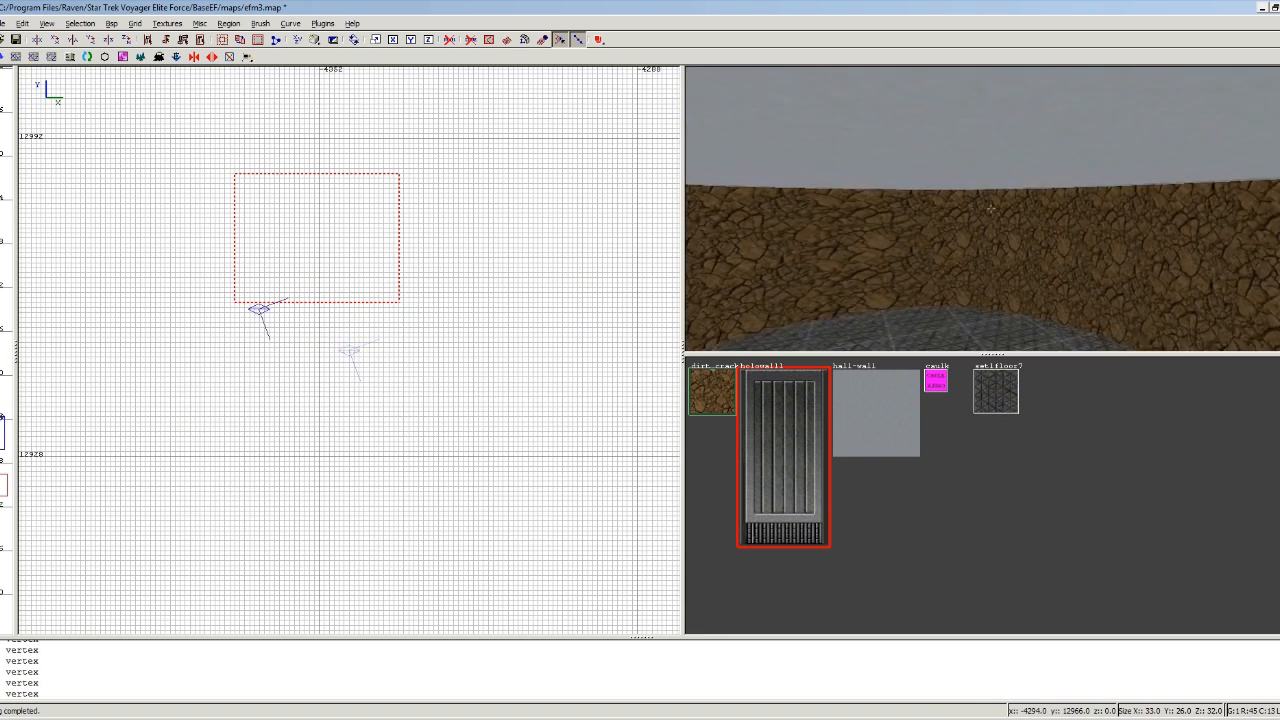
key(Up)
right_click(991, 209)
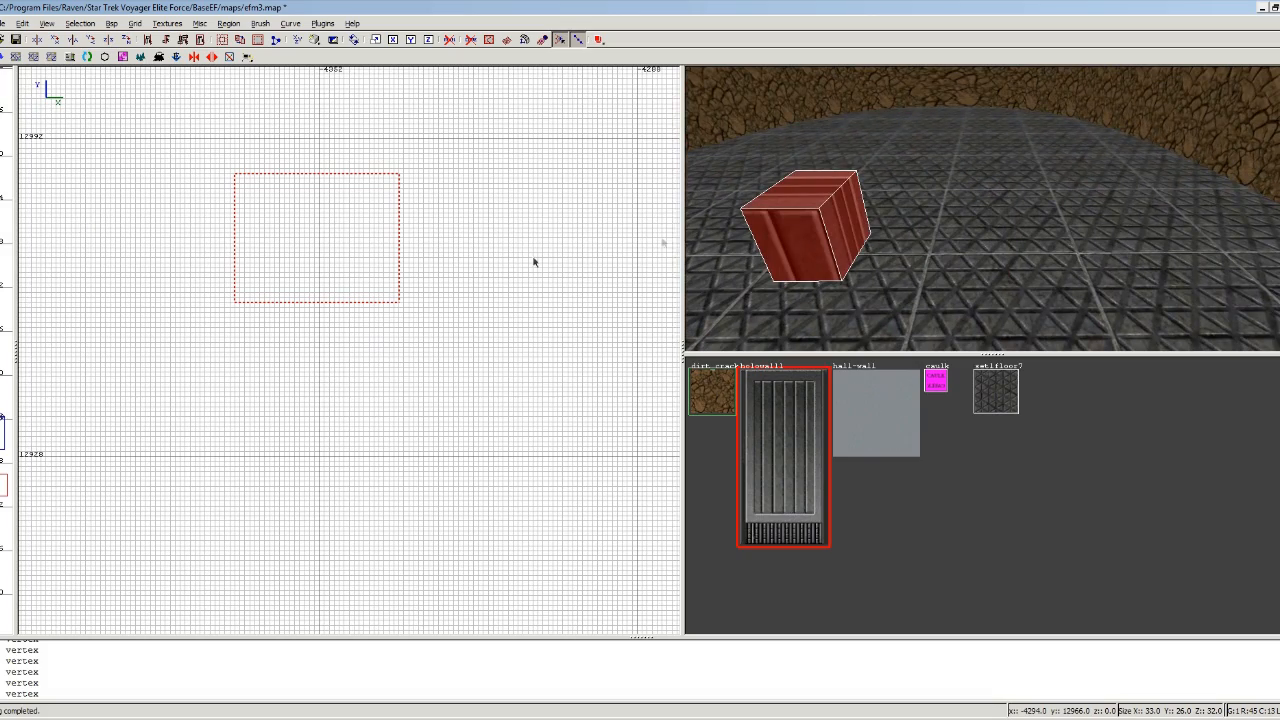
Stretch the block north, south and east, move its two southeast vertices north to slant the south side, and deselect it
scroll(374, 283, down, 2)
drag(340, 397, 337, 442)
drag(373, 181, 377, 139)
drag(461, 277, 490, 271)
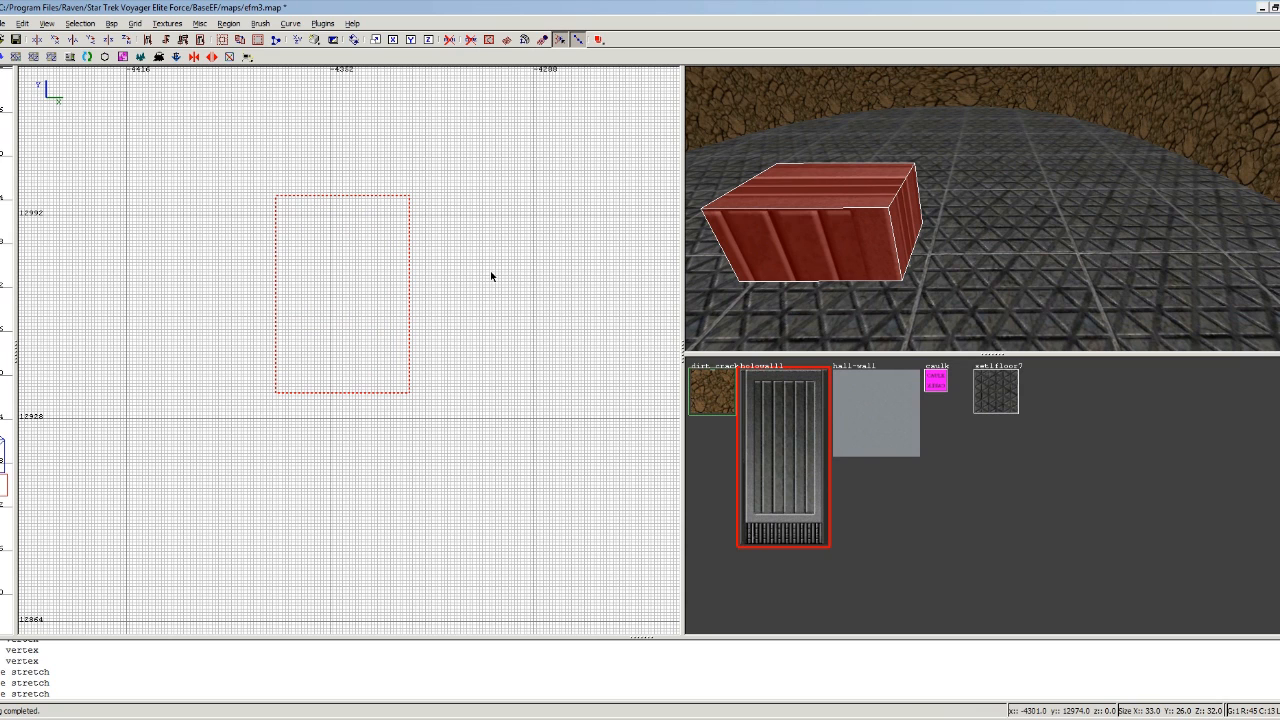
mouse_move(409, 395)
mouse_down()
mouse_move(369, 277)
mouse_move(416, 309)
mouse_move(404, 234)
mouse_move(410, 300)
mouse_up()
drag(409, 393, 409, 299)
key(Escape)
Draw a rectangular block against the slanted block's east side, matching the depth of that side, and deselect it
mouse_move(440, 320)
right_down()
mouse_move(332, 346)
mouse_move(306, 328)
right_up()
drag(288, 326, 485, 226)
key(Escape)
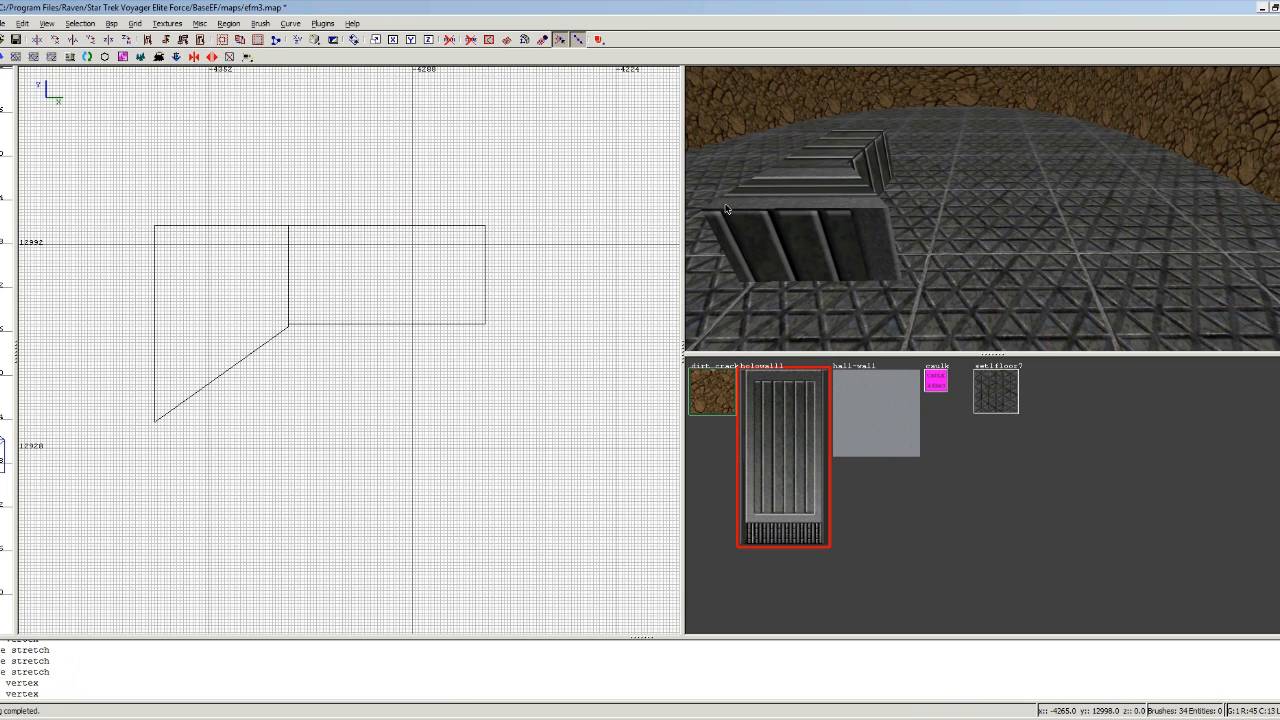
Duplicate the slanted block and move the copy over to the rectangular block's east end
shift+click(755, 207)
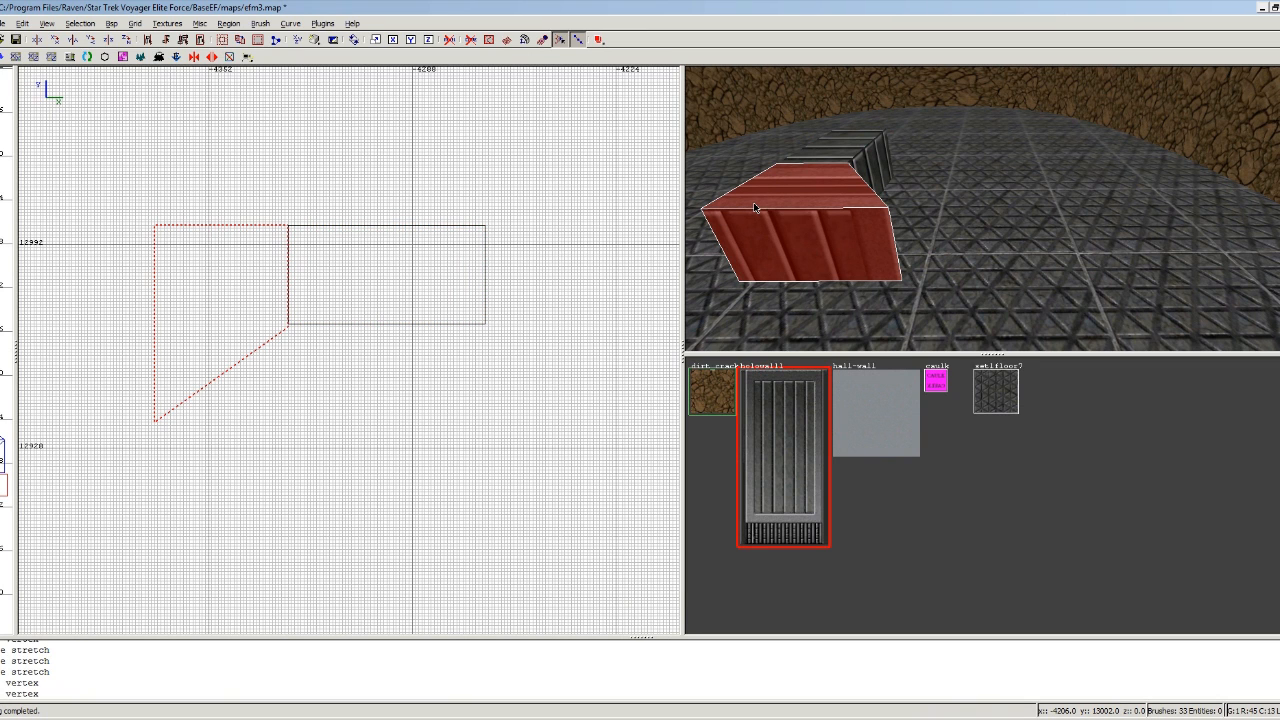
key(ctrl+c)
key(ctrl+v)
mouse_move(204, 300)
mouse_down()
mouse_move(266, 317)
mouse_move(437, 325)
mouse_up()
Mirror the copy along the X axis, align it flush with the rectangular block's east end, and deselect it
click(106, 44)
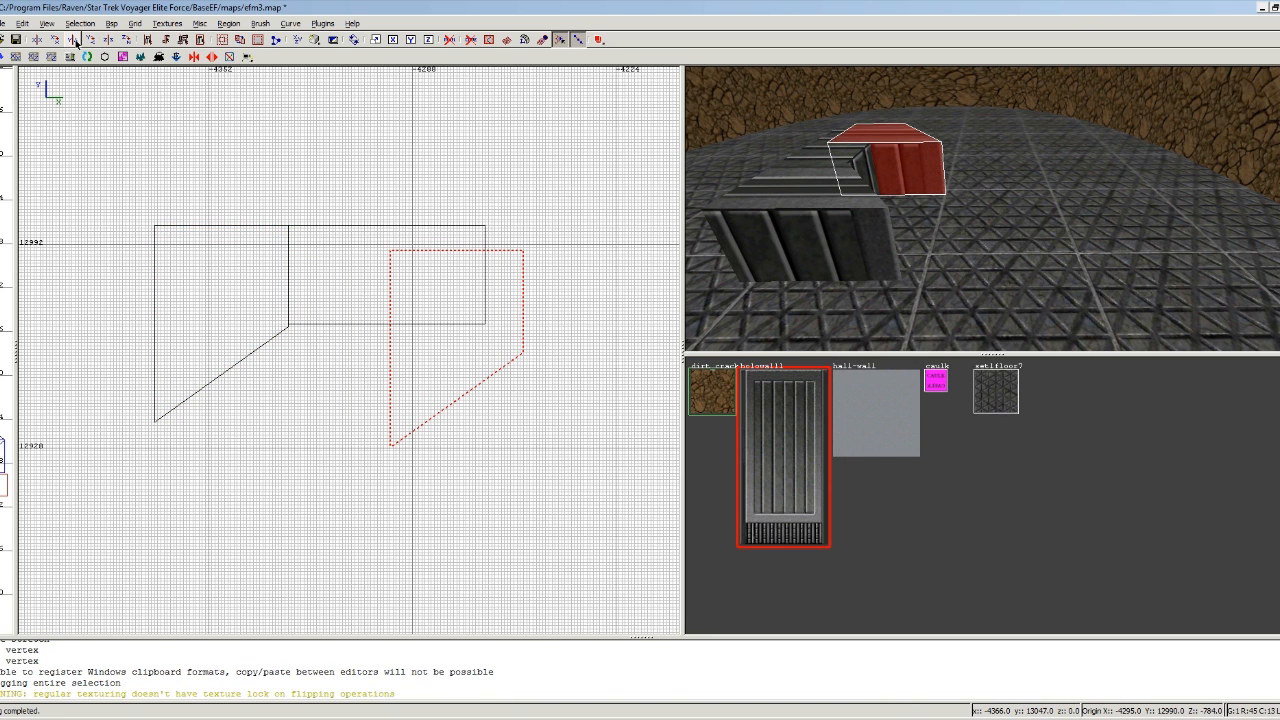
click(76, 42)
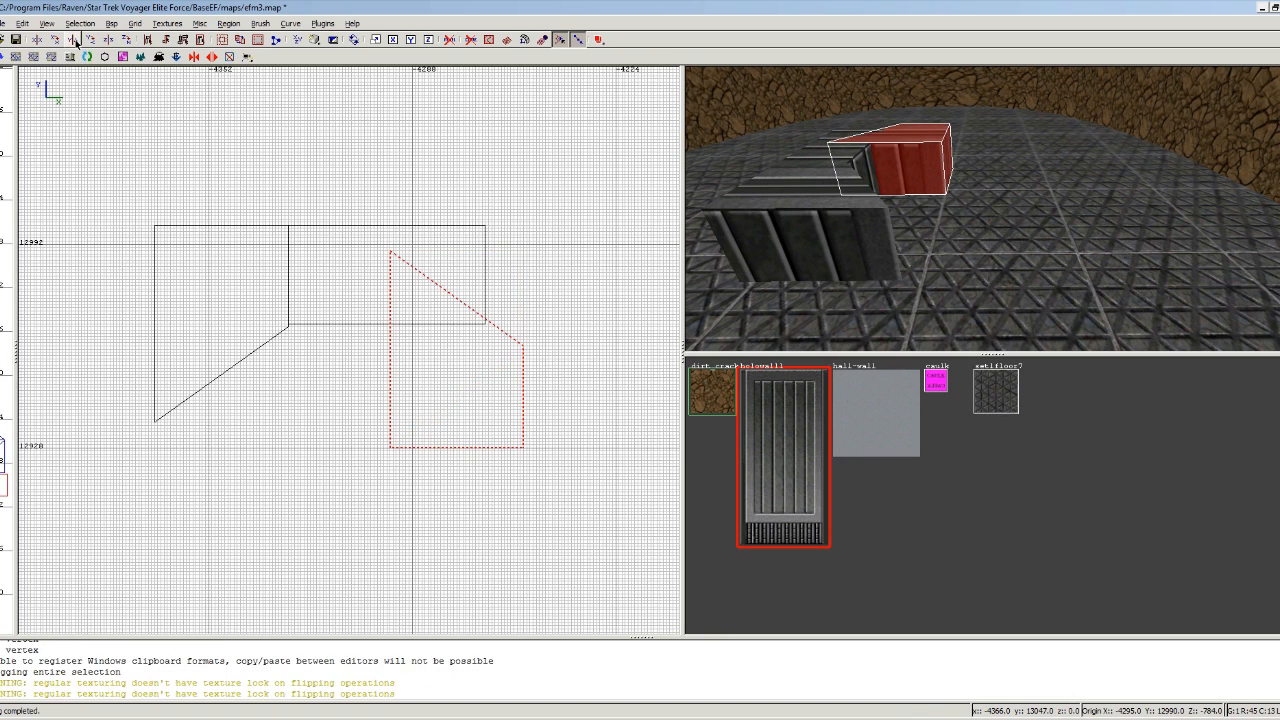
click(79, 42)
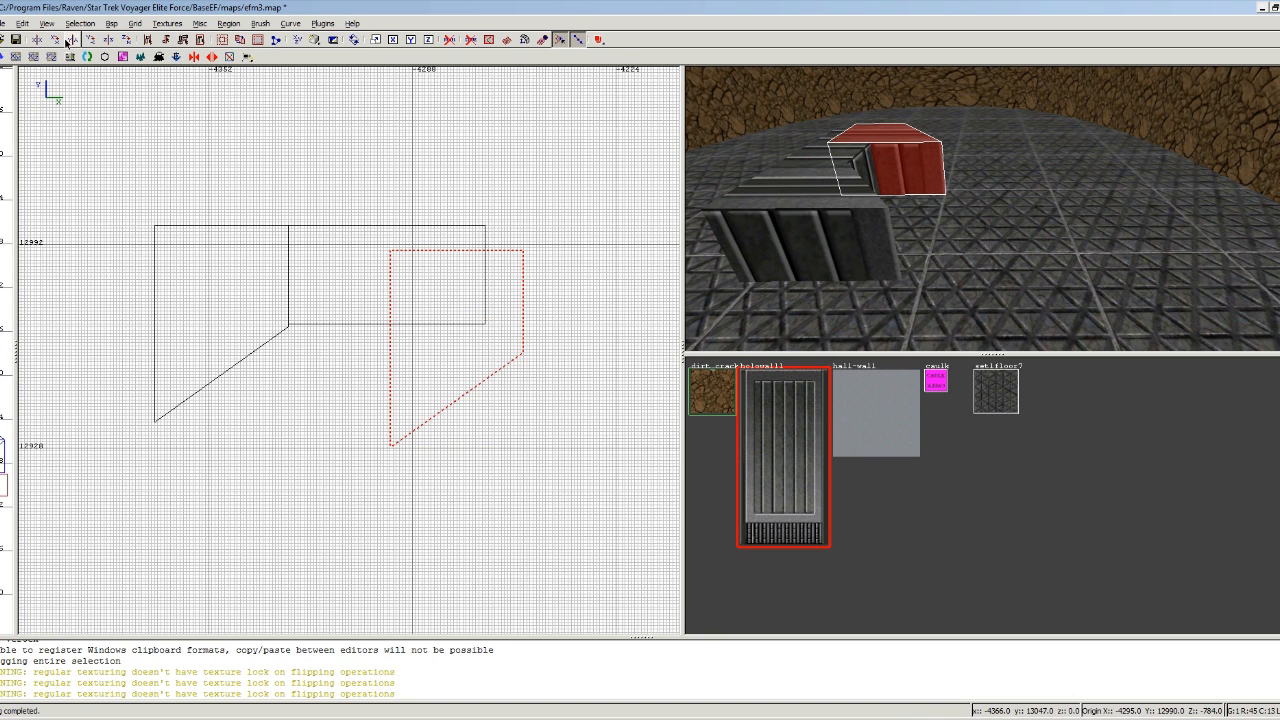
click(36, 41)
drag(463, 269, 525, 262)
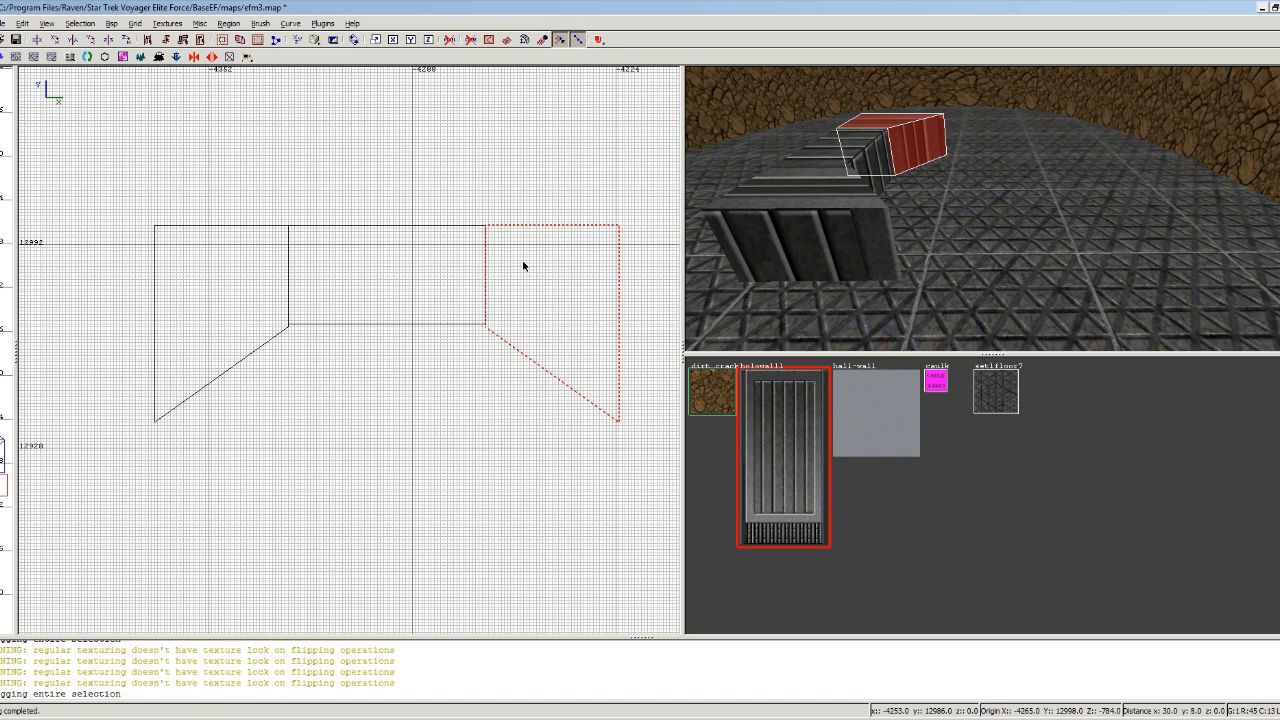
key(Escape)
Examine the finished three-piece block from several angles in the 3D view and in the wider room plan
right_click(908, 139)
key(Up)
key(Down)
key(Down)
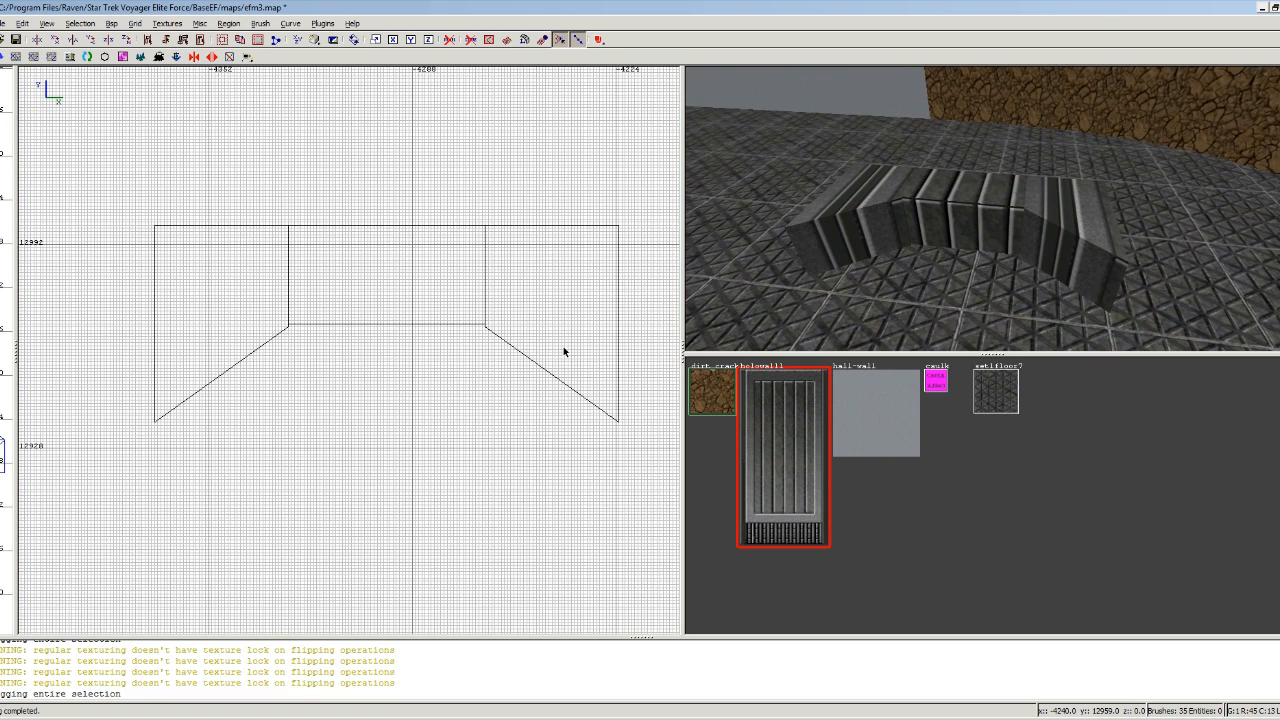
key(Up)
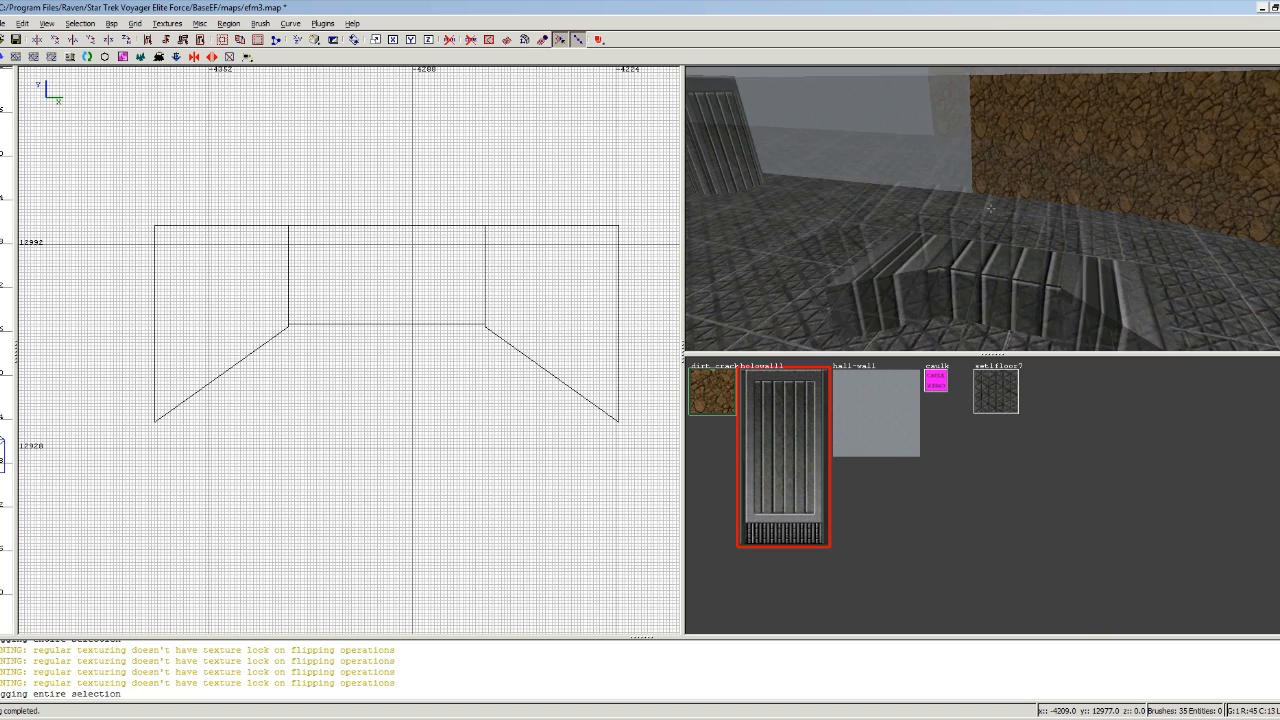
shift+click(1010, 226)
key(Escape)
key(Down)
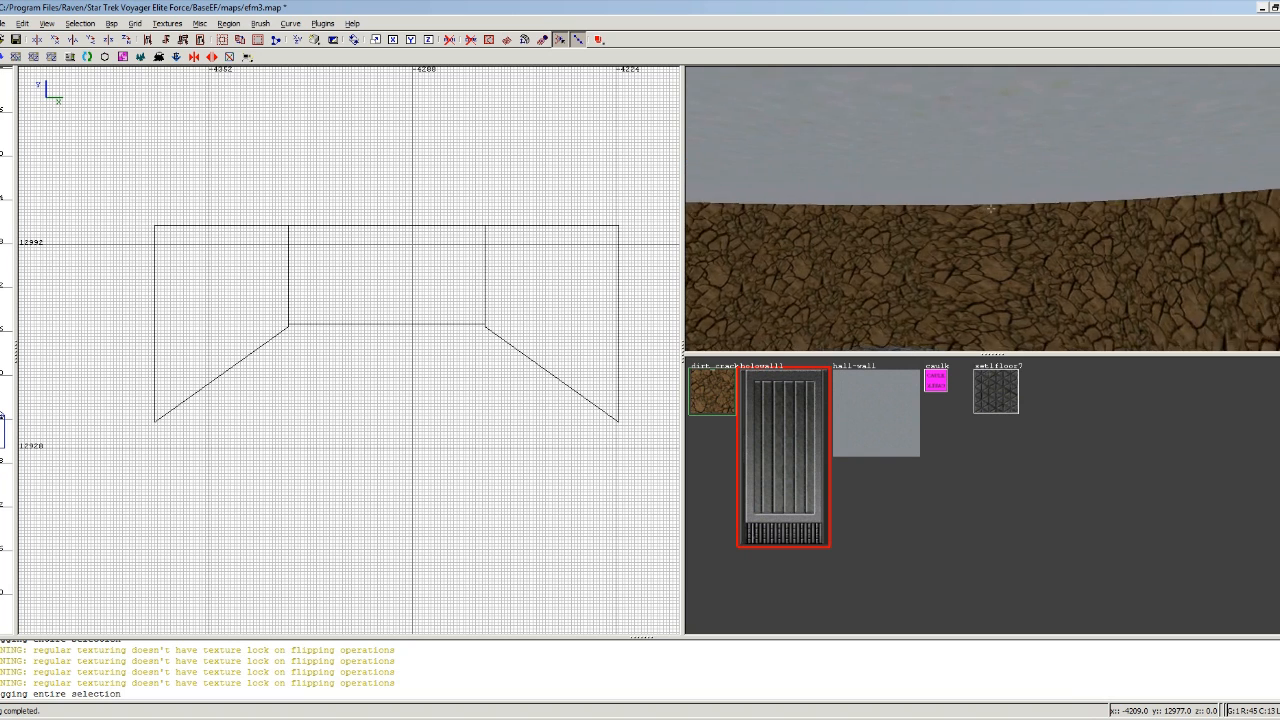
right_click(991, 210)
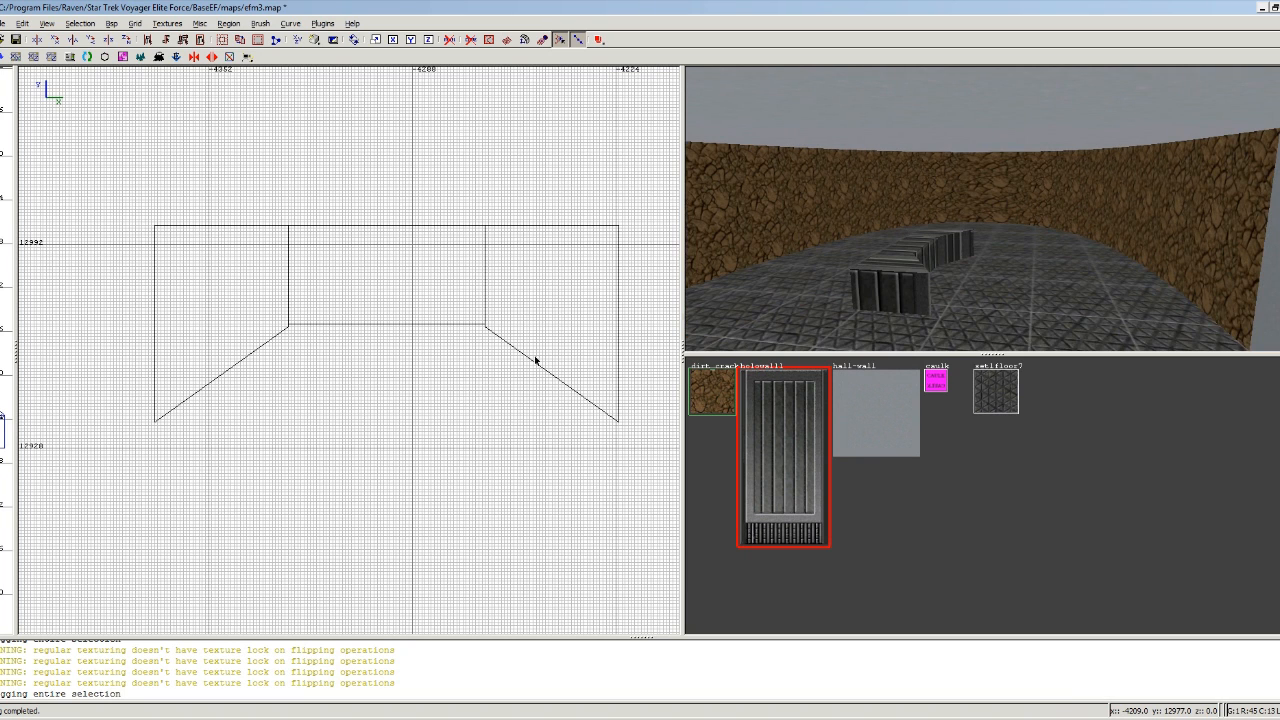
scroll(535, 362, down, 5)
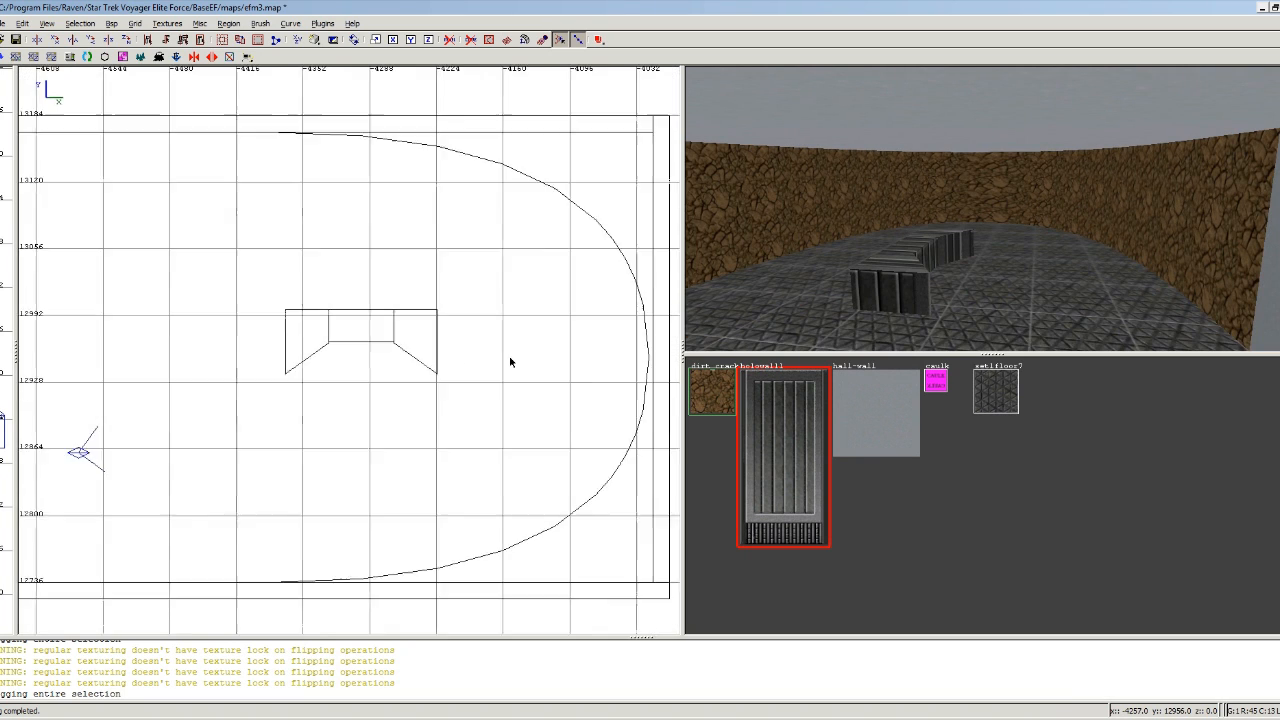
Select the curved rock wall and show its control points in the XZ side view
shift+click(893, 184)
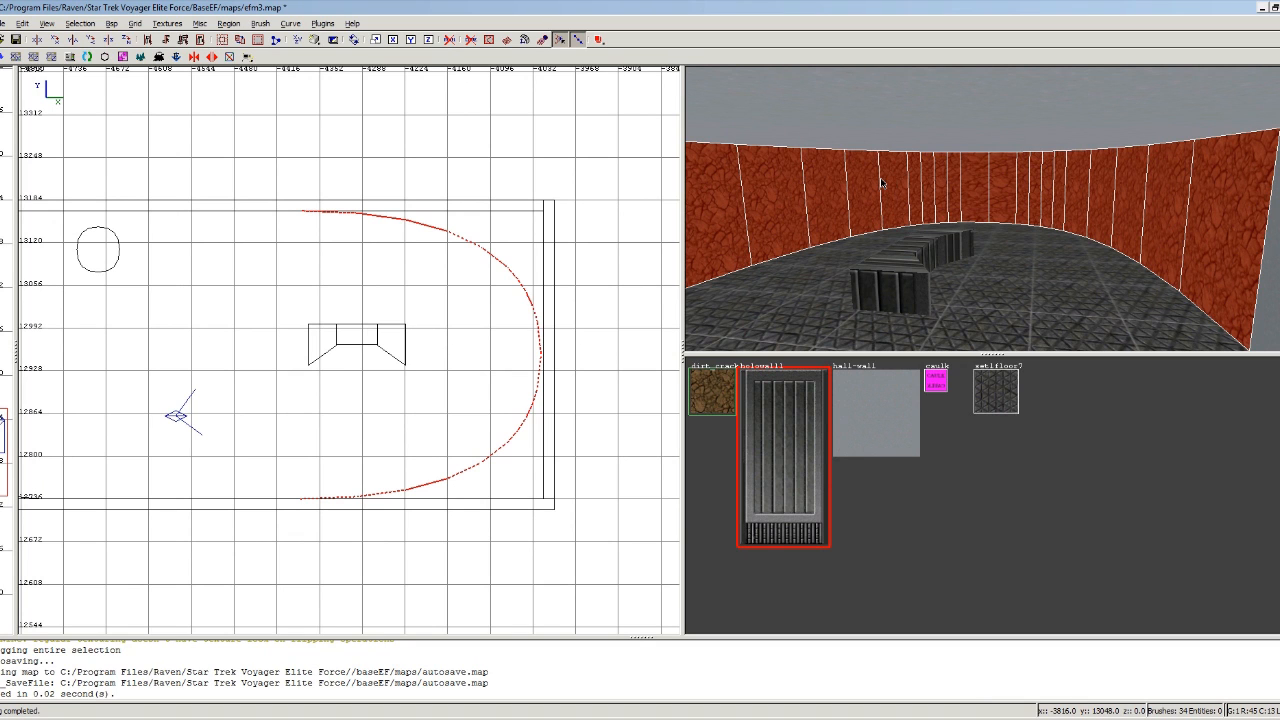
key(v)
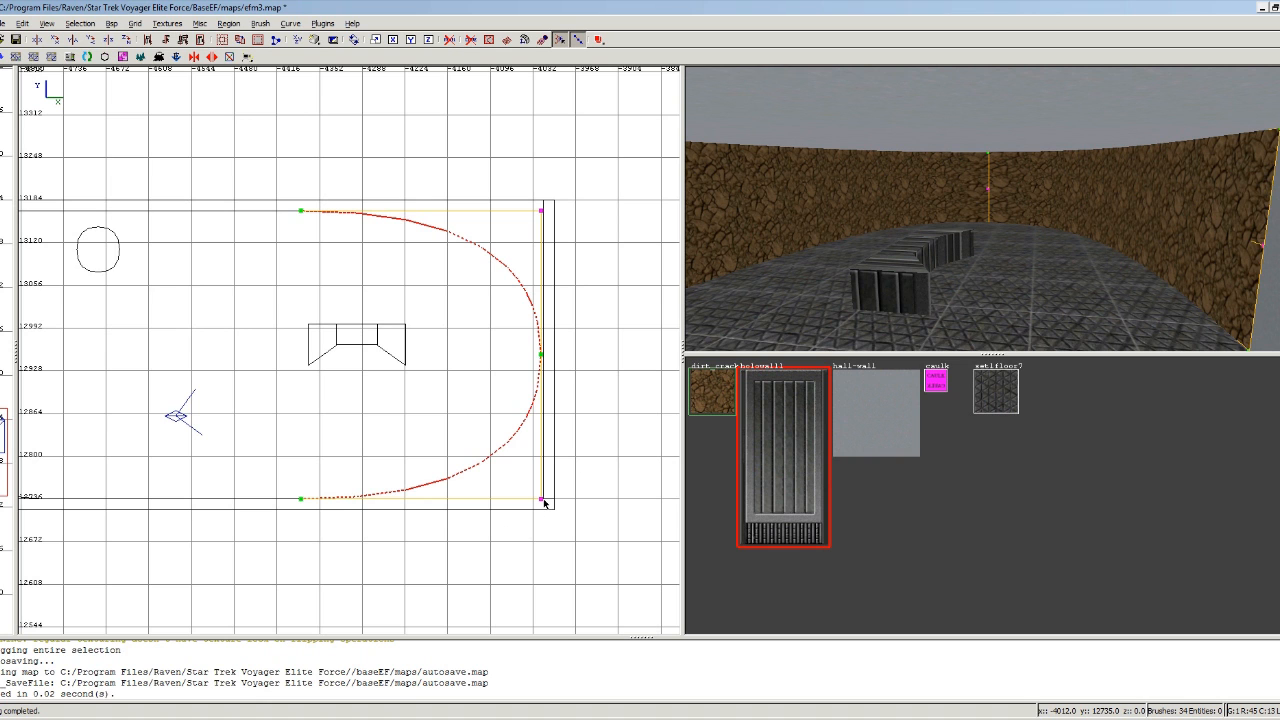
mouse_move(541, 501)
mouse_down()
mouse_move(500, 491)
mouse_move(437, 446)
mouse_move(533, 472)
mouse_move(545, 440)
mouse_move(542, 501)
mouse_up()
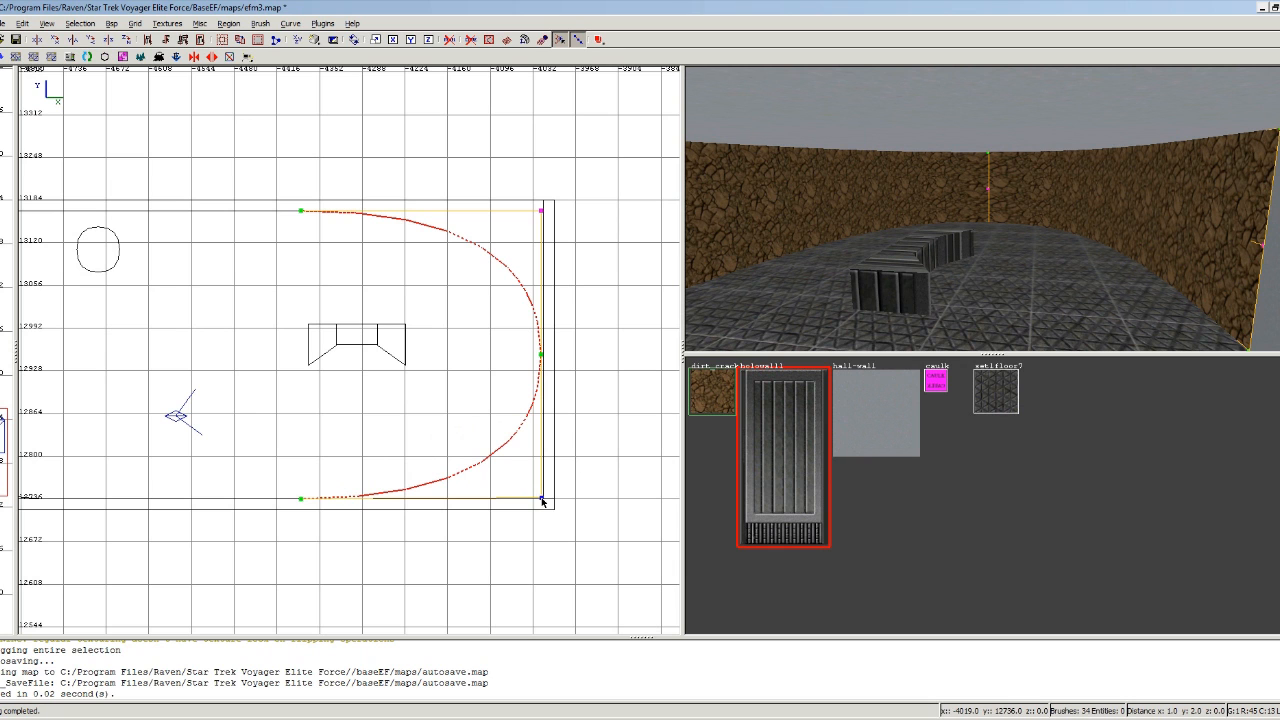
click(298, 40)
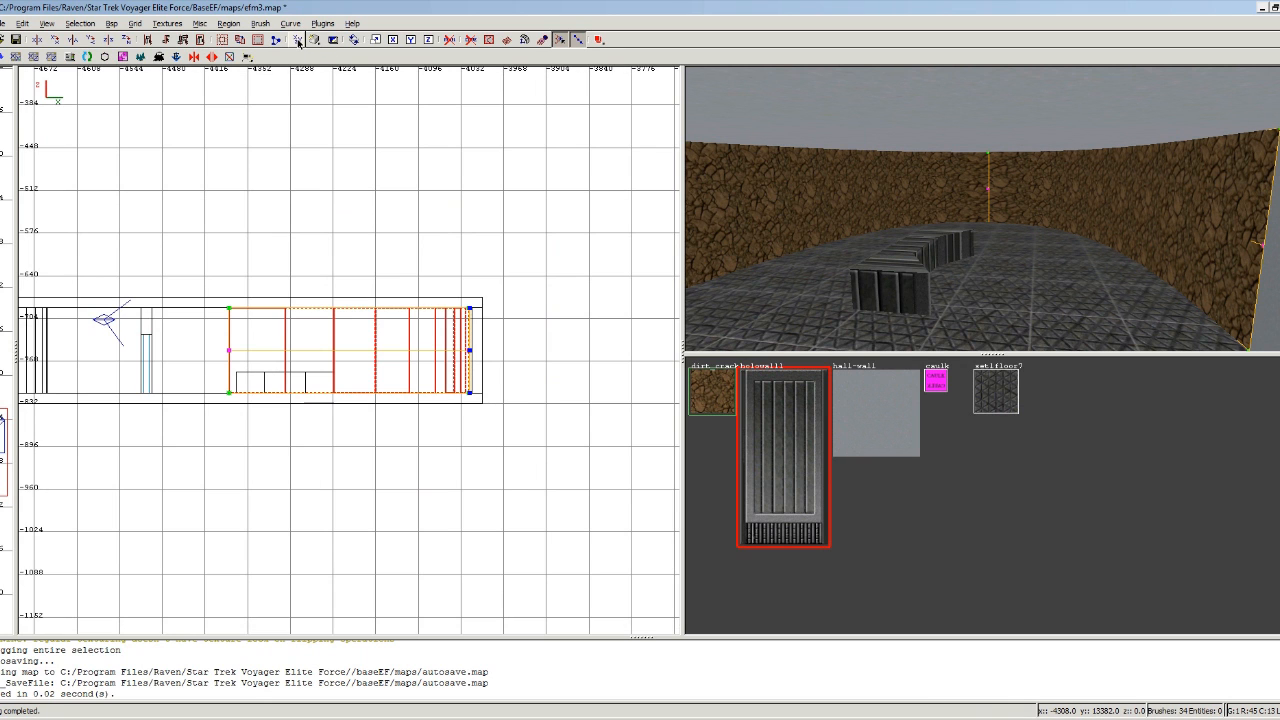
Try pulling the curved rock wall's east-end control points up and toward the west
drag(463, 304, 371, 268)
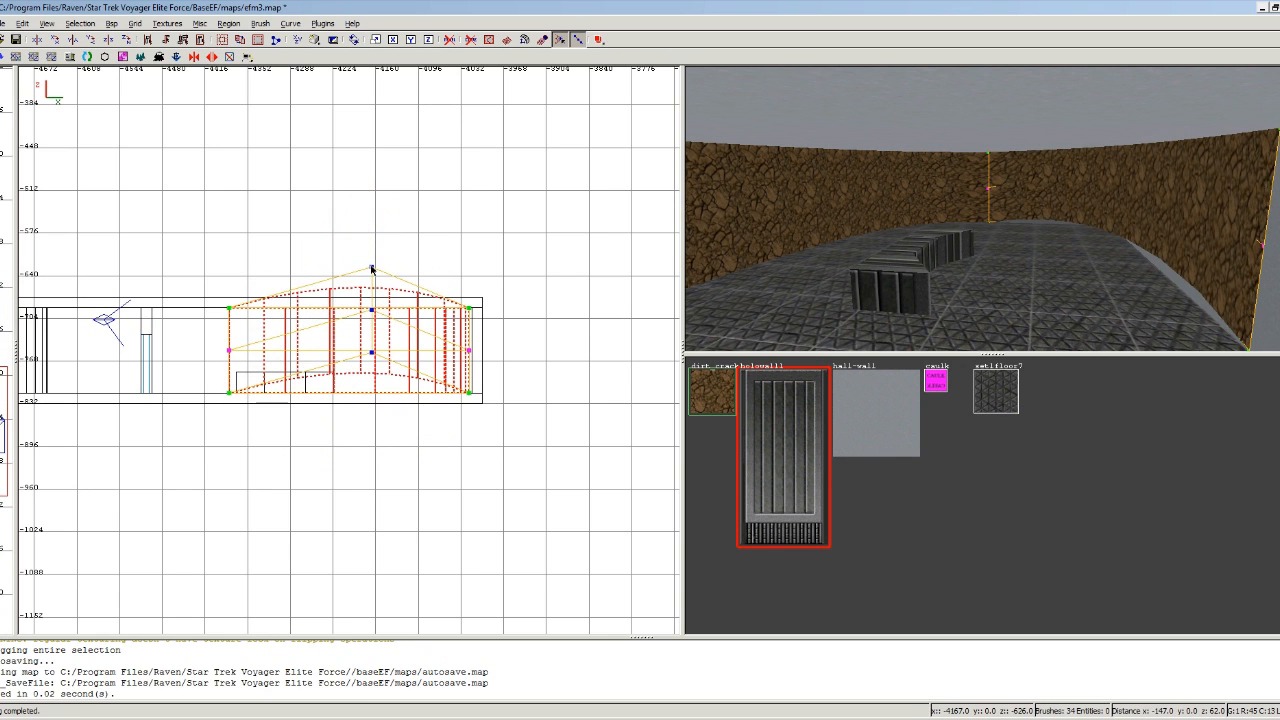
key(ctrl+z)
key(v)
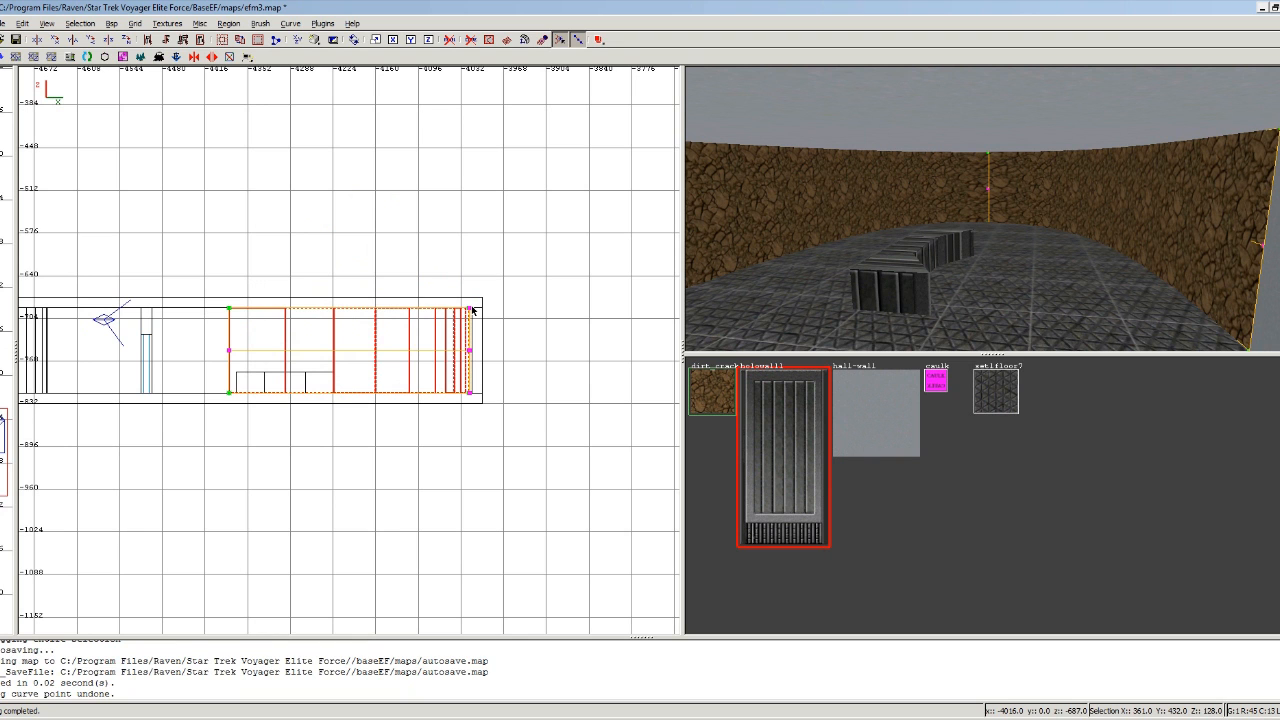
Pull the middle control points at the rock wall's open ends westward so the ends bulge outward, and deselect the wall
drag(229, 353, 108, 344)
right_click(1076, 275)
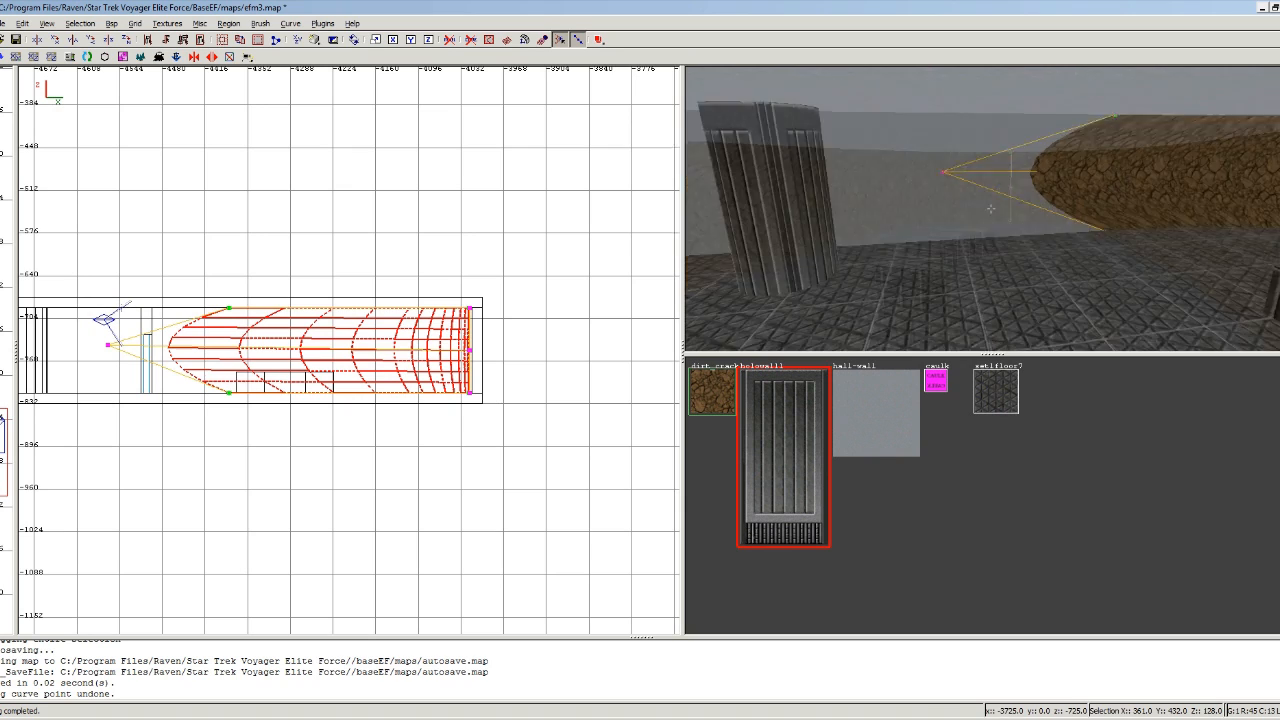
key(Escape)
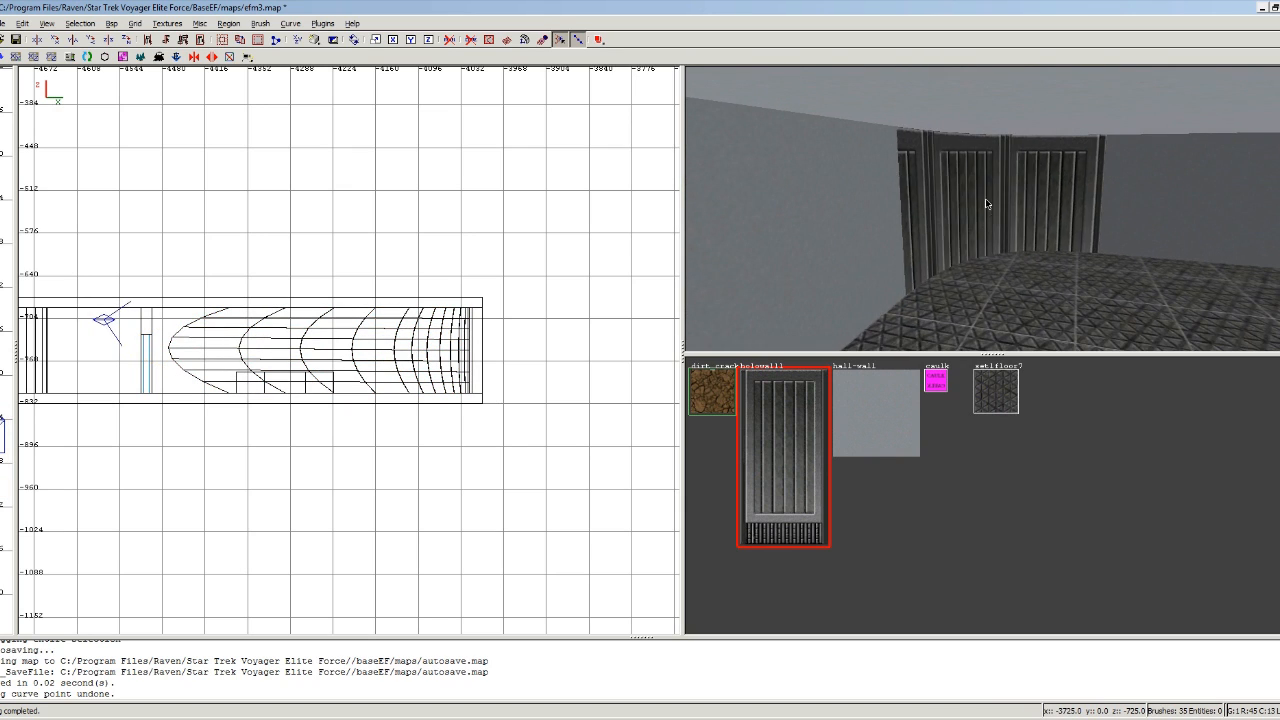
Select the curved holowall1 patch, move its upper west control points to its east edge, and raise its middle west points into an arch
right_click(964, 205)
shift+click(964, 205)
scroll(426, 357, down, 2)
scroll(423, 357, up, 5)
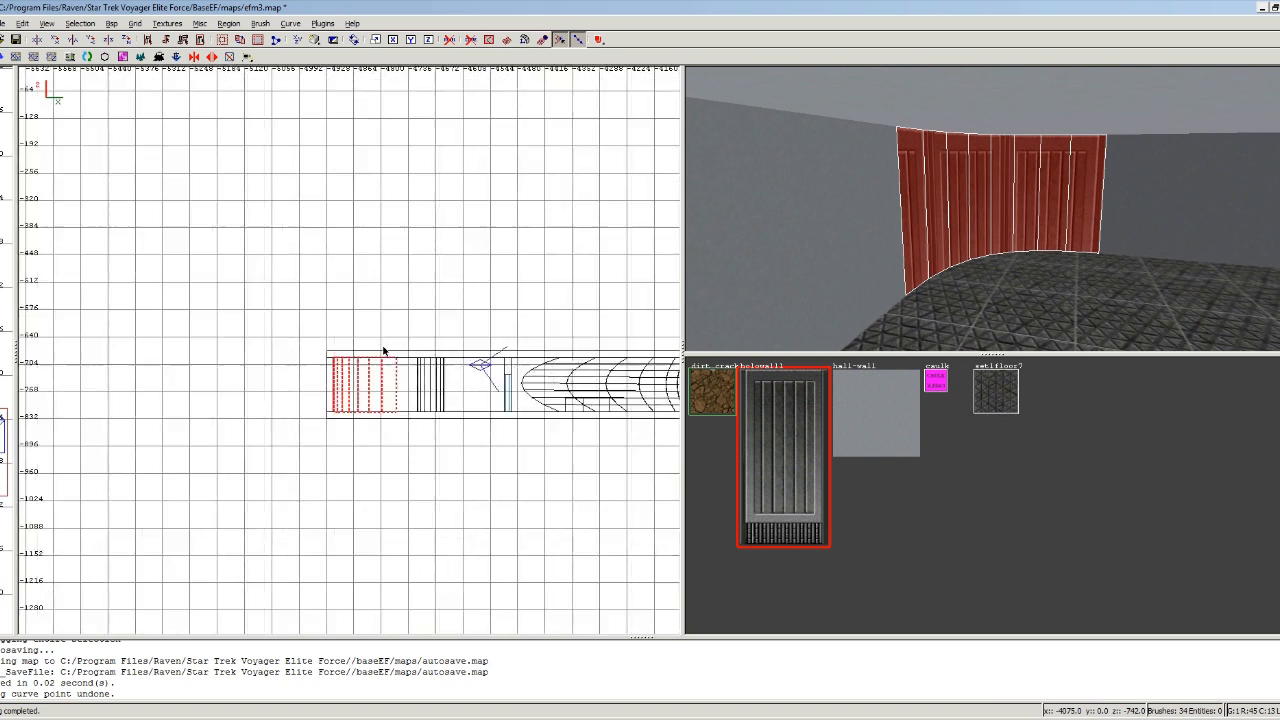
right_drag(383, 350, 314, 296)
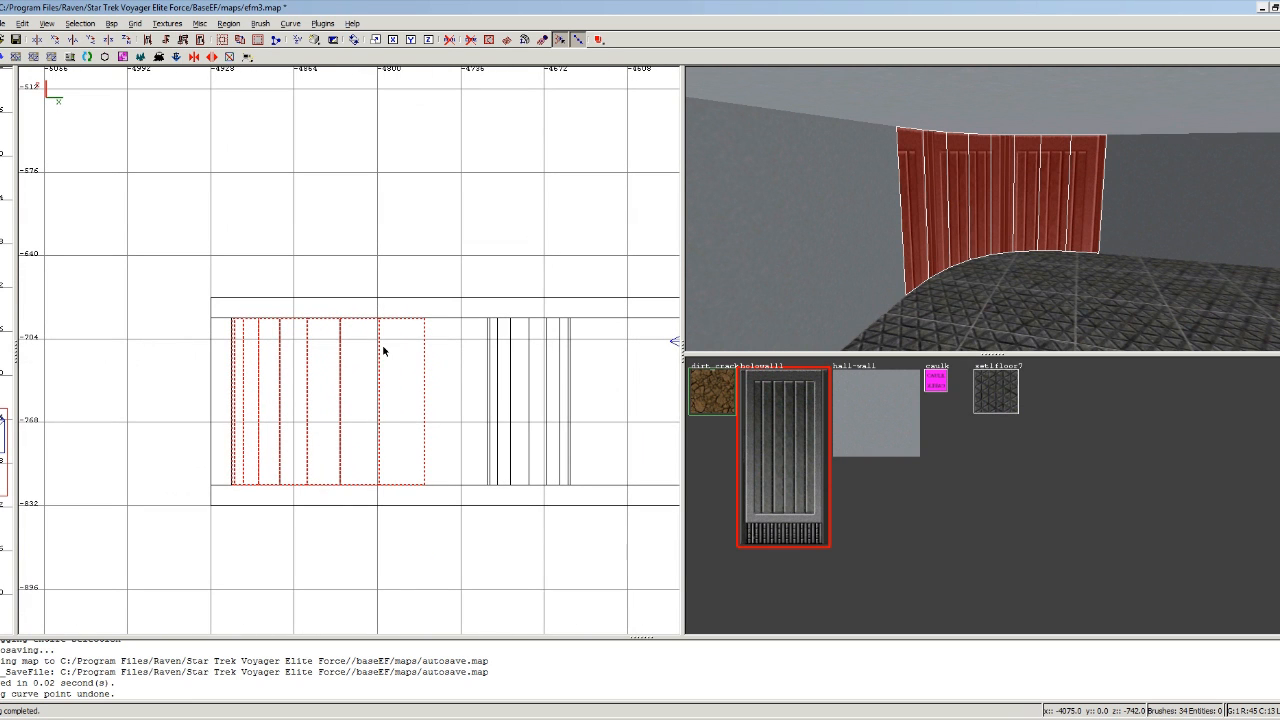
key(v)
drag(231, 318, 424, 322)
drag(232, 405, 229, 353)
drag(226, 342, 225, 340)
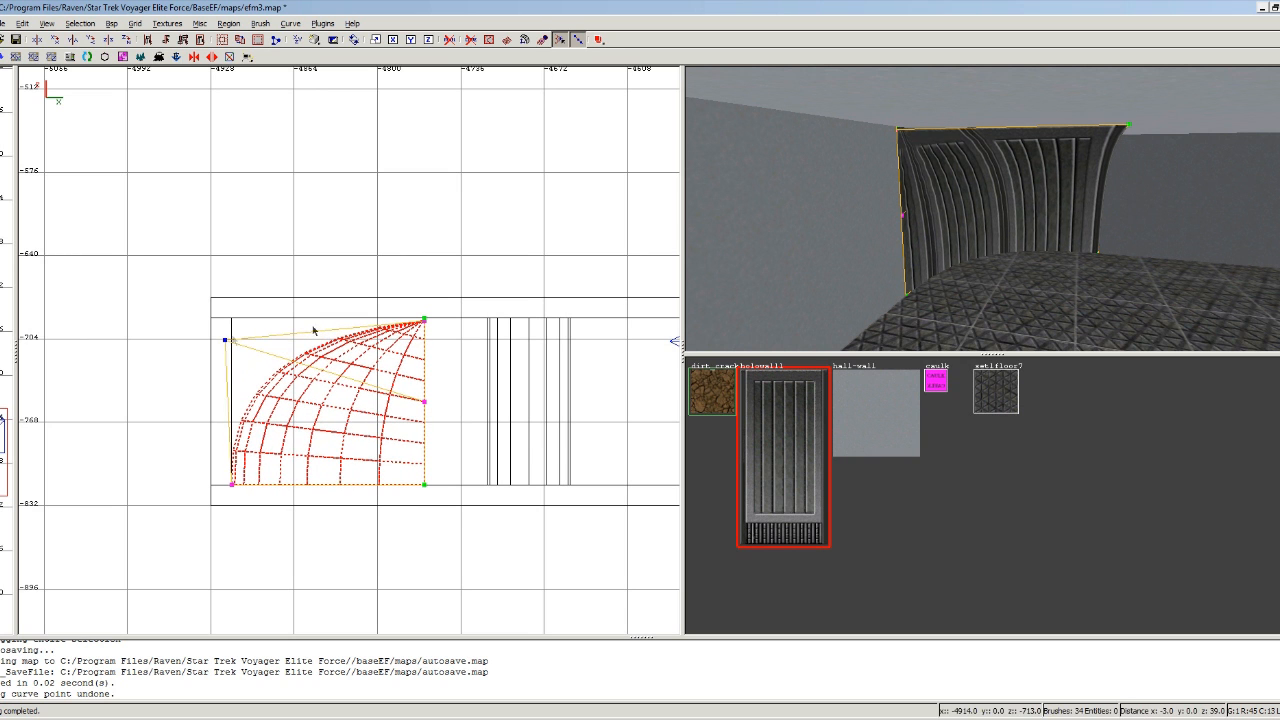
Examine the arched holowall1 patch from several positions in the 3D view
right_click(991, 208)
key(Up)
key(Up)
key(Right)
key(Down)
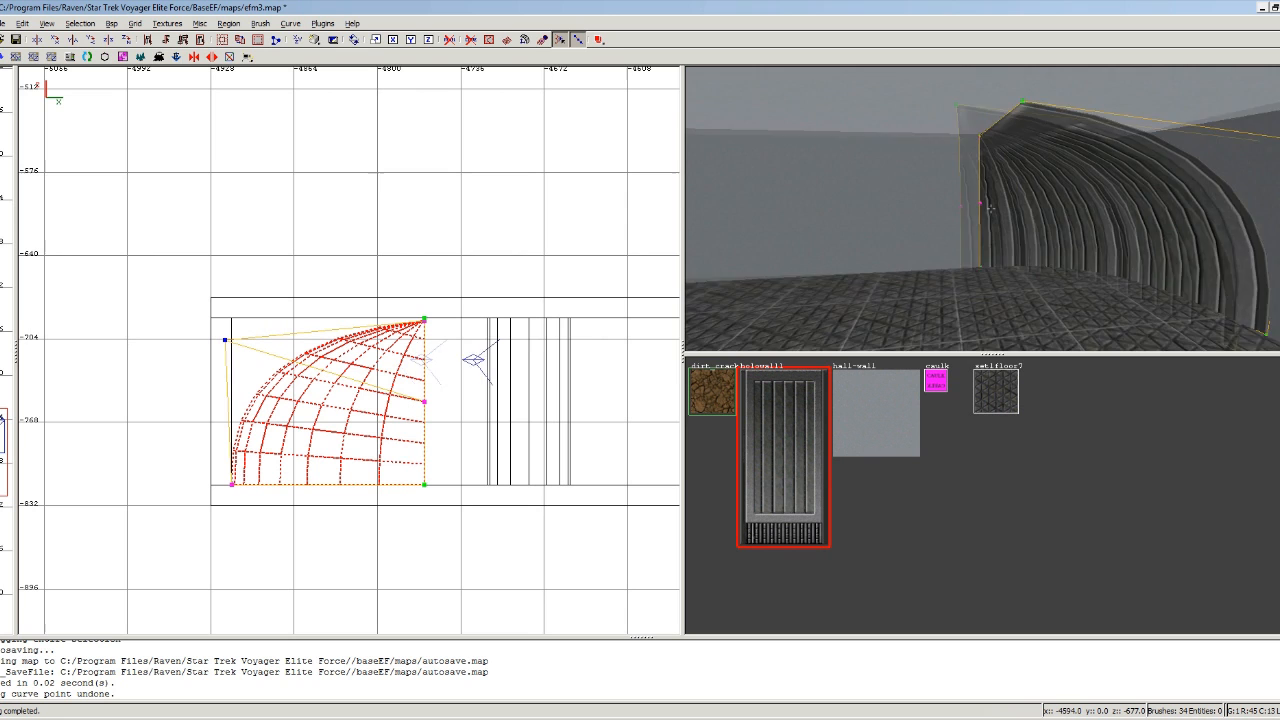
key(Up)
key(Down)
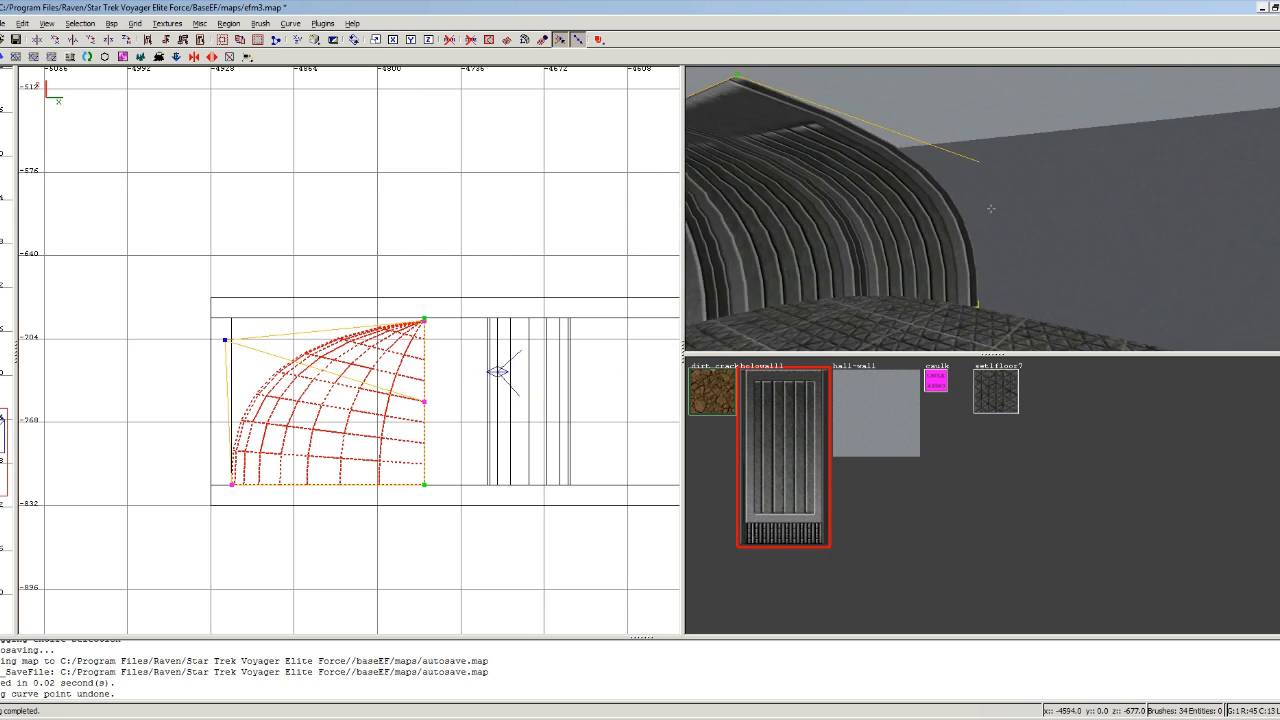
right_click(990, 208)
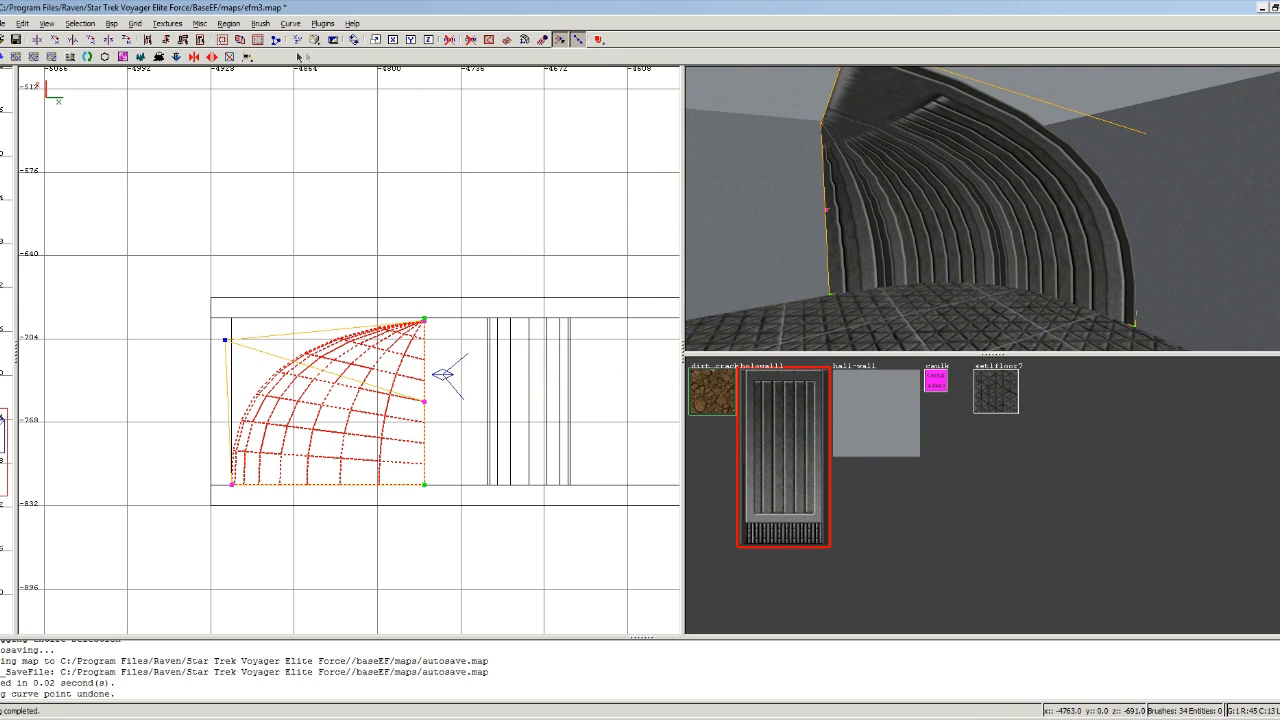
In the plan view, move the arched patch's southwest control points to its northwest corner, pull its northeast corner southeast, and deselect it
click(297, 40)
click(297, 40)
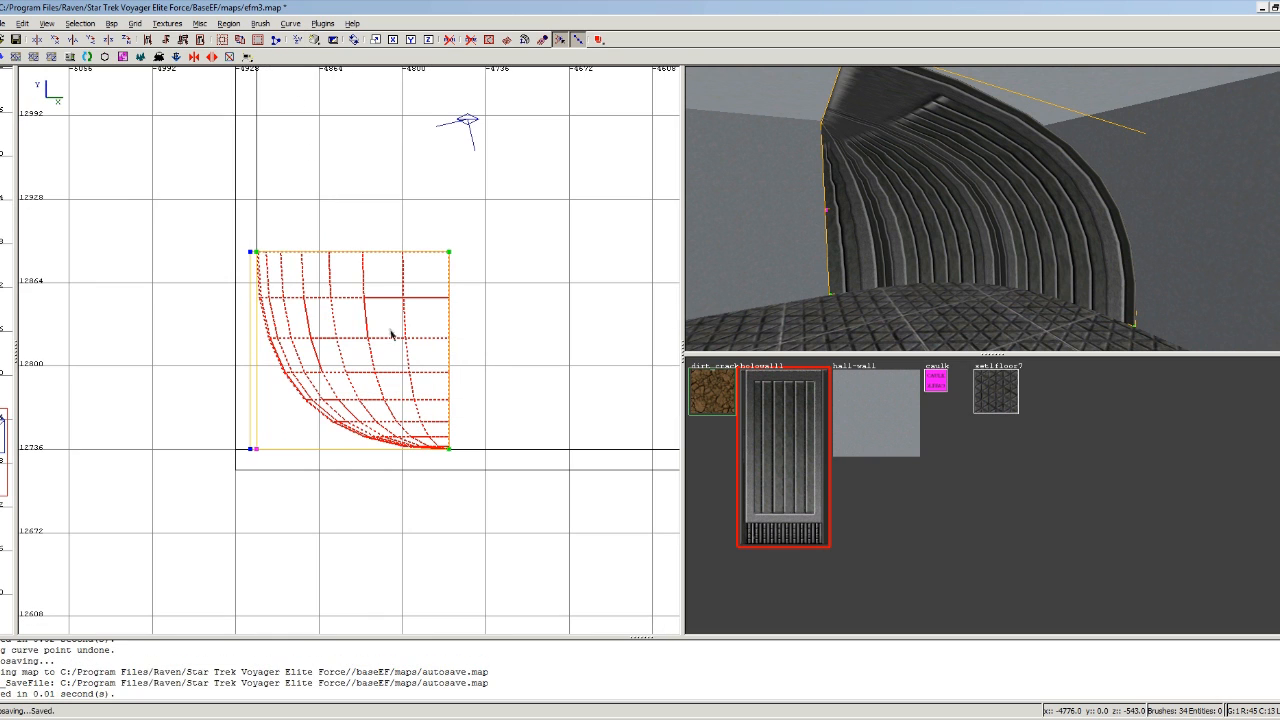
drag(256, 450, 257, 251)
drag(250, 449, 257, 252)
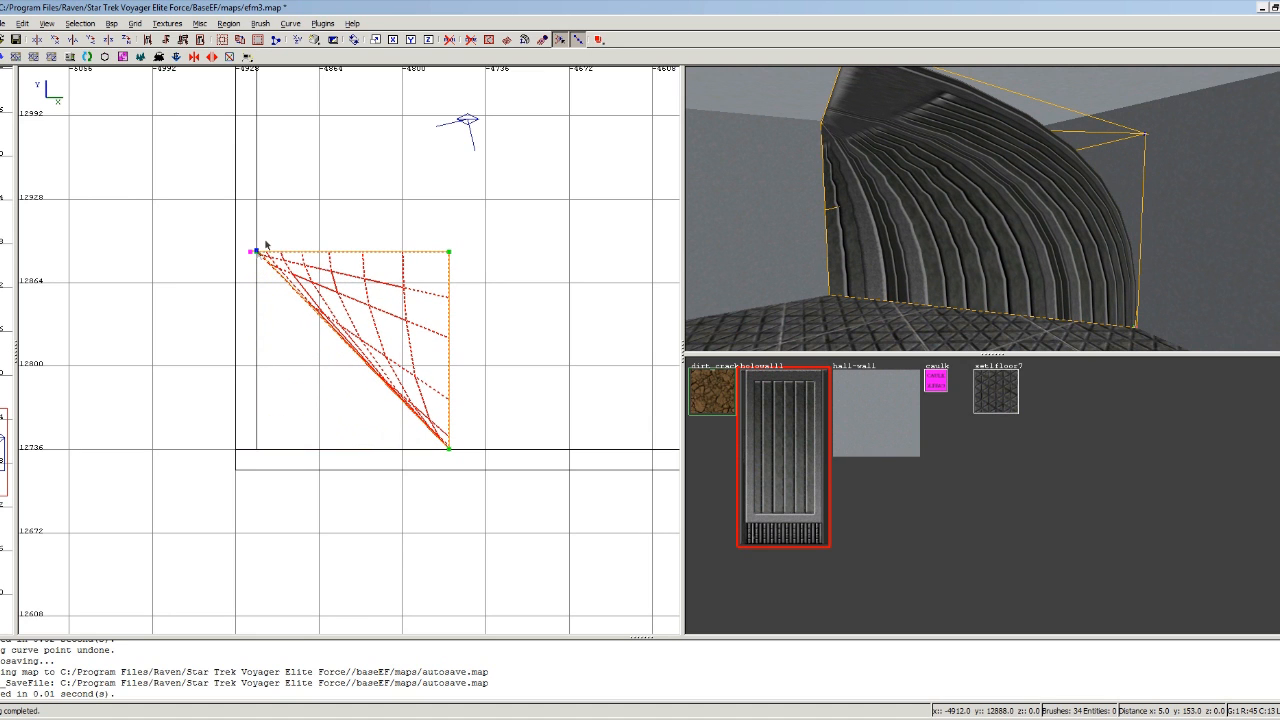
drag(448, 251, 484, 291)
right_drag(556, 263, 418, 334)
key(Escape)
right_drag(737, 245, 992, 212)
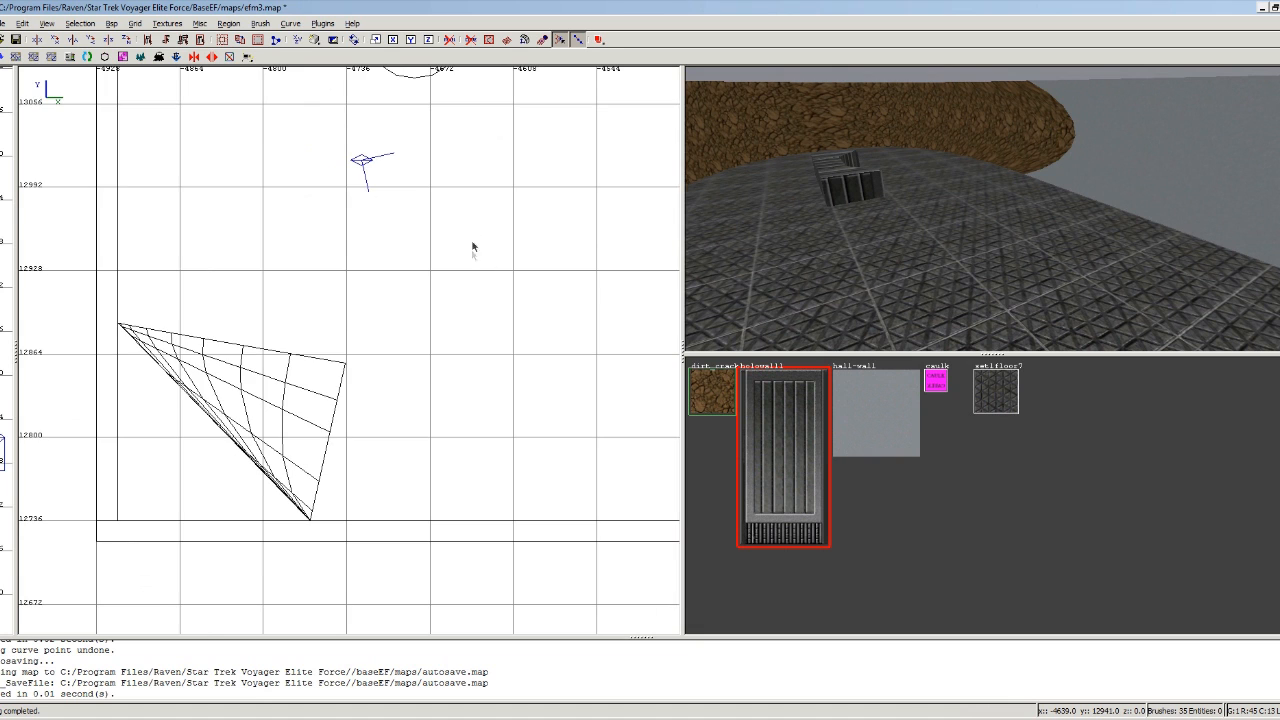
Draw a block 48 by 88 units in the open floor area and convert it to a simple patch mesh
right_drag(477, 251, 486, 240)
drag(442, 217, 505, 333)
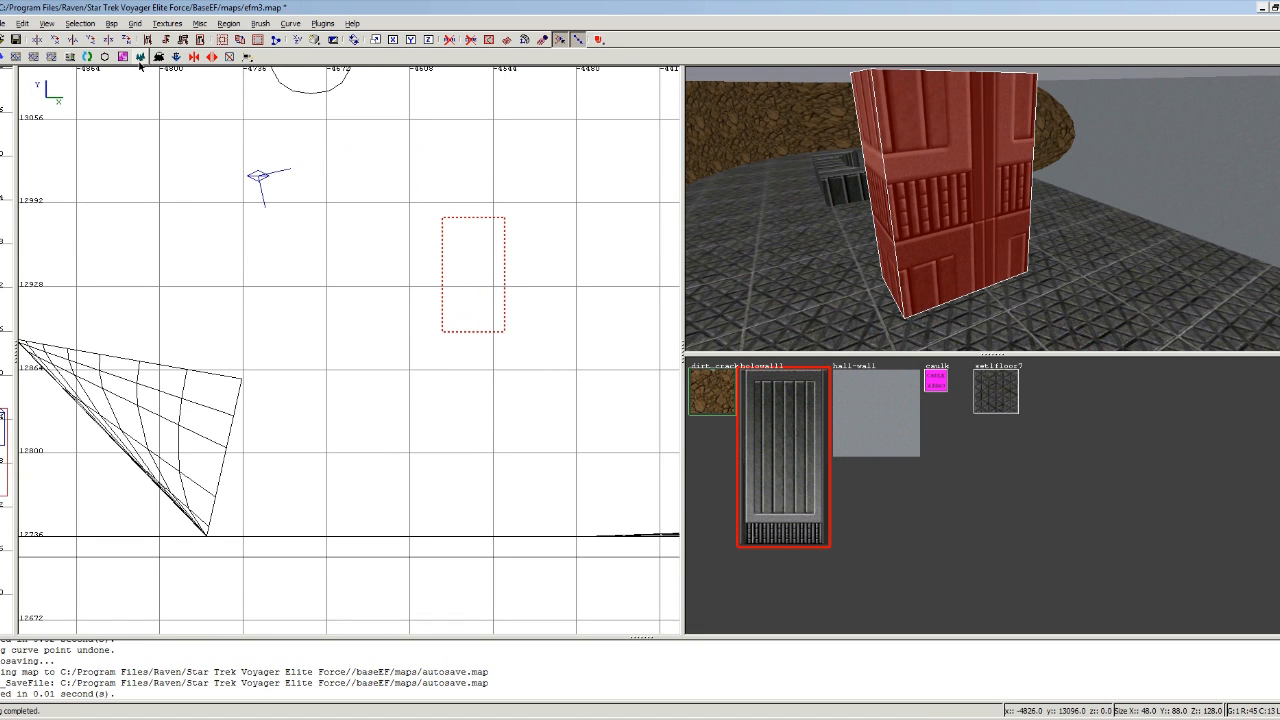
click(260, 24)
mouse_move(280, 28)
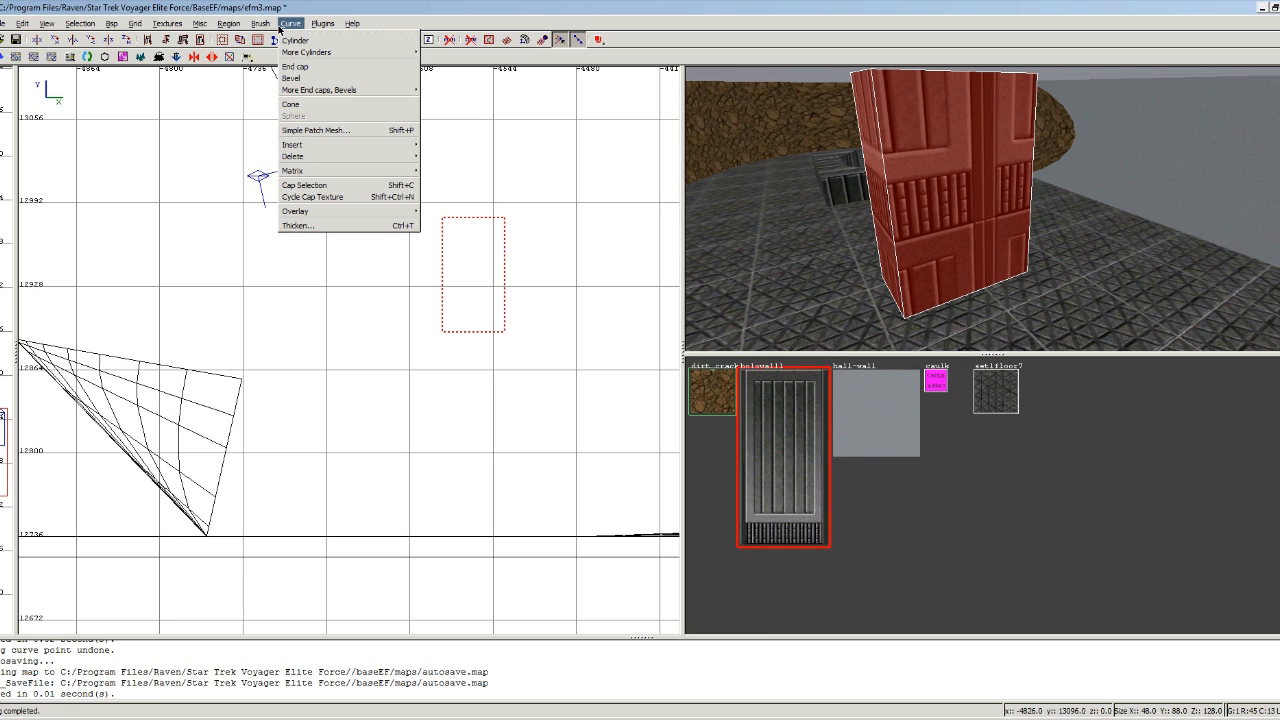
click(323, 130)
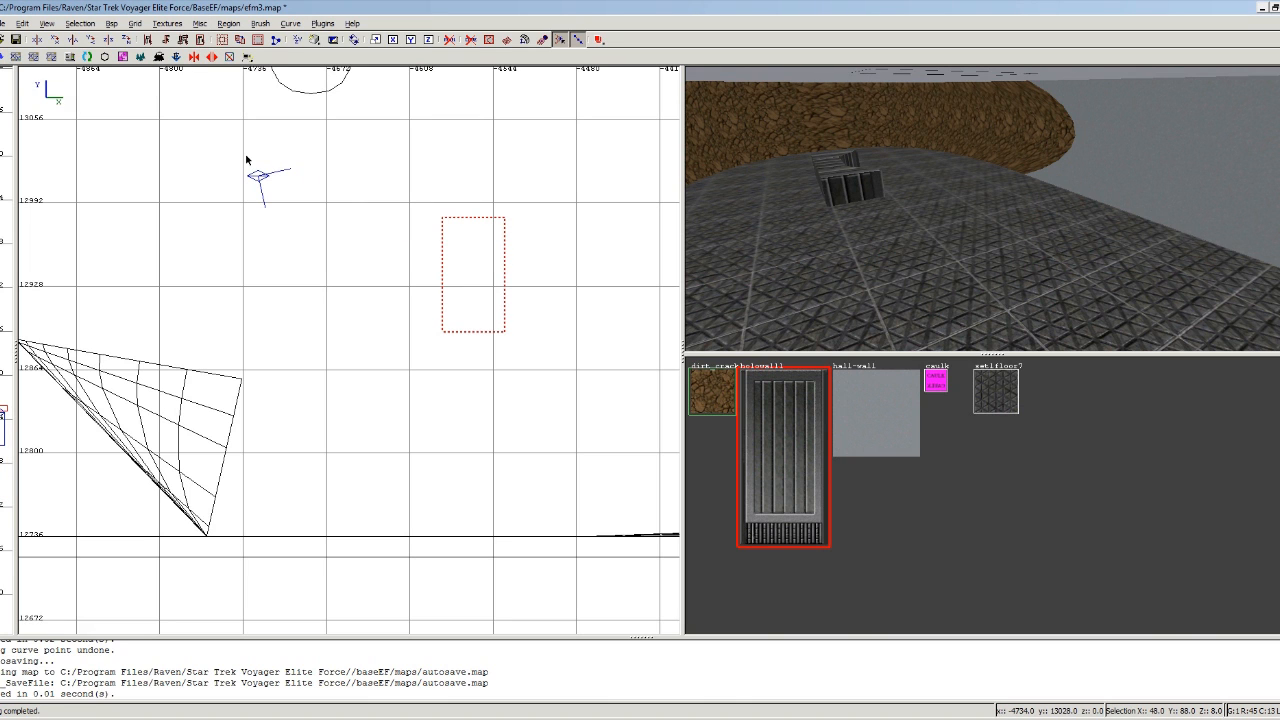
Lower the flat patch to about the room's mid-height and widen it toward the east
middle_click(407, 254)
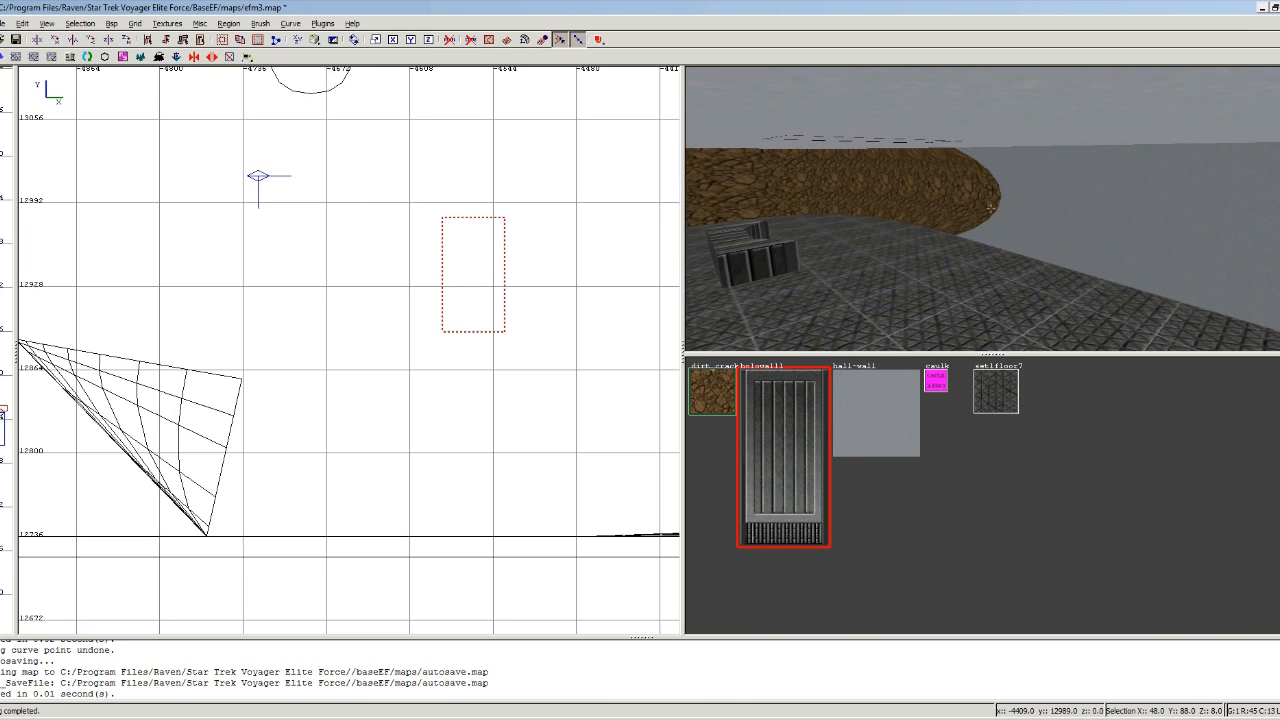
drag(4, 411, 4, 453)
drag(534, 289, 596, 286)
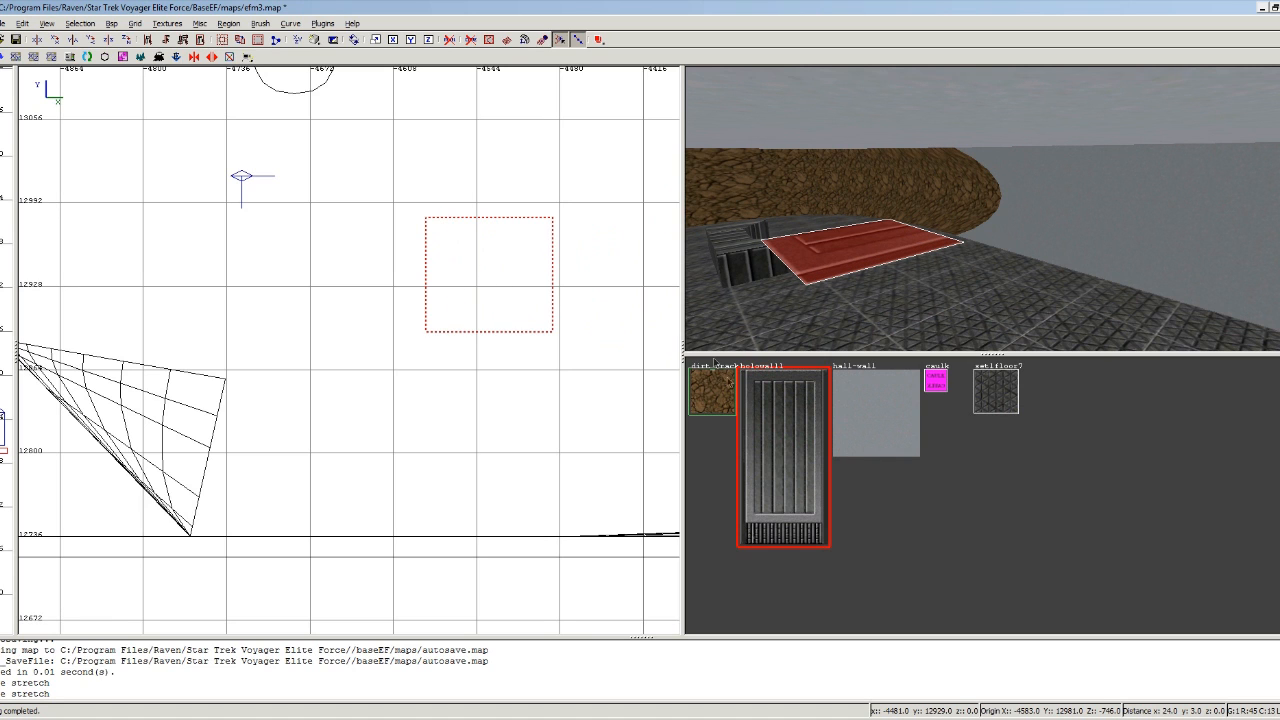
Try several textures on the flat patch, including hall-wall and the cracked dirt, and return to holowall1
click(870, 408)
click(711, 391)
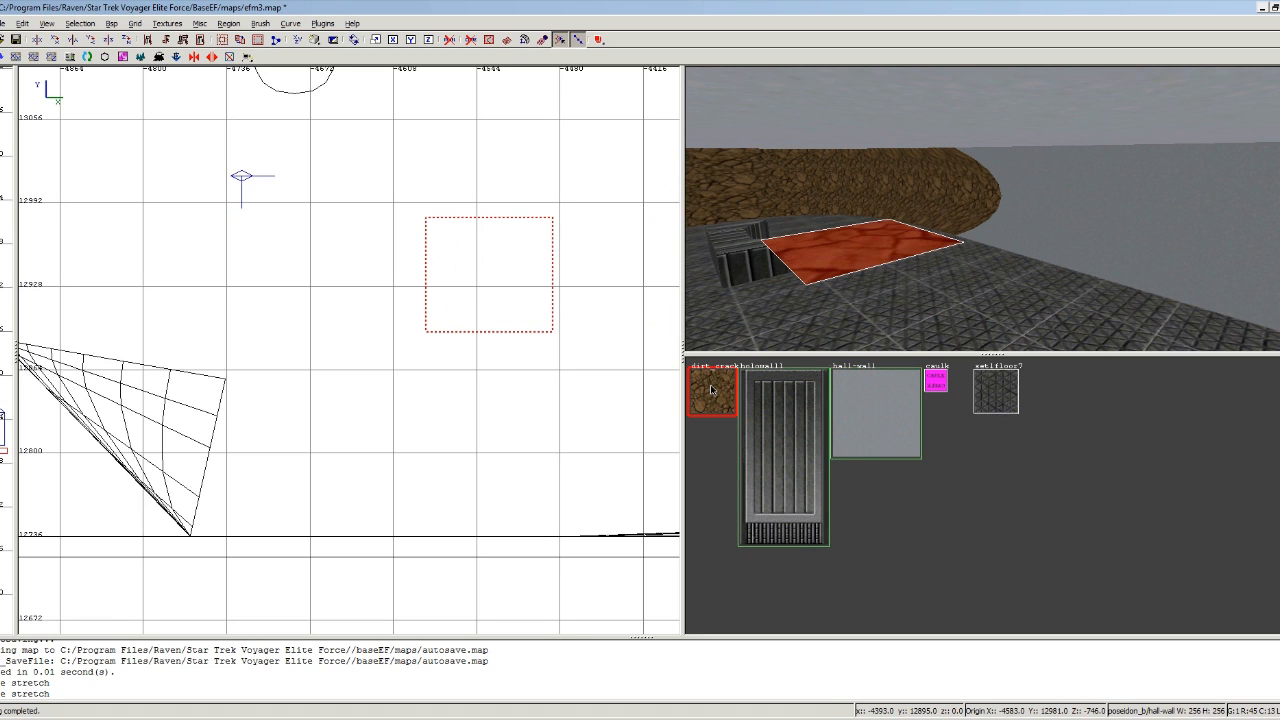
click(764, 424)
click(1004, 398)
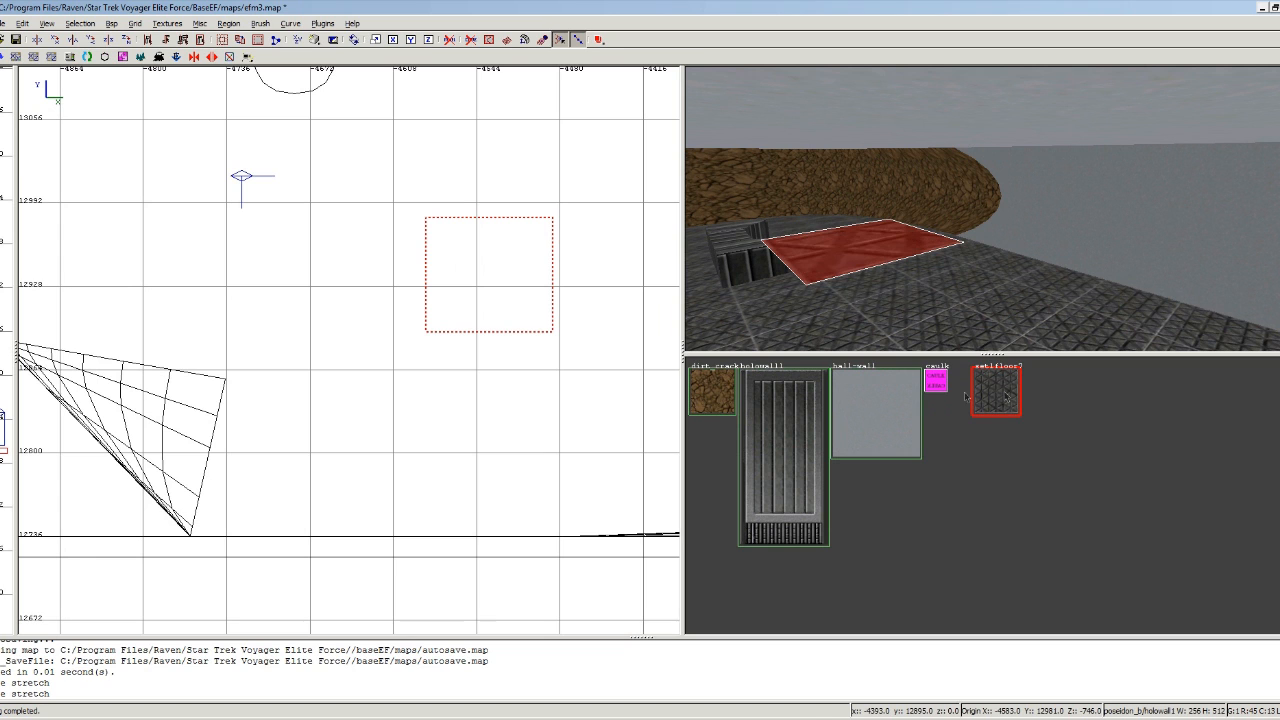
click(776, 423)
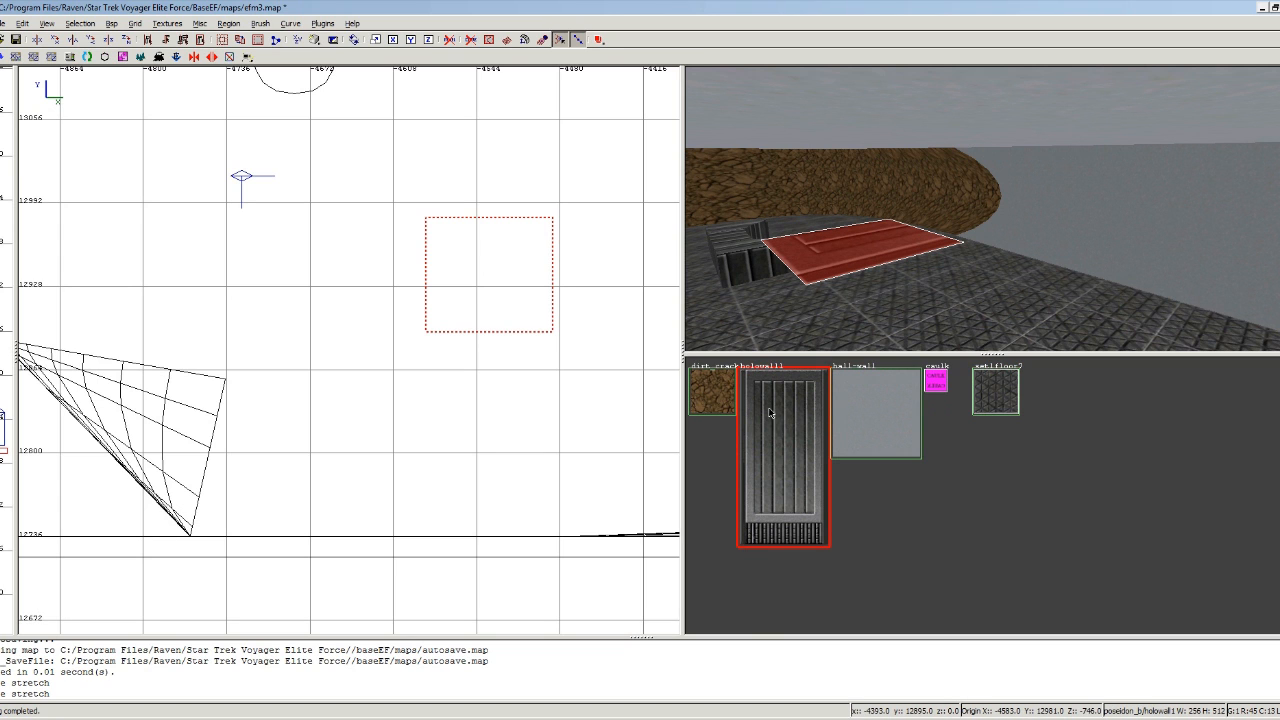
Lengthen the flat patch to the north and south, and move its west edge control points up and inward above its centre line
mouse_move(451, 194)
mouse_down()
mouse_move(458, 92)
mouse_move(469, 237)
mouse_move(471, 139)
mouse_up()
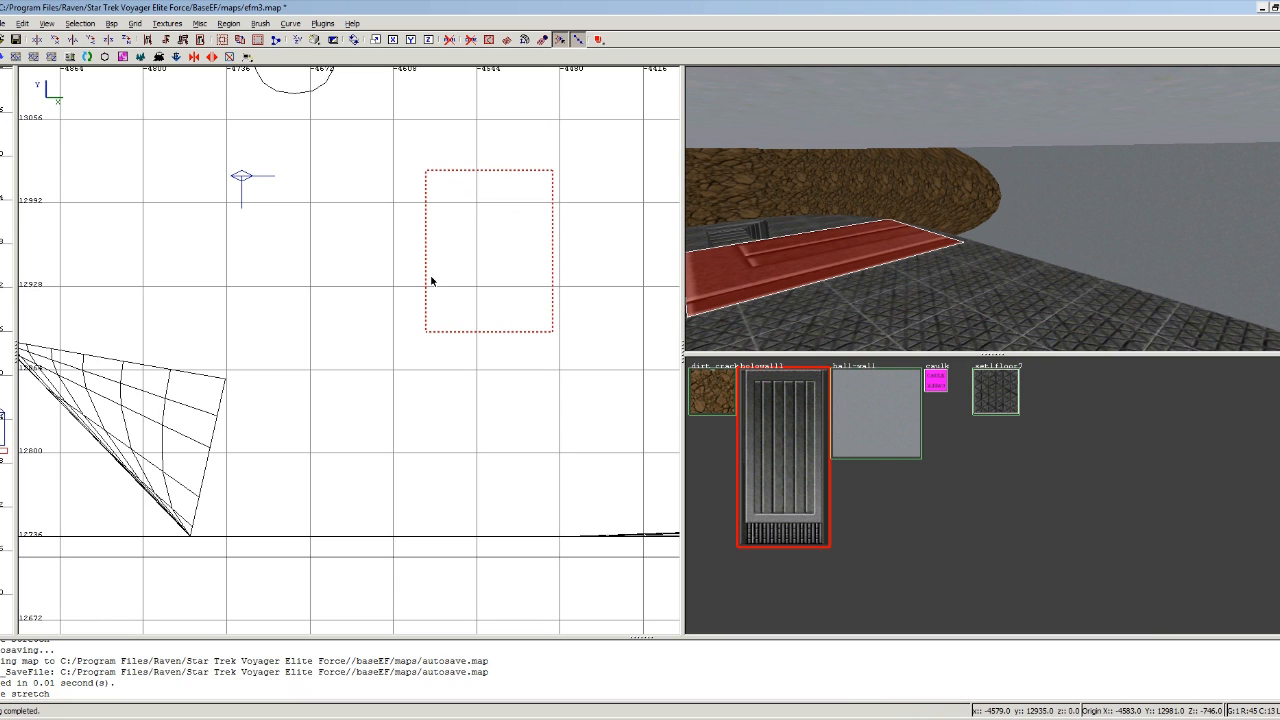
drag(441, 376, 398, 418)
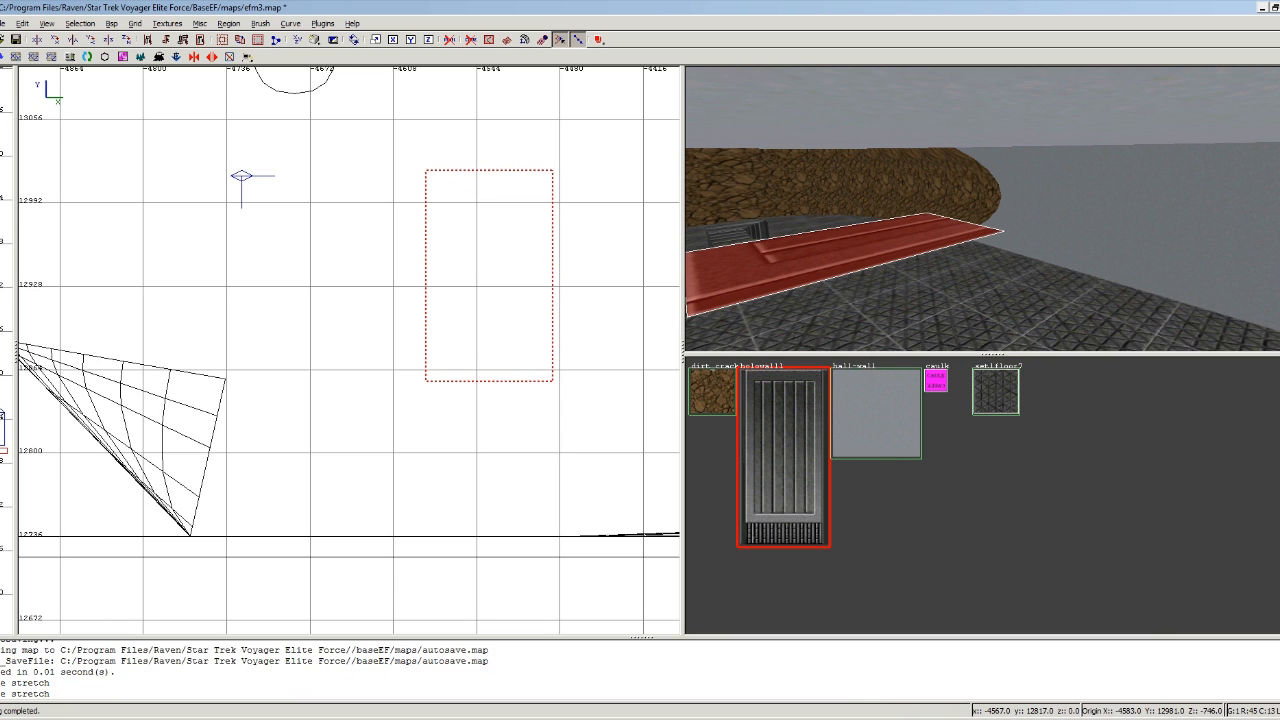
click(303, 40)
click(303, 40)
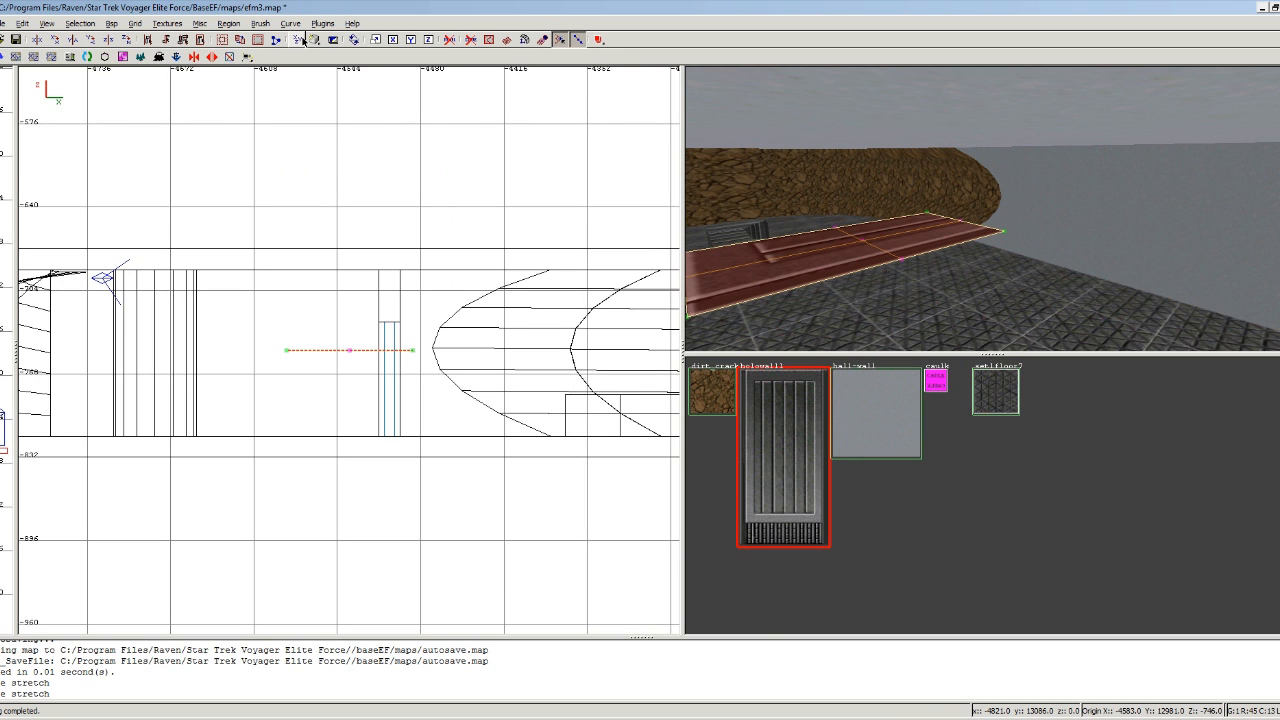
drag(288, 350, 349, 303)
Shift the curved patch's corner control points slightly west and up, check its shape in 3D and plan, and deselect it
right_click(897, 228)
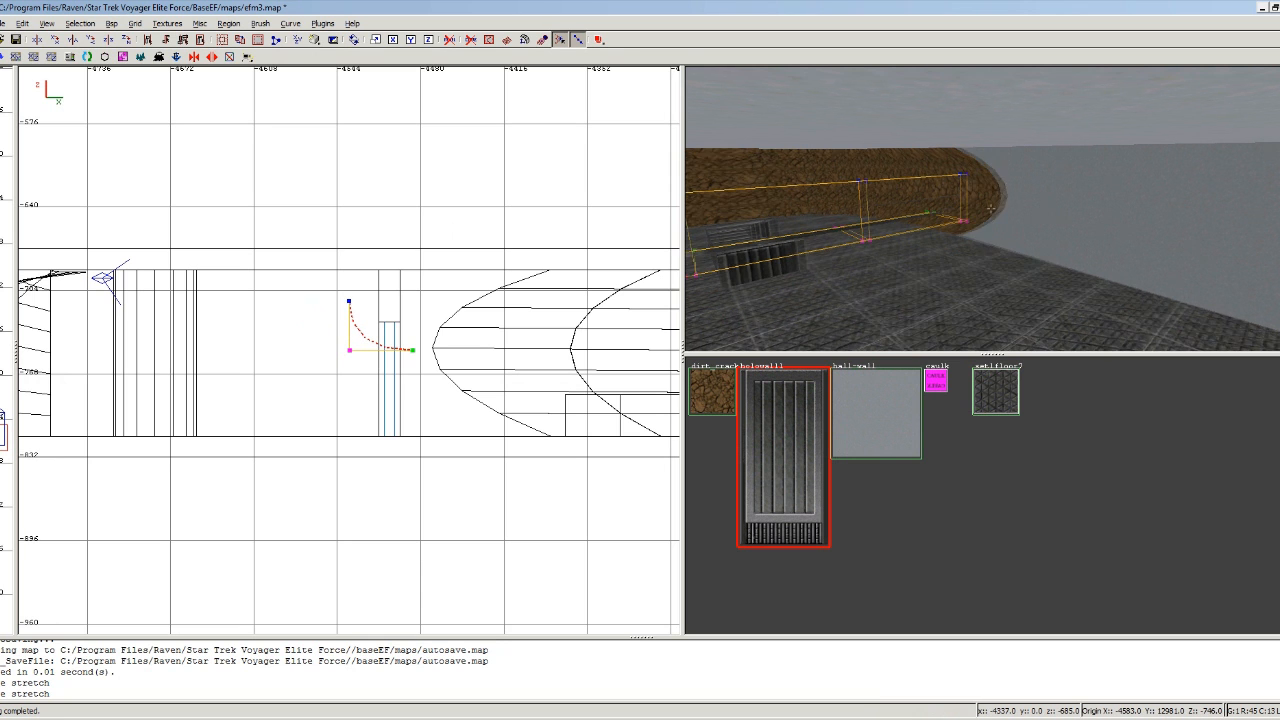
key(Up)
key(Up)
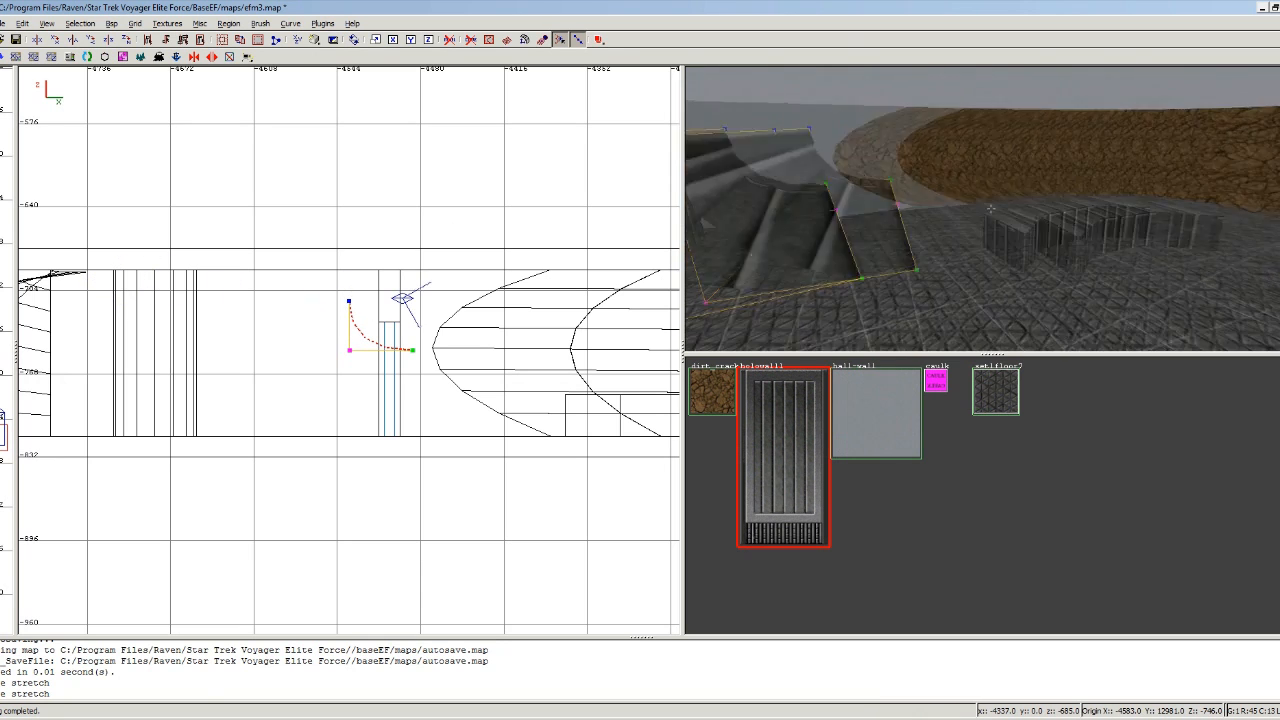
right_click(990, 208)
mouse_move(350, 350)
mouse_down()
mouse_move(331, 321)
mouse_move(345, 307)
mouse_move(379, 353)
mouse_move(351, 349)
mouse_move(303, 371)
mouse_move(349, 366)
mouse_move(344, 349)
mouse_up()
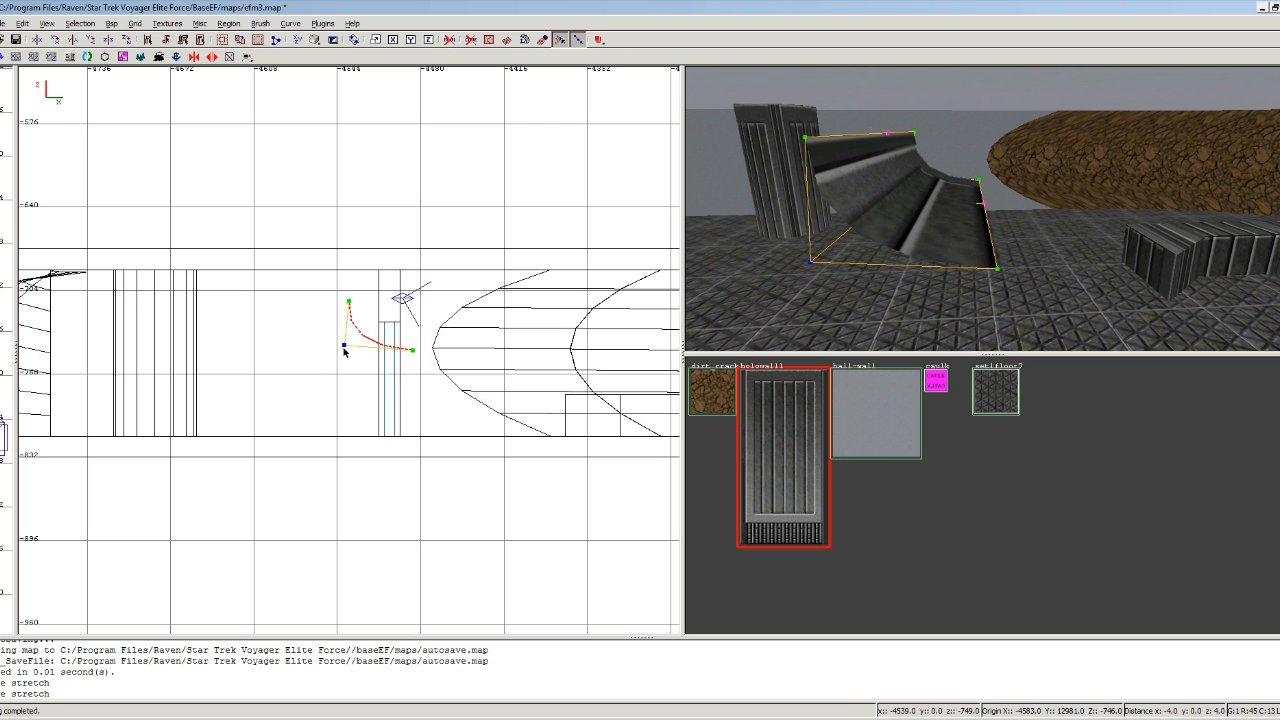
click(298, 39)
click(298, 39)
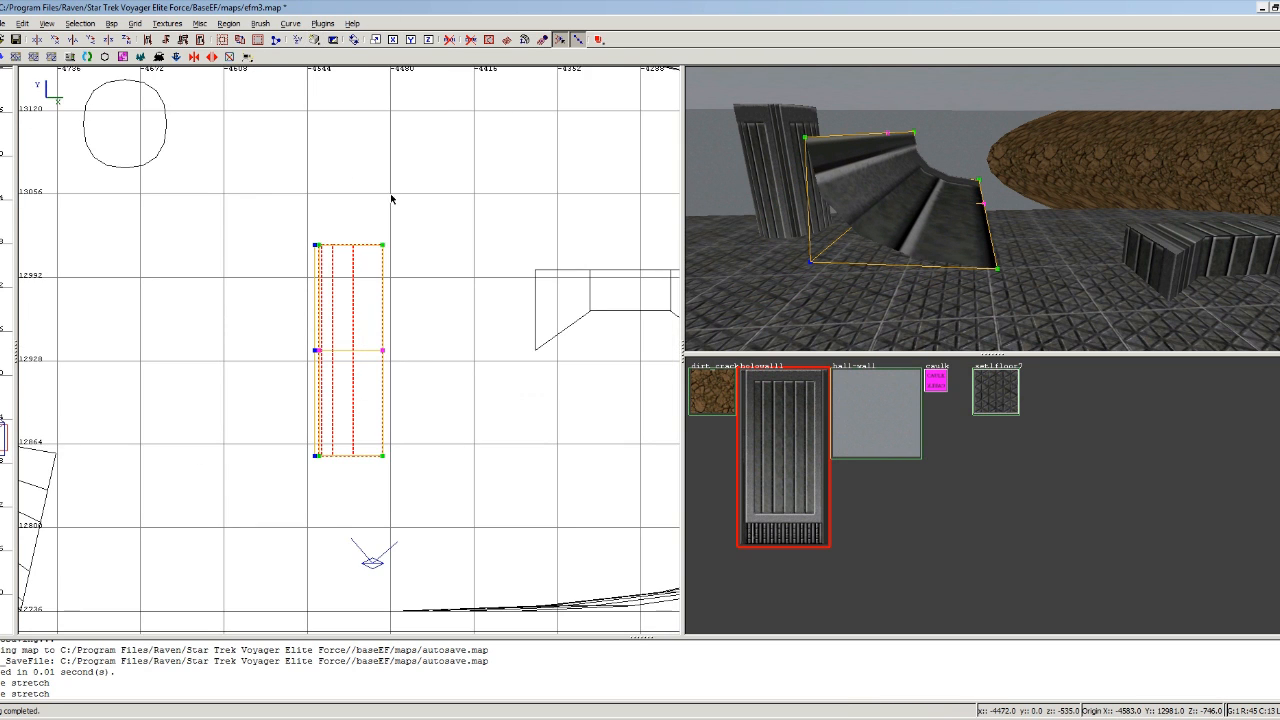
key(Escape)
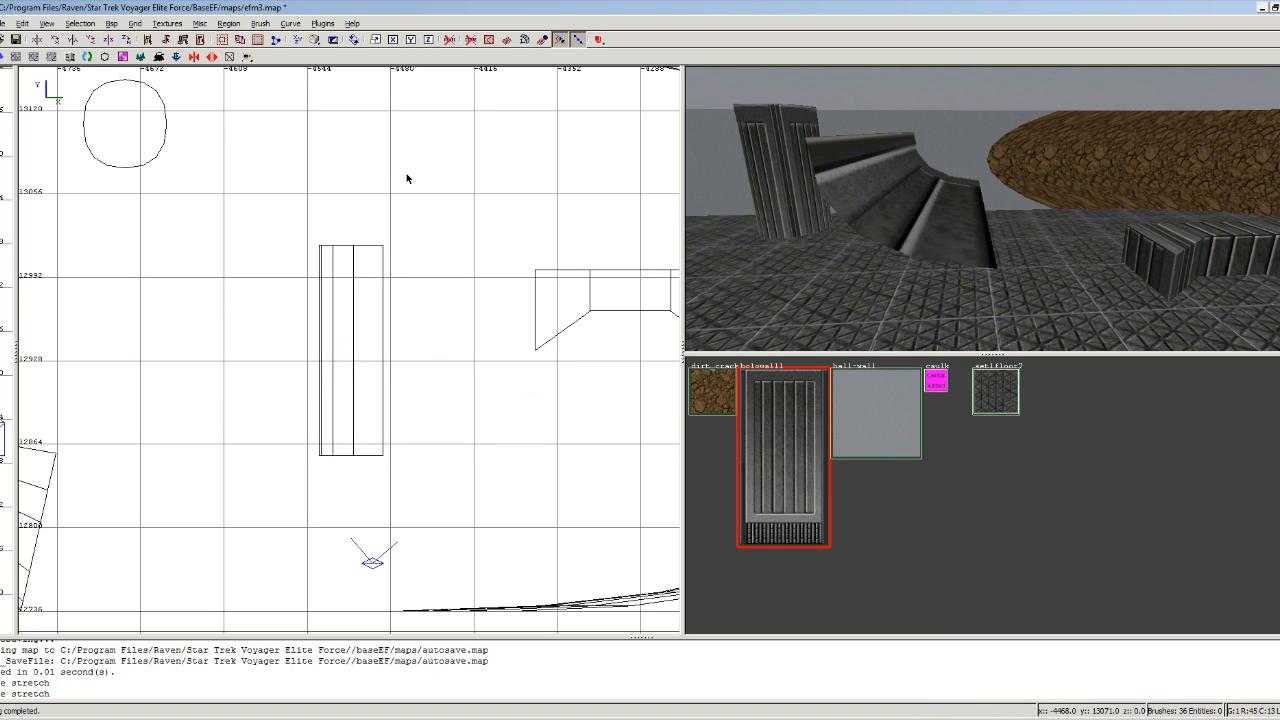